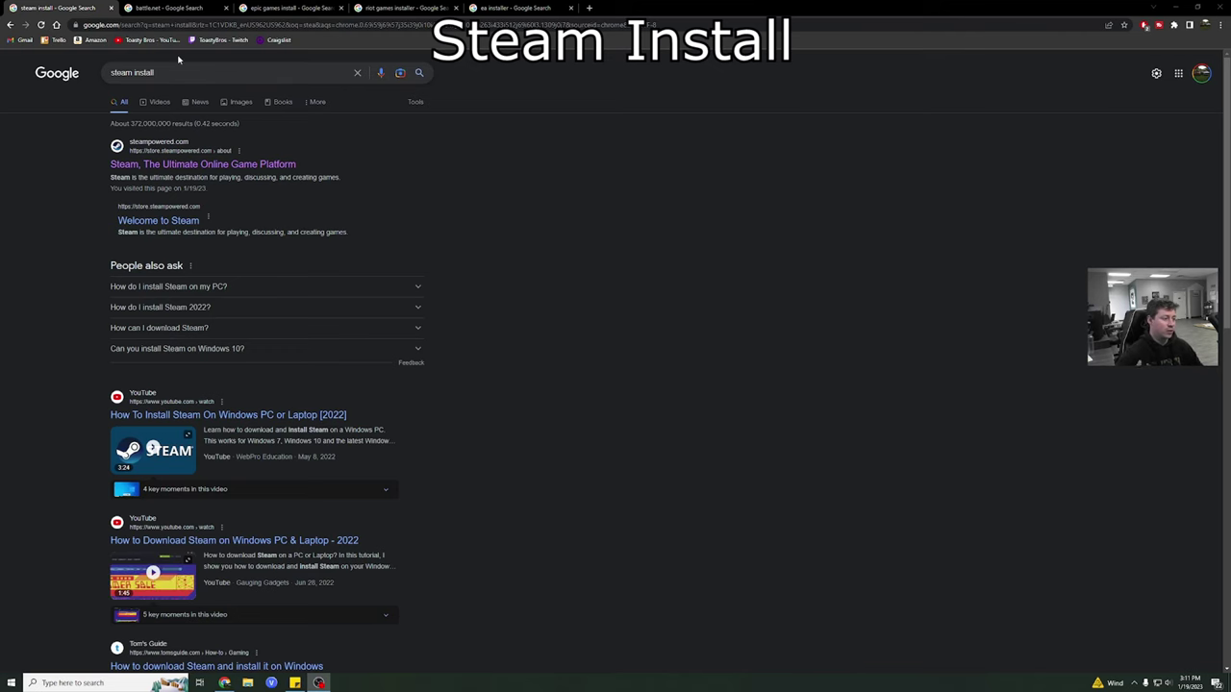
Look over the open search results for the Battle.net, Epic Games, Riot Games and EA installers and return to the Steam install results.
left_click(168, 7)
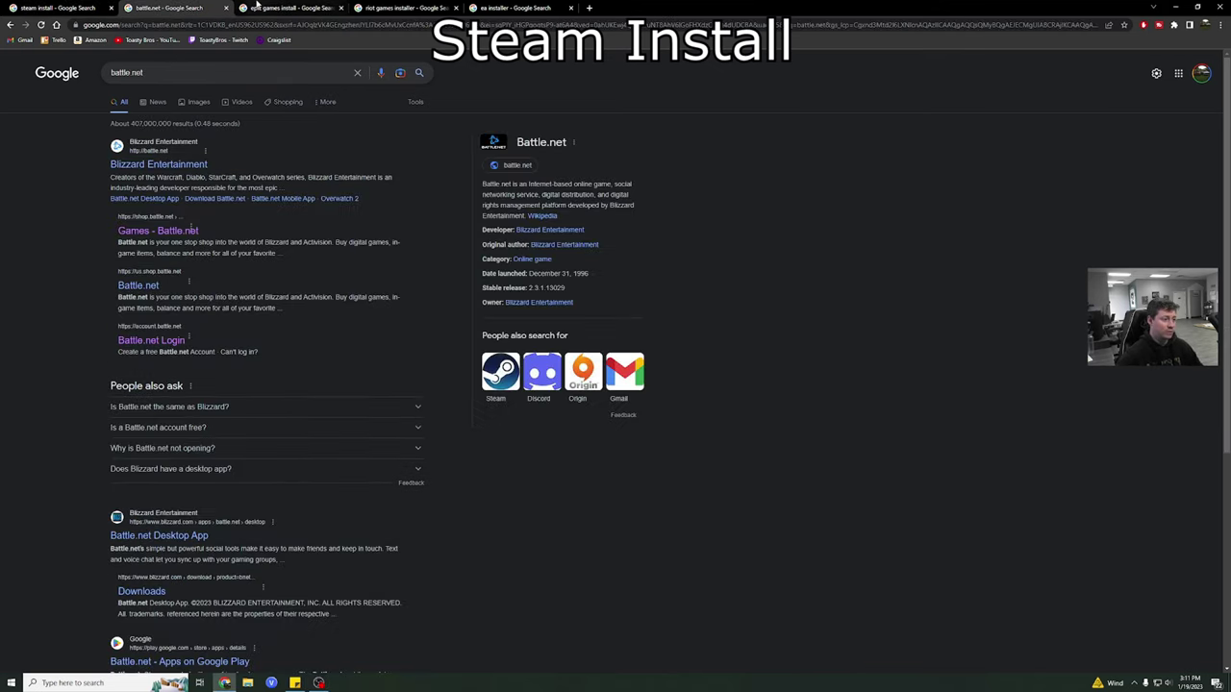
left_click(289, 7)
left_click(423, 7)
left_click(515, 7)
left_click(100, 11)
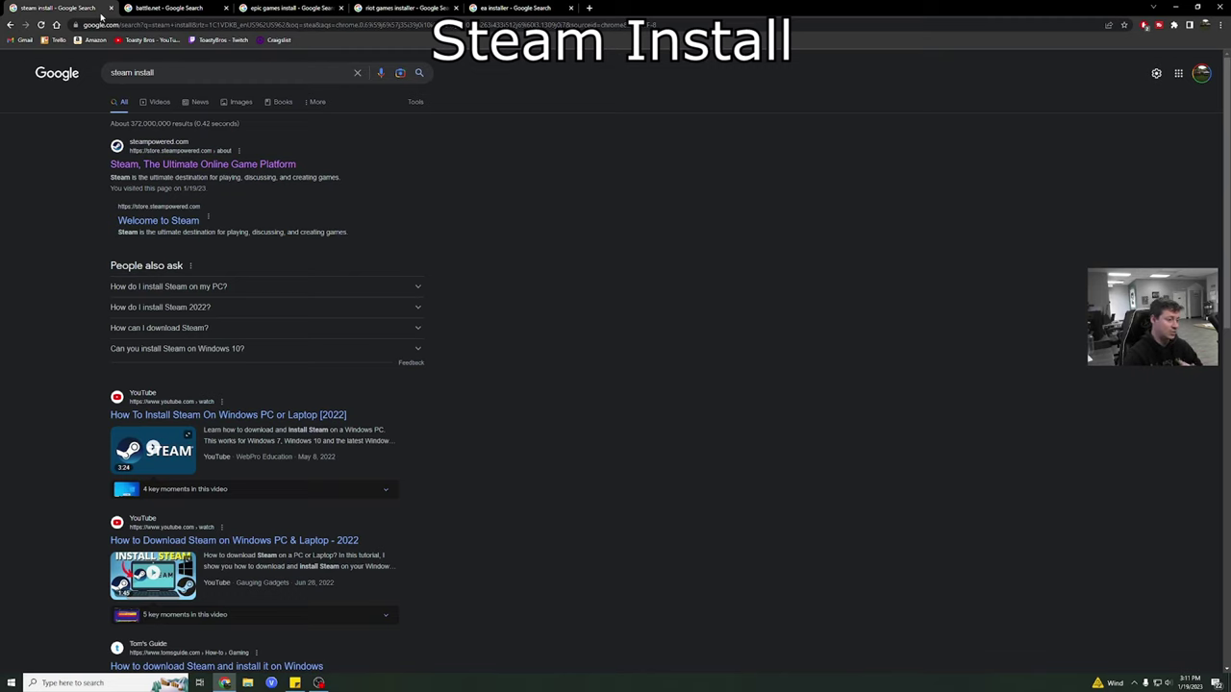
Download the Steam installer from the official Steam site and accept English as the language in its setup.
left_click(203, 163)
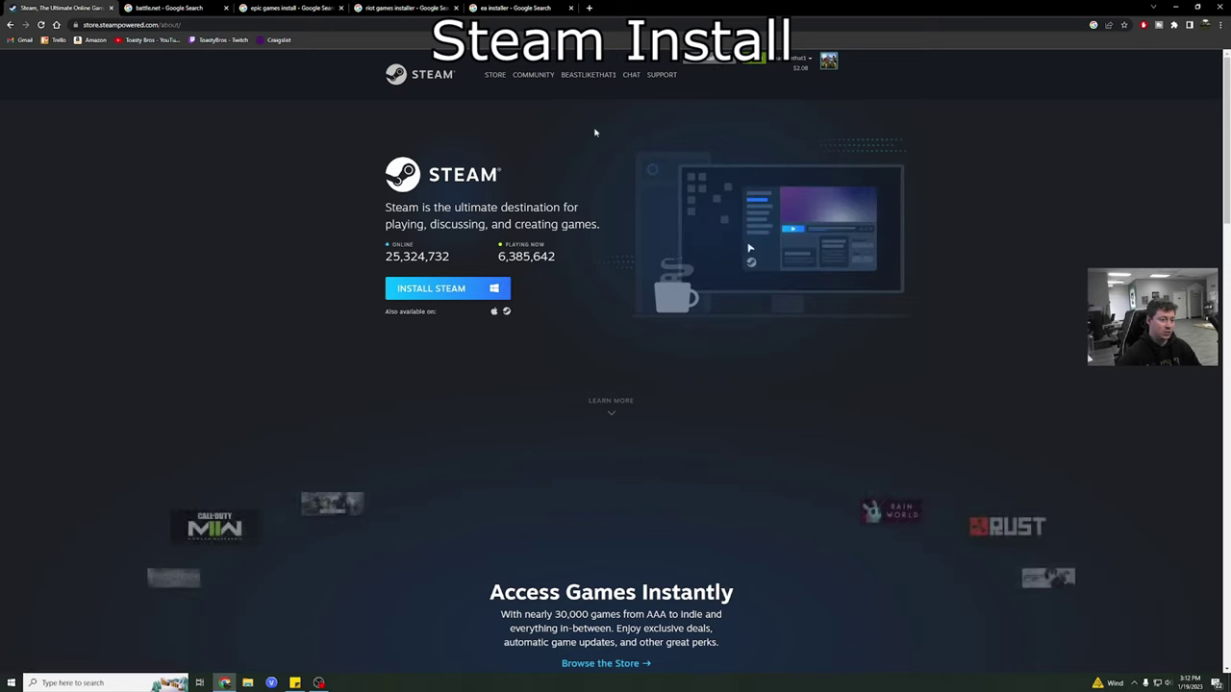
left_click(456, 290)
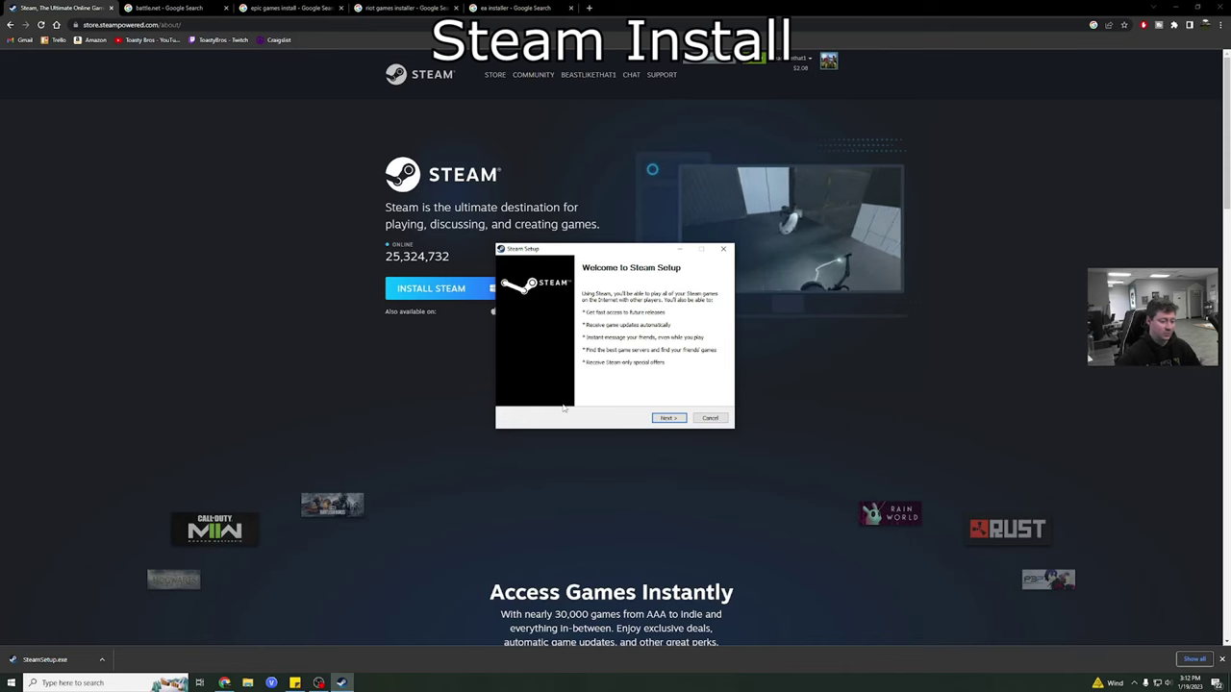
left_click(668, 417)
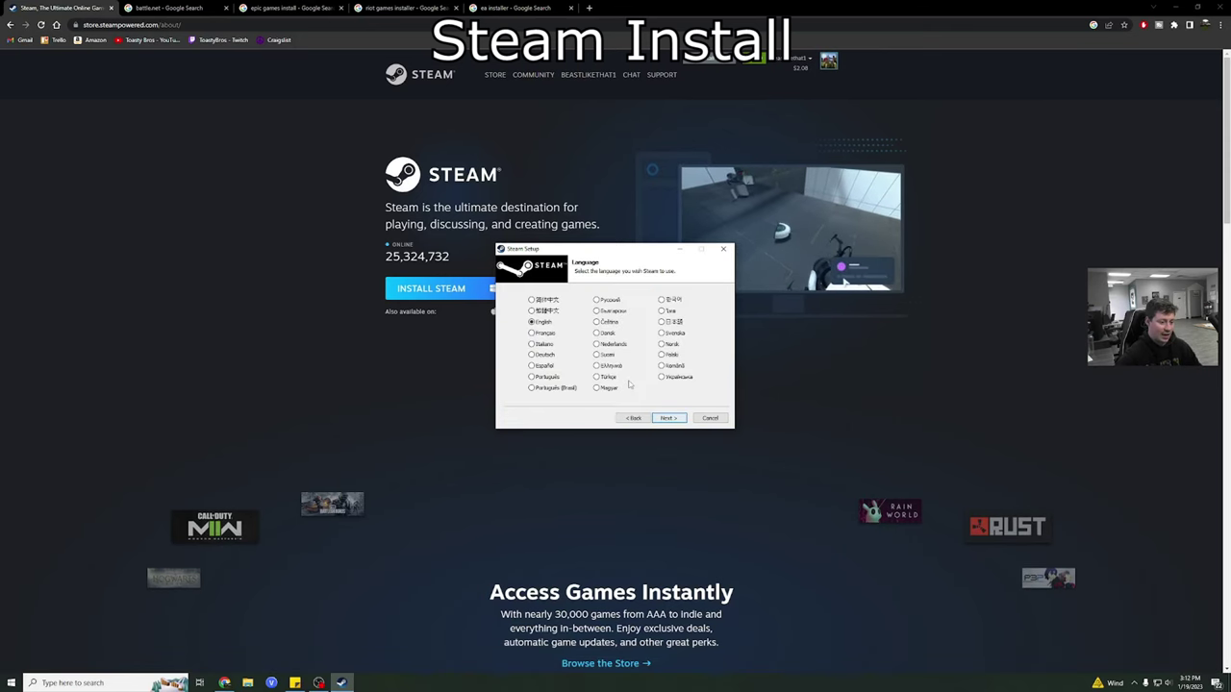
left_click(668, 417)
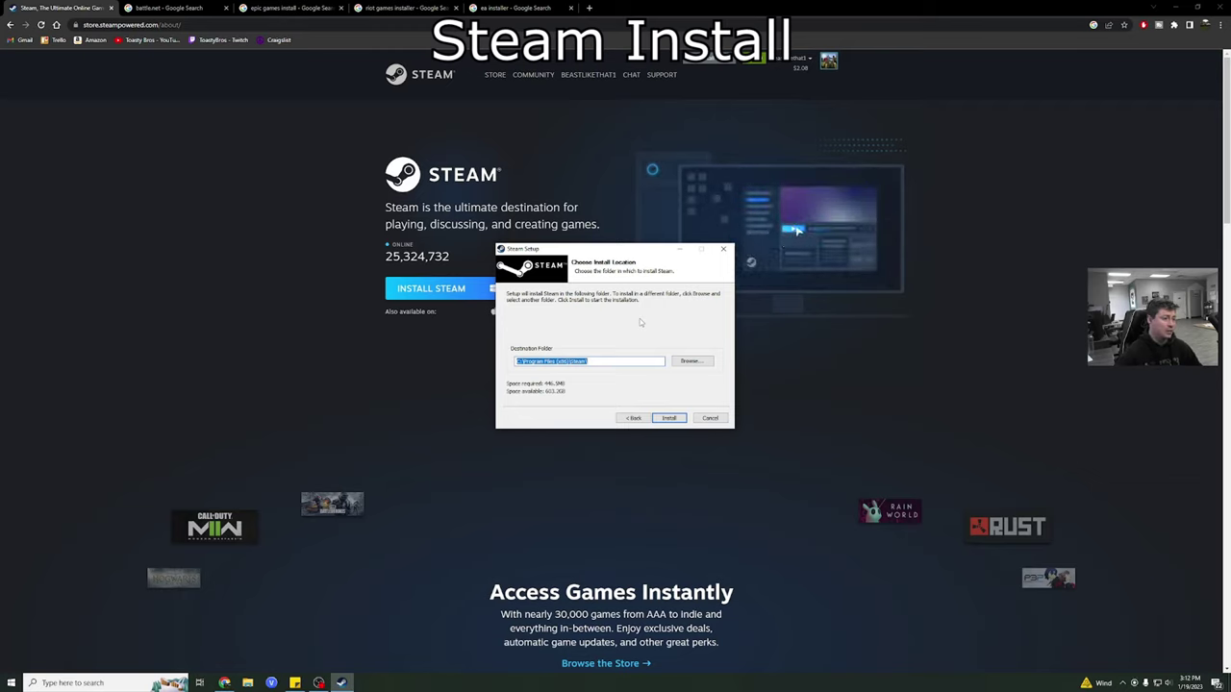
left_click(688, 361)
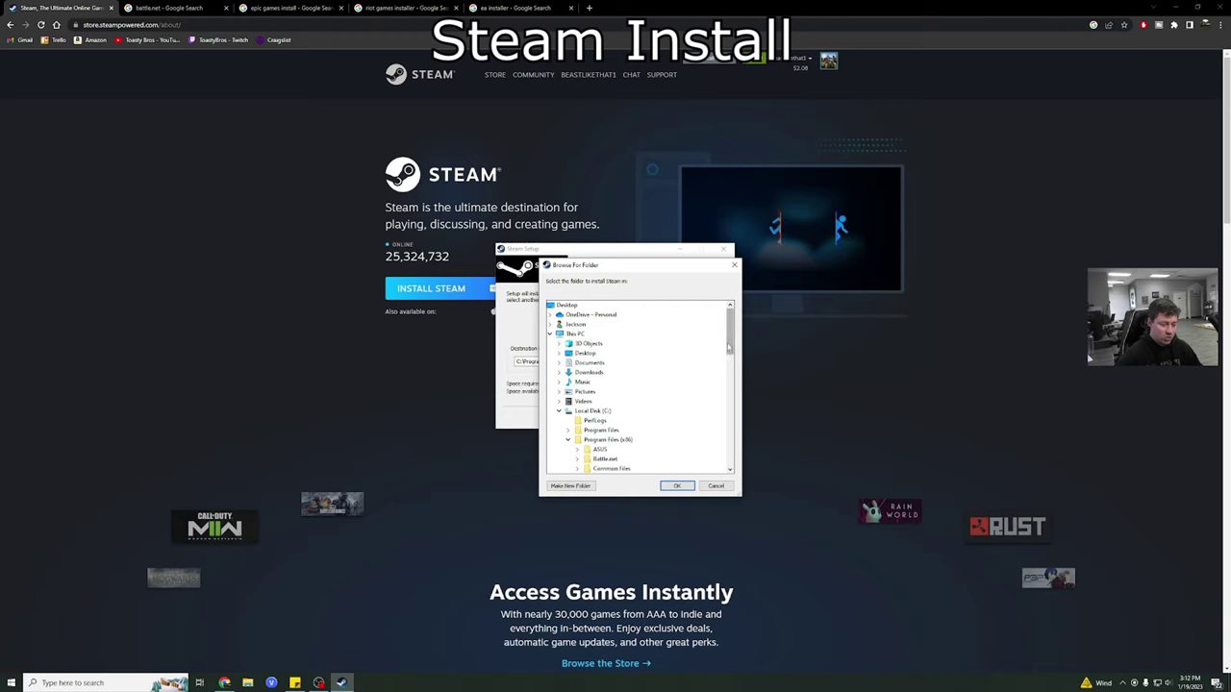
mouse_move(730, 332)
left_mouse_down()
mouse_move(730, 377)
mouse_move(730, 336)
left_mouse_up()
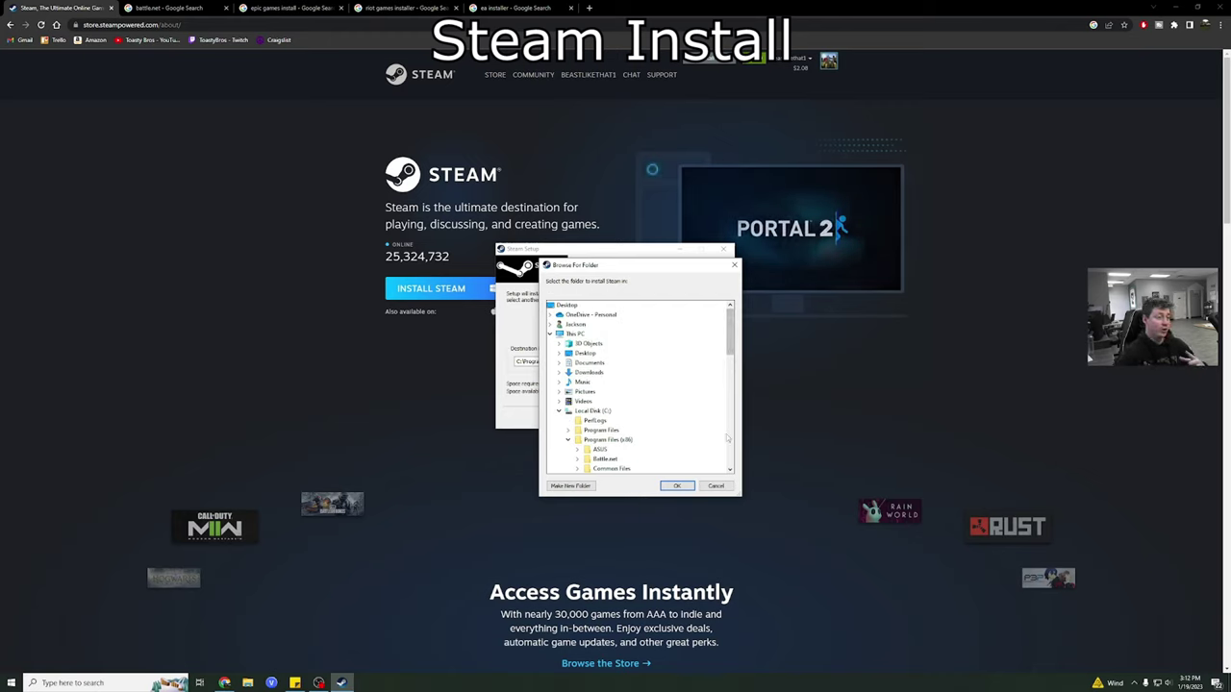
left_click(716, 485)
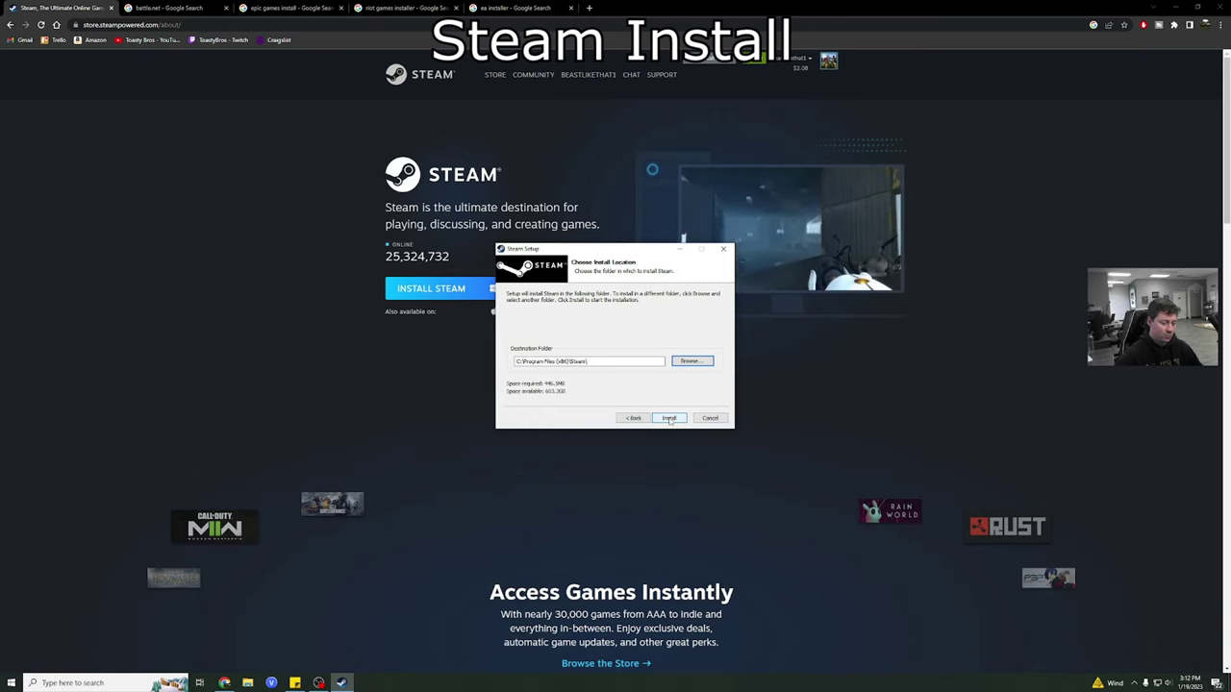
Install Steam in C:\Program Files (x86)\Steam and maximize the Steam window.
left_click(667, 418)
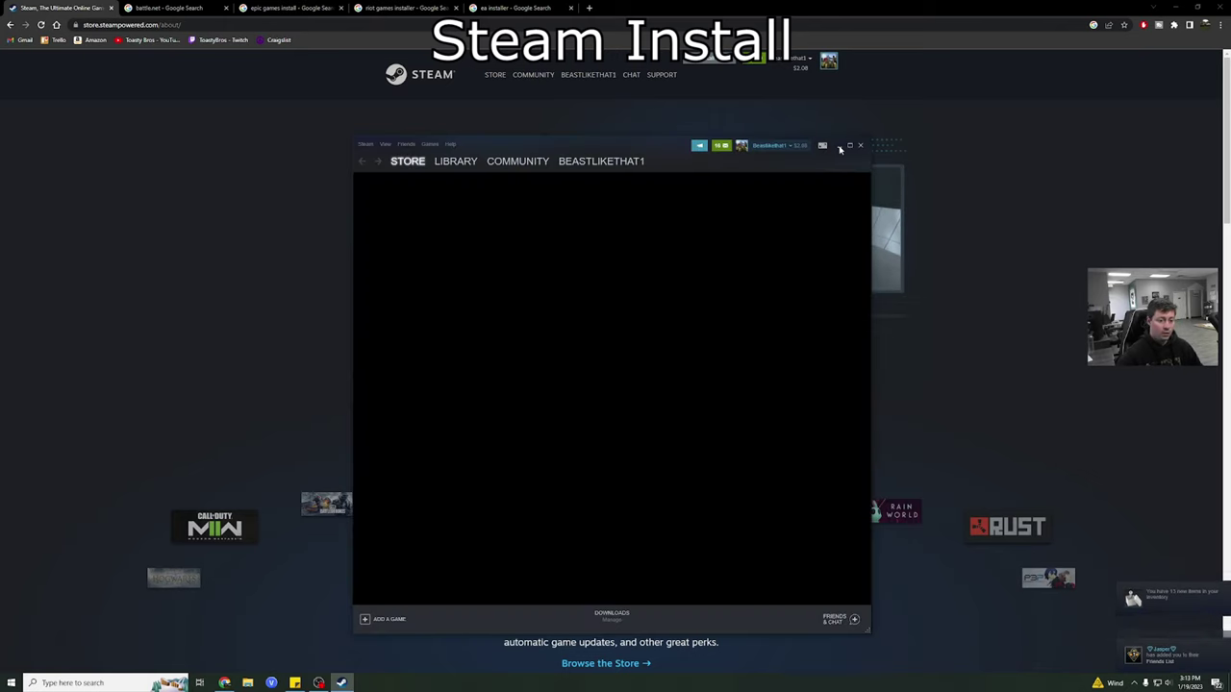
mouse_move(504, 158)
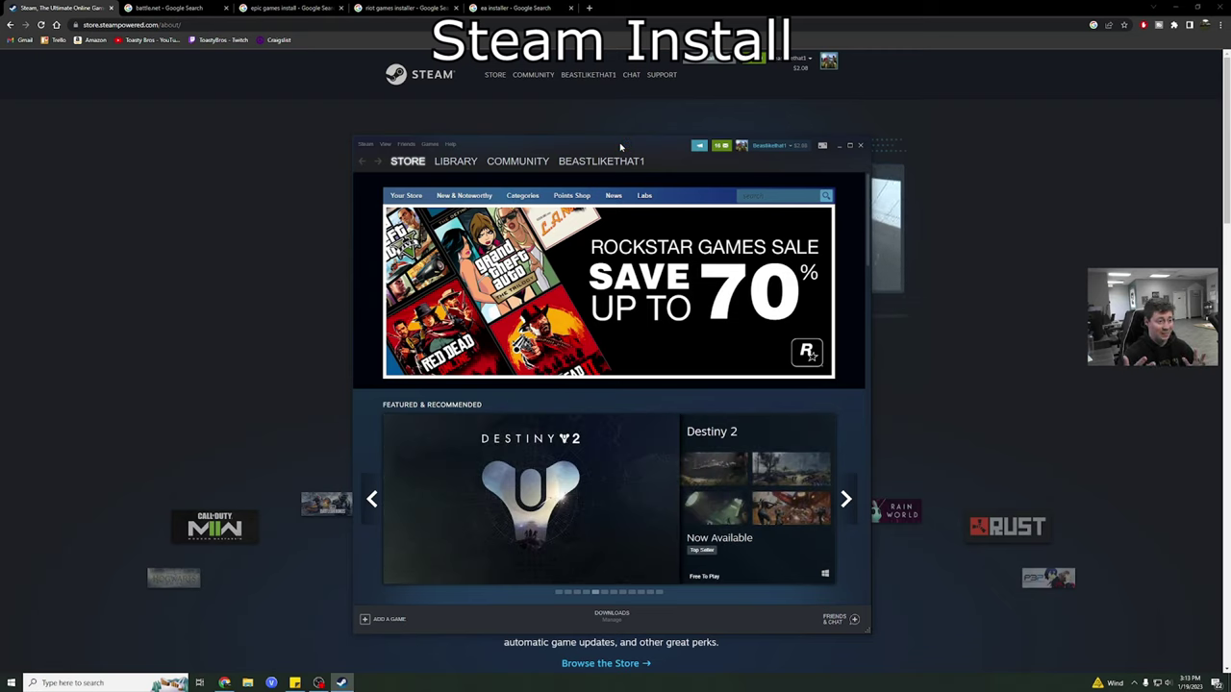
left_click_drag(620, 146, 593, 144)
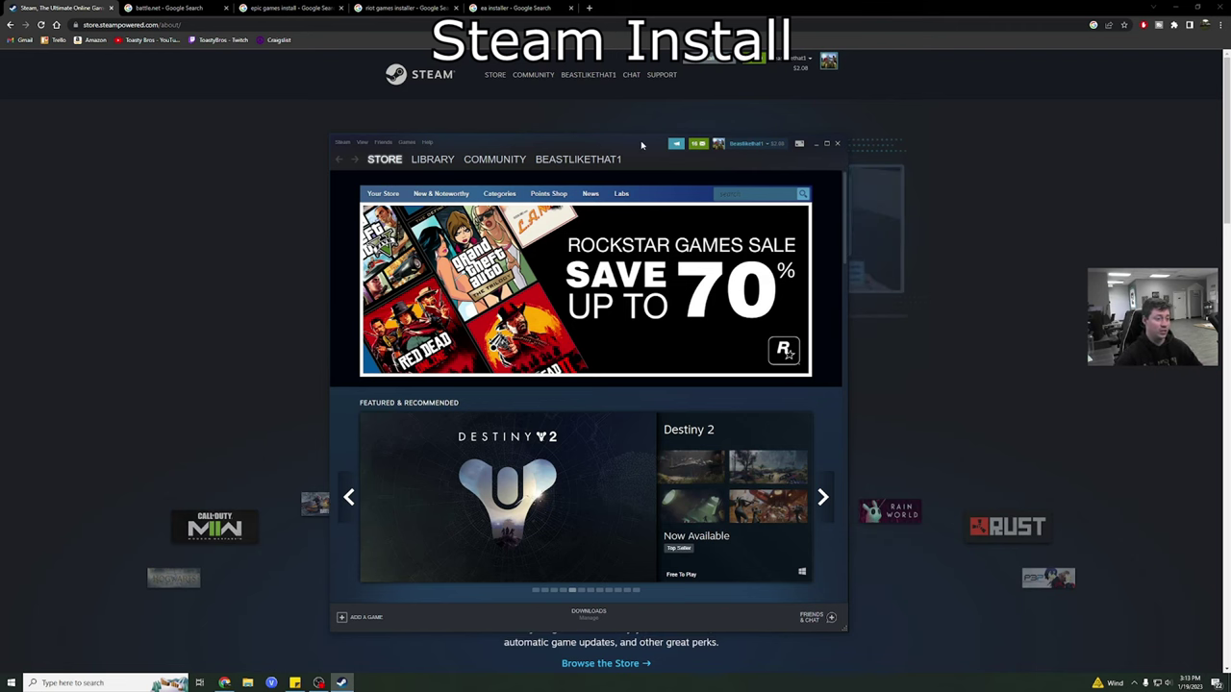
double_click(575, 145)
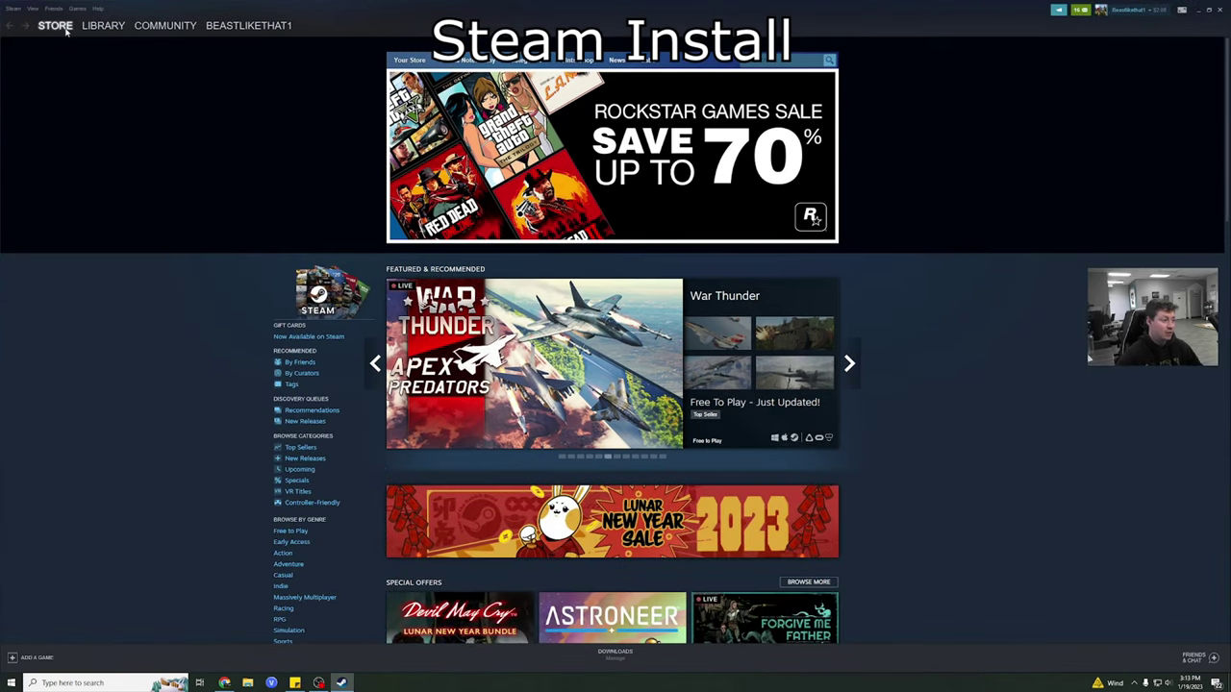
Browse the Steam store's home page down to the special offers and open the A Plague Tale: Requiem page.
left_click(55, 26)
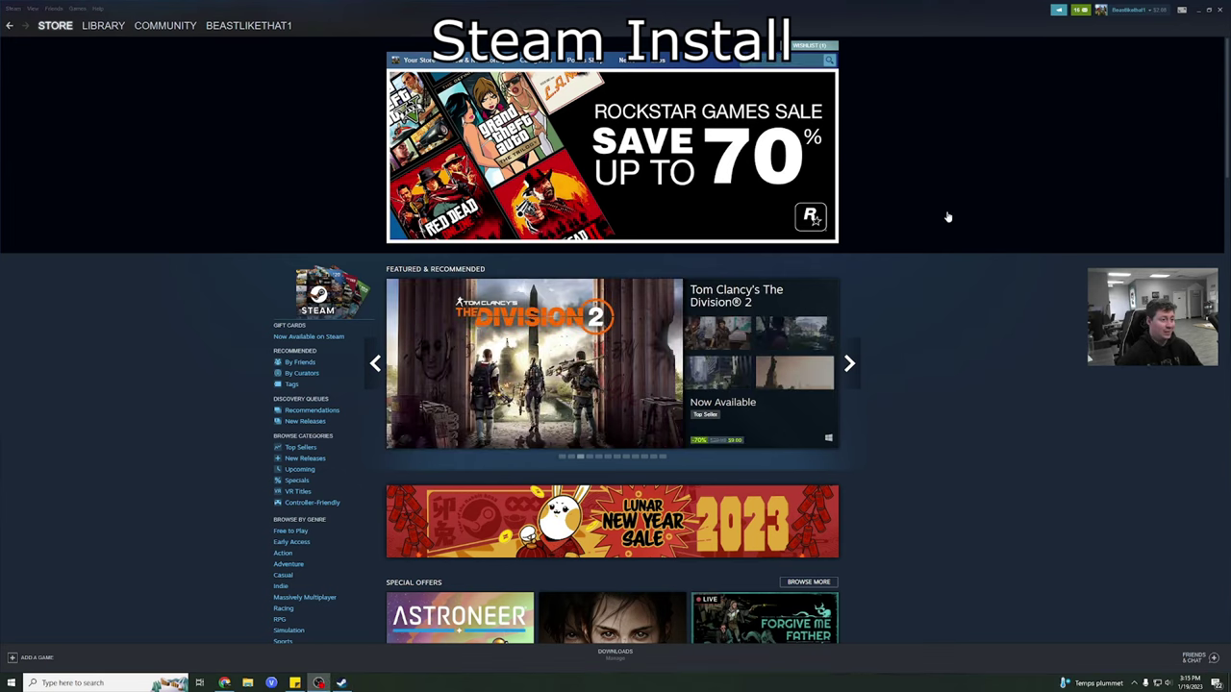
scroll(588, 319, "down", 1)
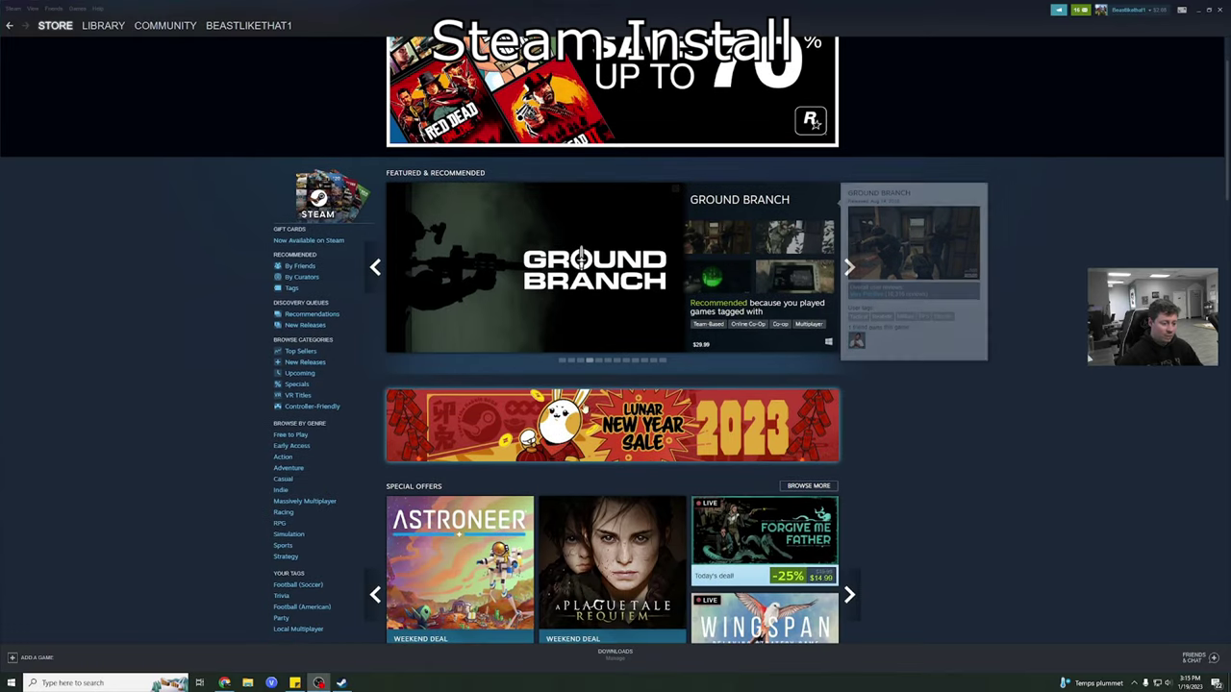
scroll(433, 318, "up", 1)
scroll(245, 309, "down", 2)
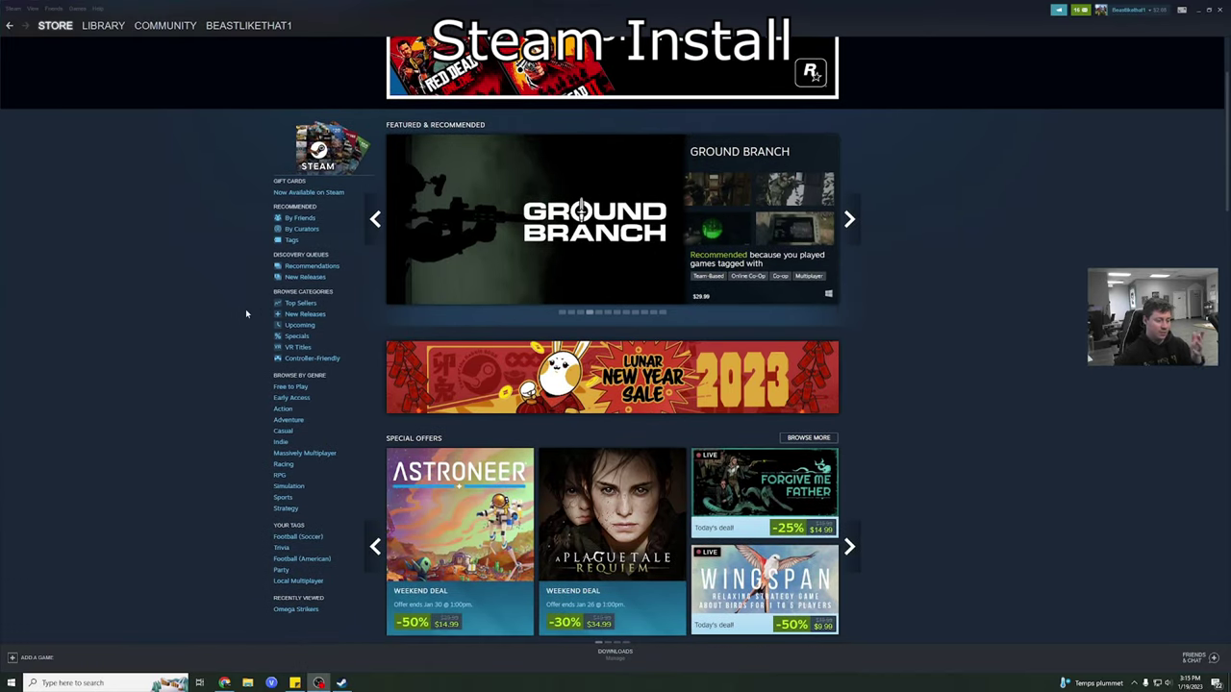
scroll(246, 313, "down", 2)
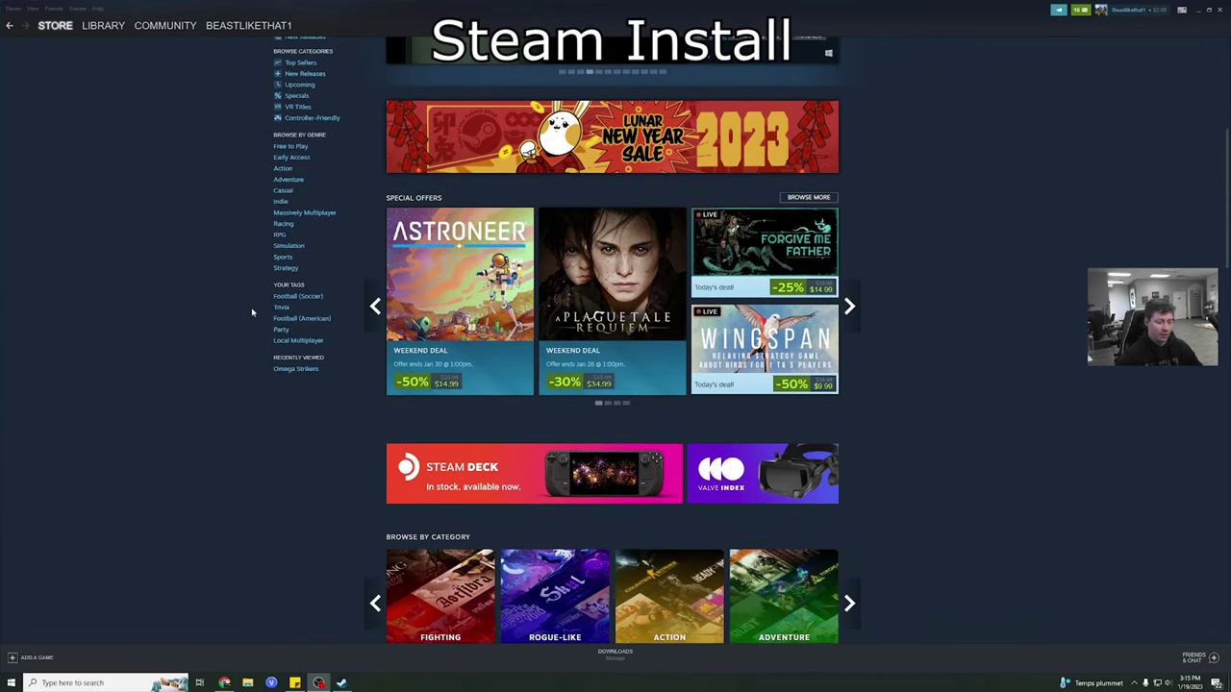
mouse_move(593, 343)
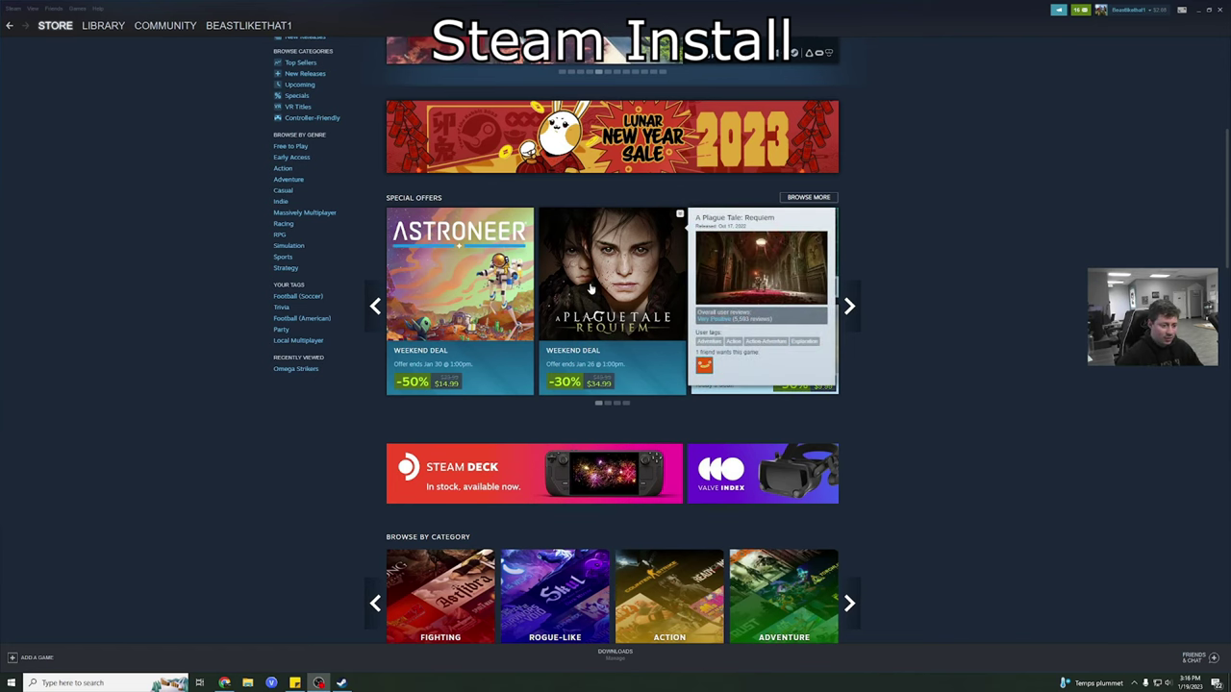
left_click(592, 288)
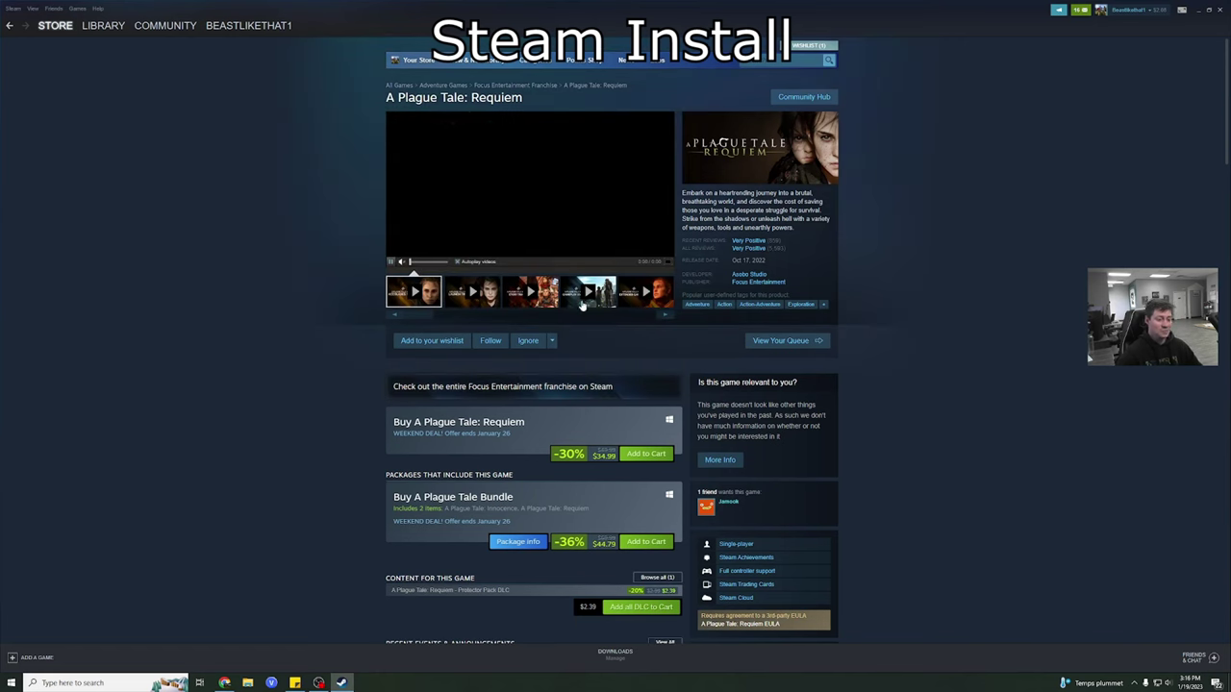
Add A Plague Tale: Requiem to the shopping cart and choose to purchase it for yourself.
scroll(627, 415, "down", 1)
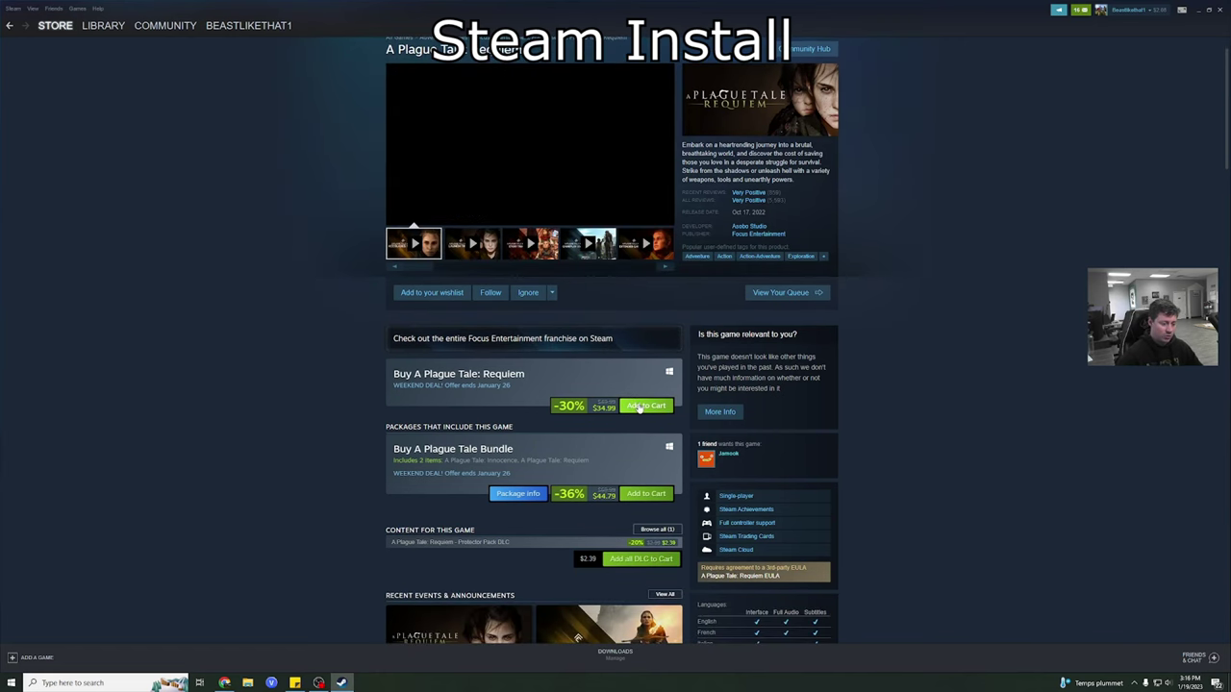
left_click(643, 406)
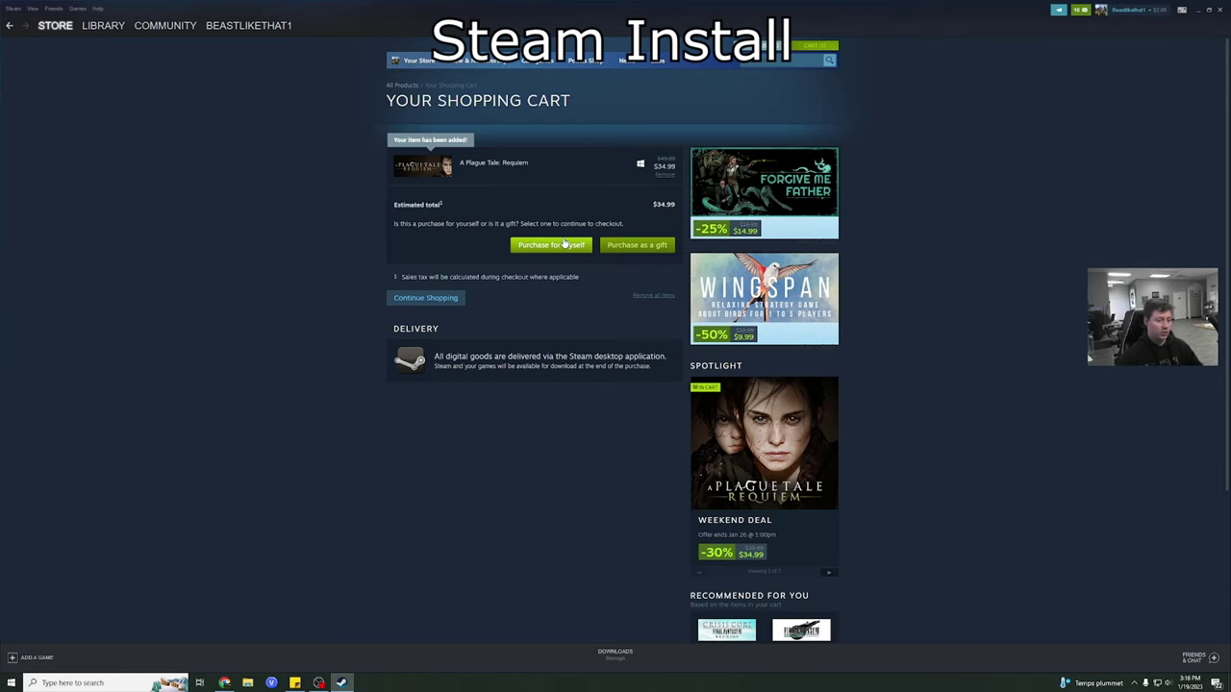
left_click(566, 244)
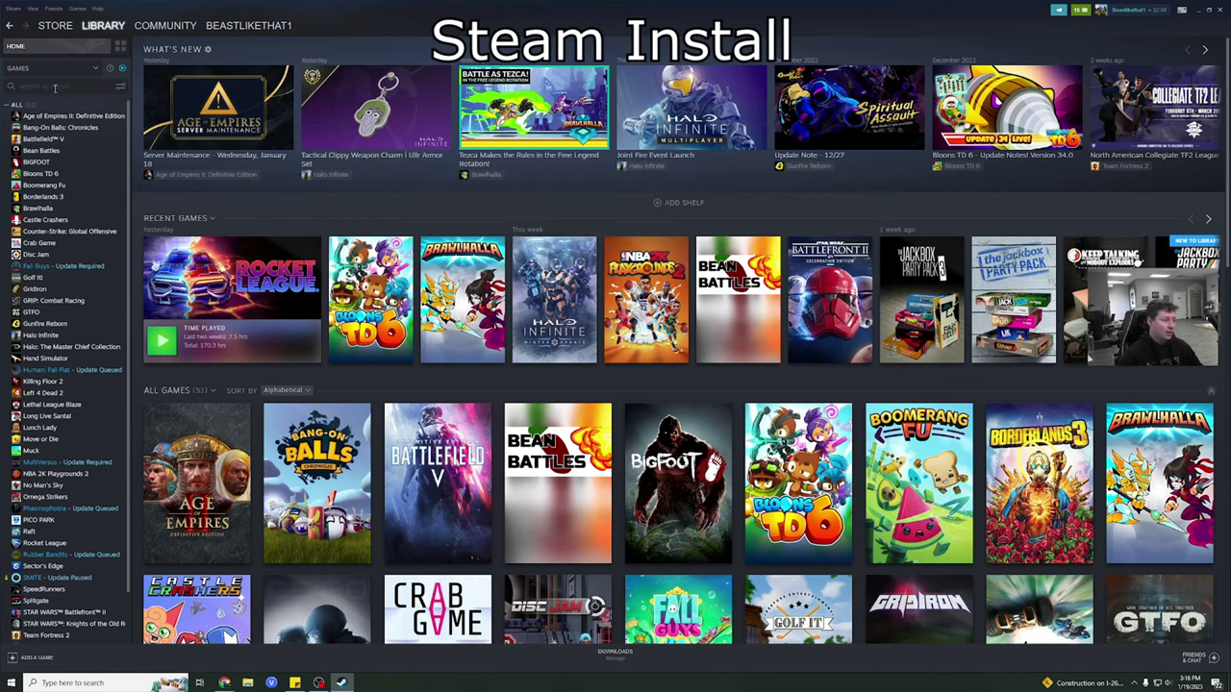
Find Among Us in the library by searching for "am", start its installation and list the available install locations.
left_click(55, 88)
scroll(58, 221, "down", 1)
left_click(58, 217)
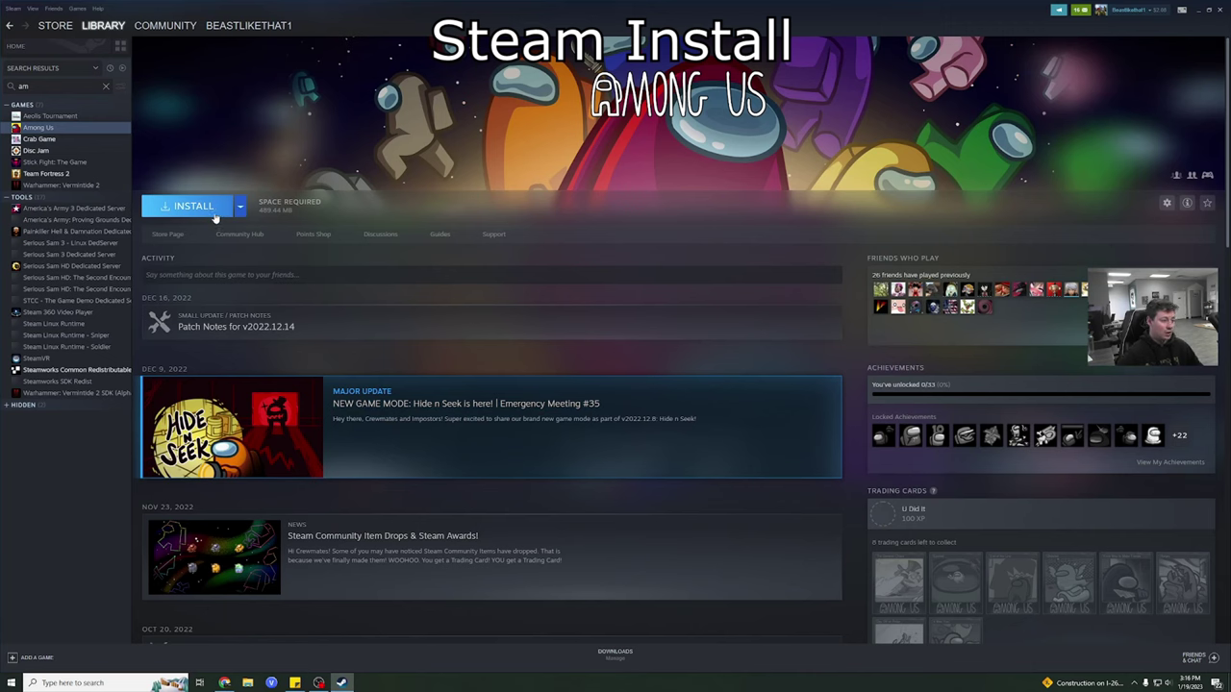
left_click(219, 214)
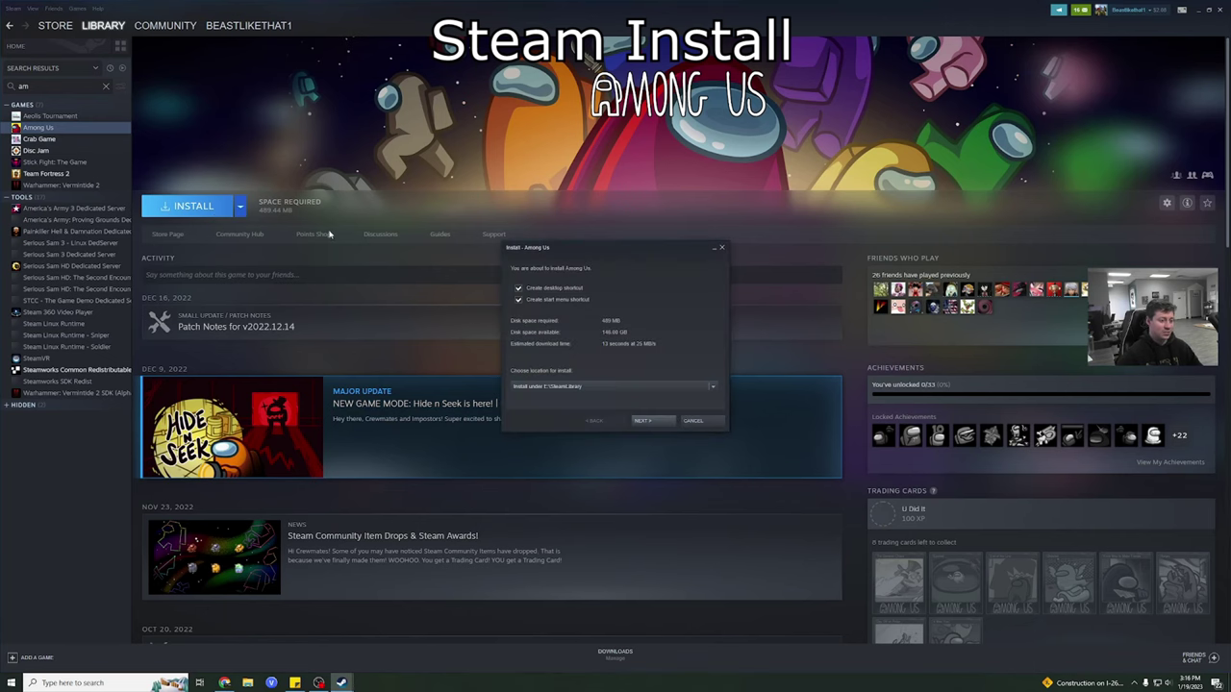
left_click(589, 387)
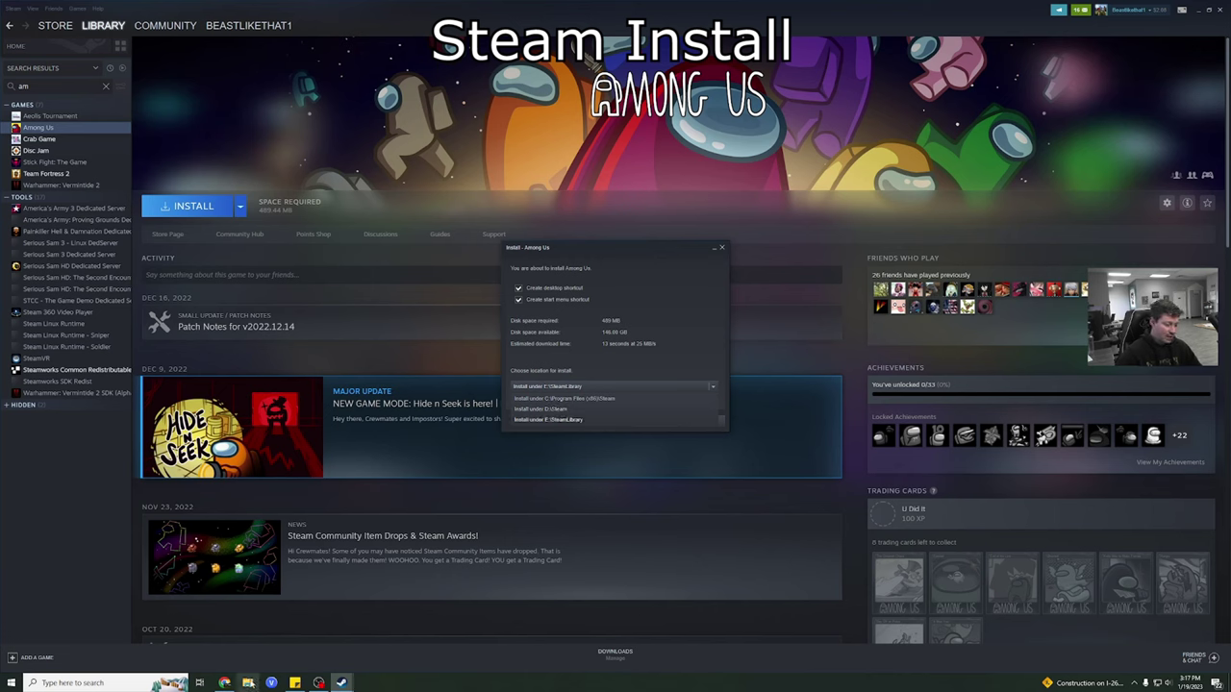
Switch to File Explorer and examine the PC's drives and the Steam, Battle.Net and Epic Games folders on SSD Storage (D:).
left_click(247, 683)
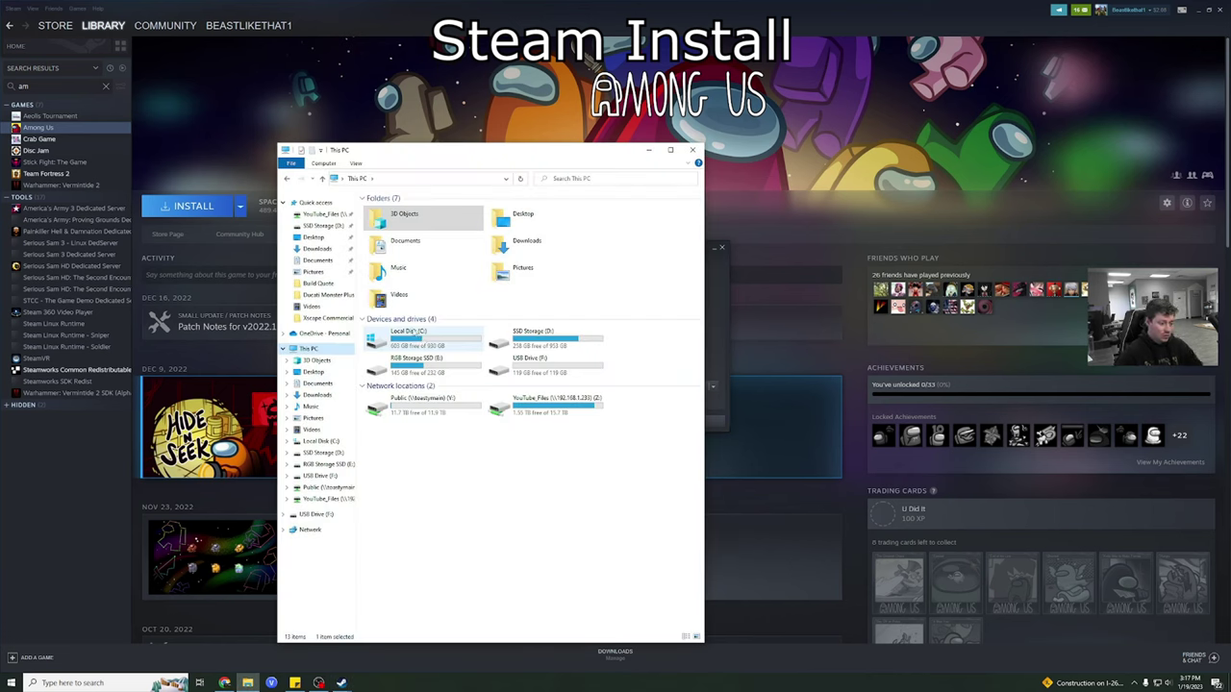
mouse_move(421, 343)
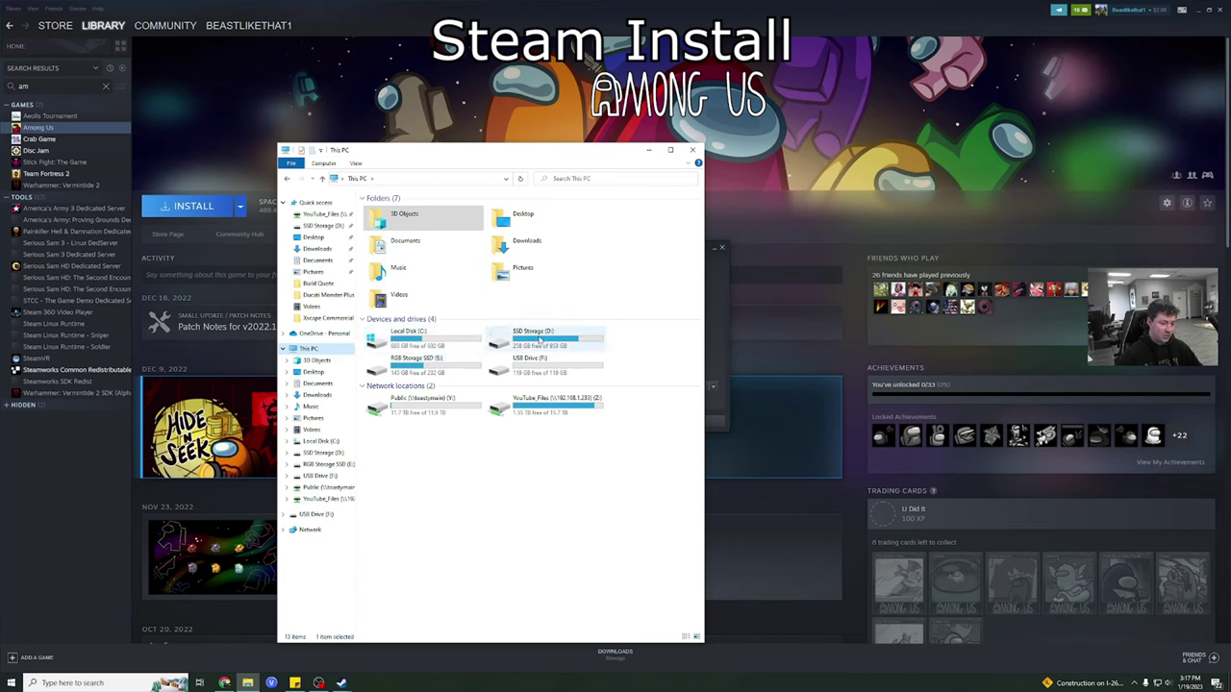
left_click(541, 339)
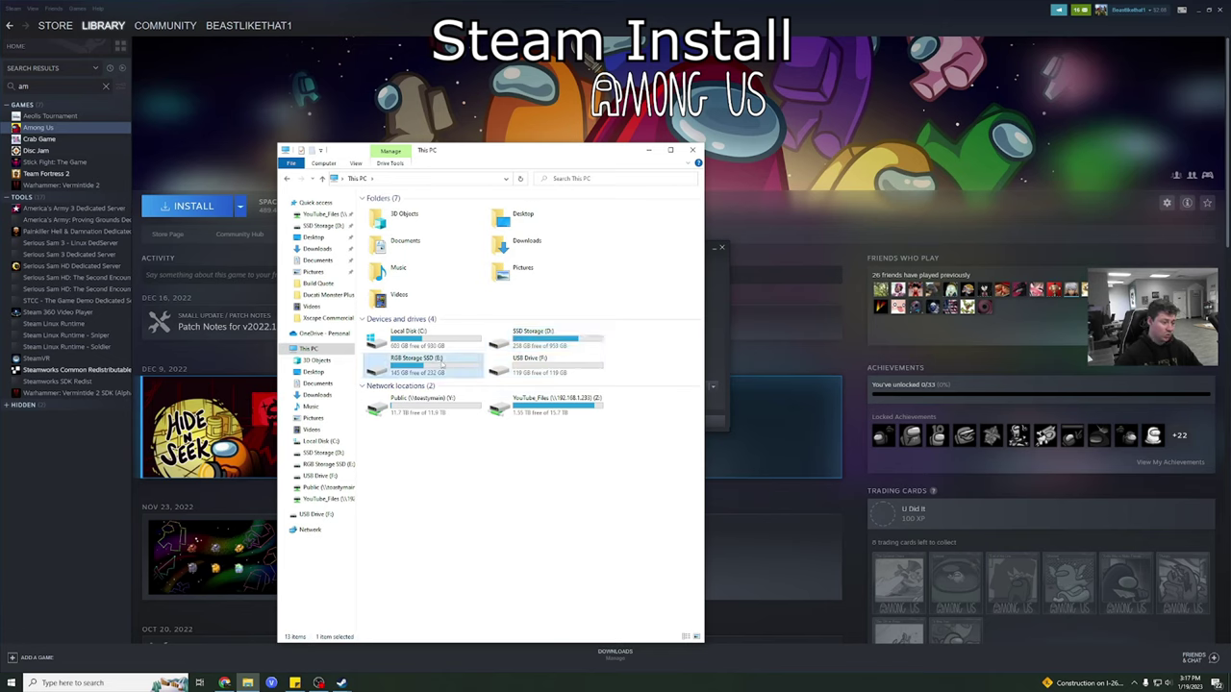
double_click(547, 345)
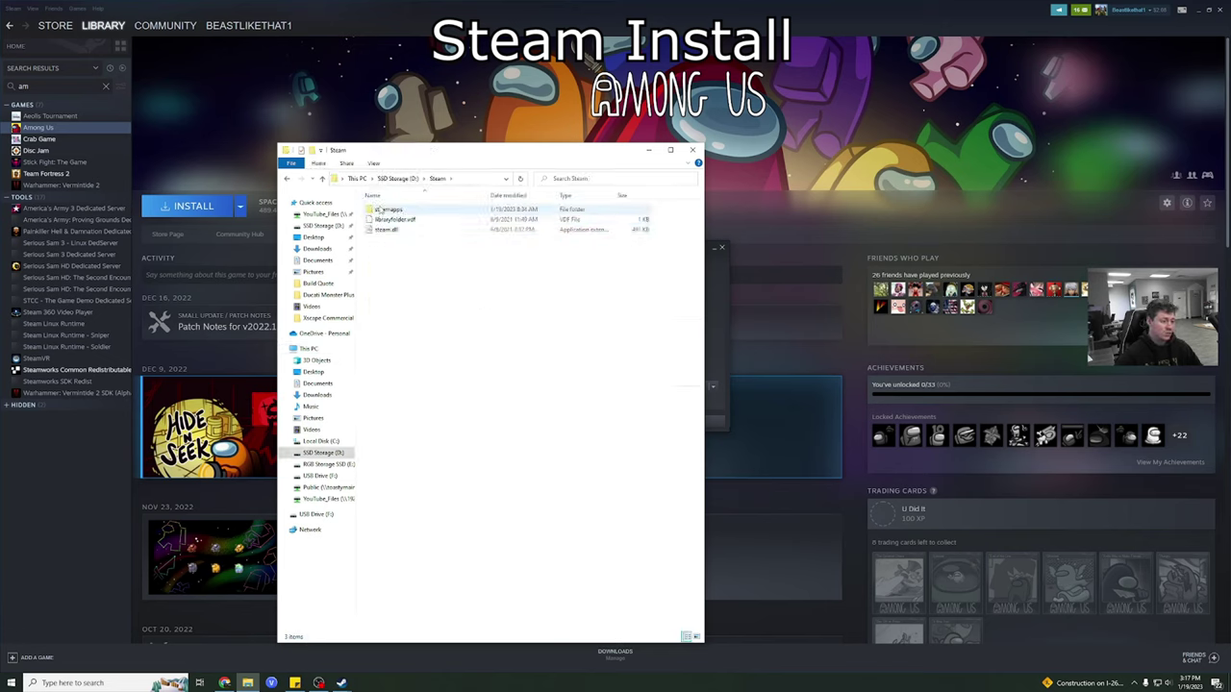
key("alt+Left")
double_click(382, 209)
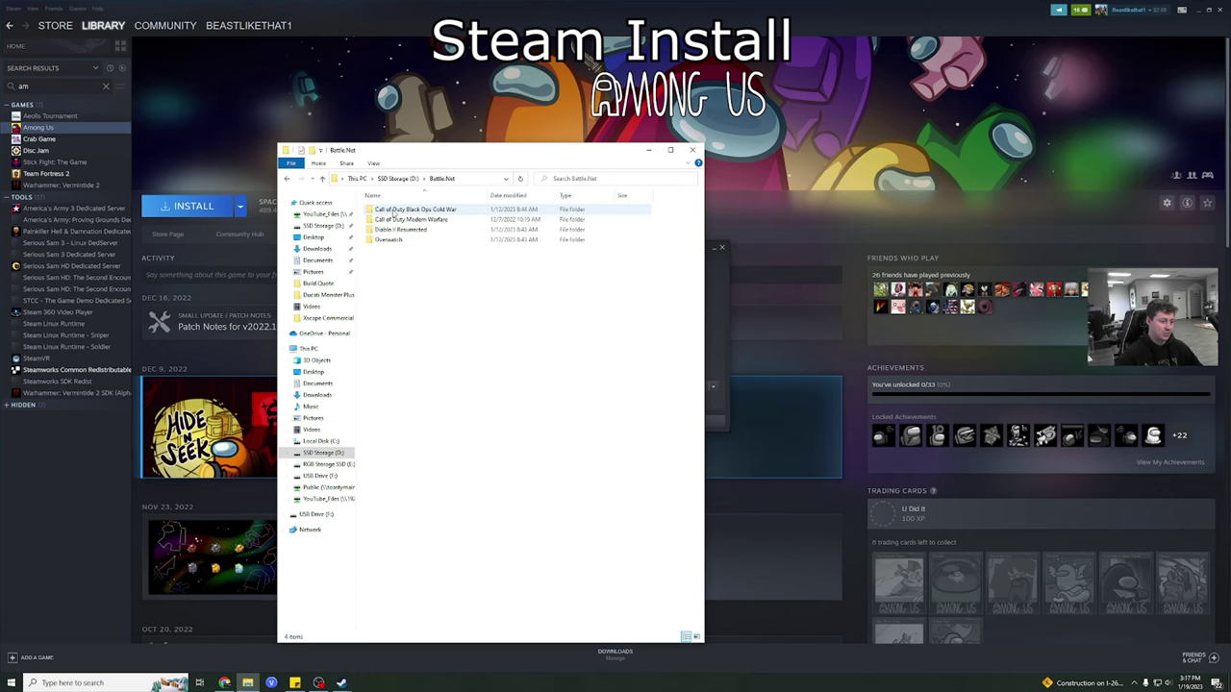
key("alt+Left")
double_click(376, 219)
key("alt+Left")
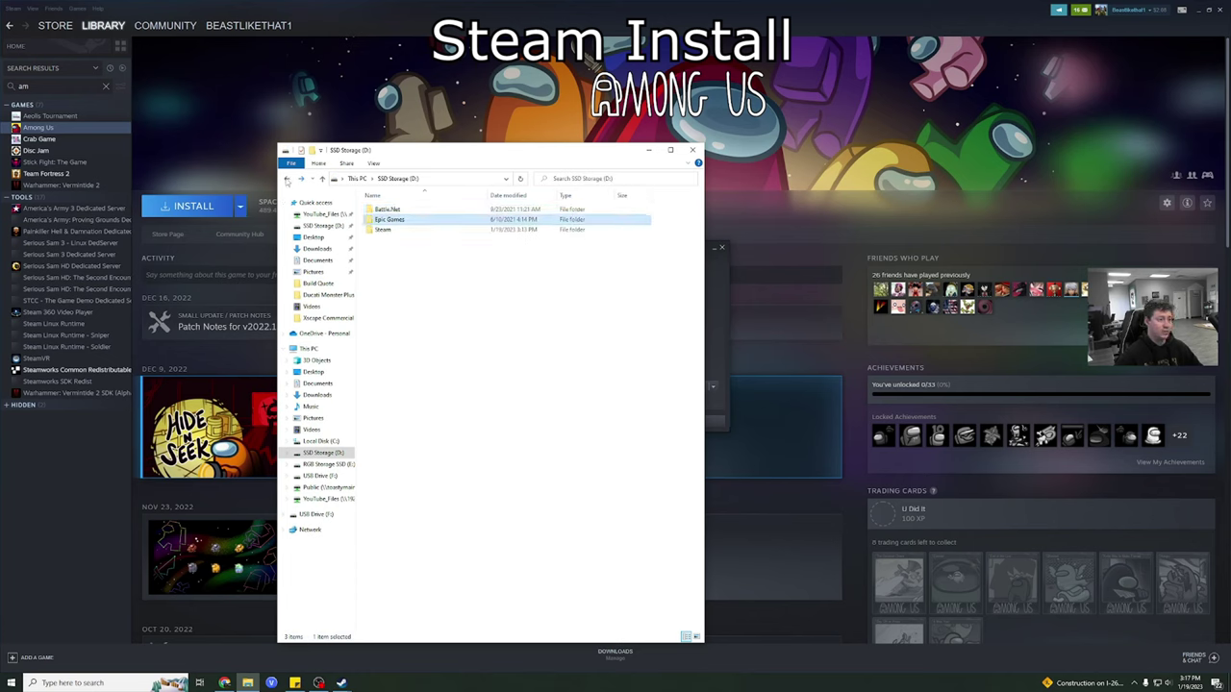
left_click(286, 179)
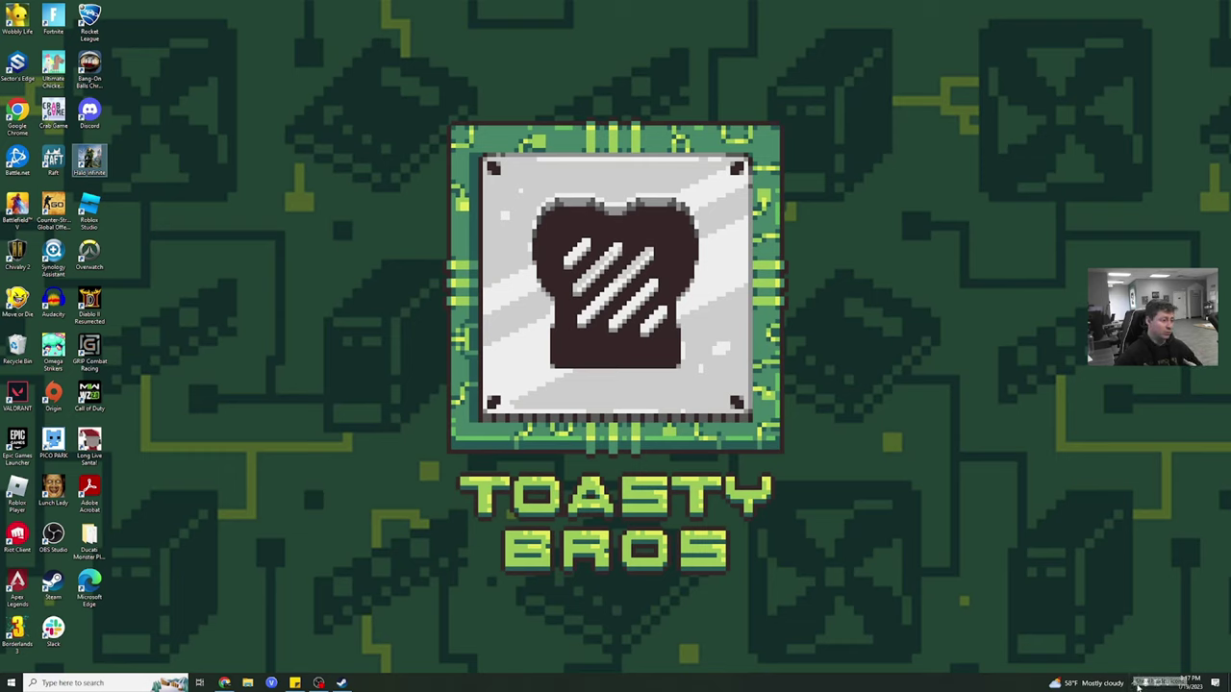
Show the menu of Steam's background icon and open the Steam window from its desktop shortcut.
left_click(1136, 684)
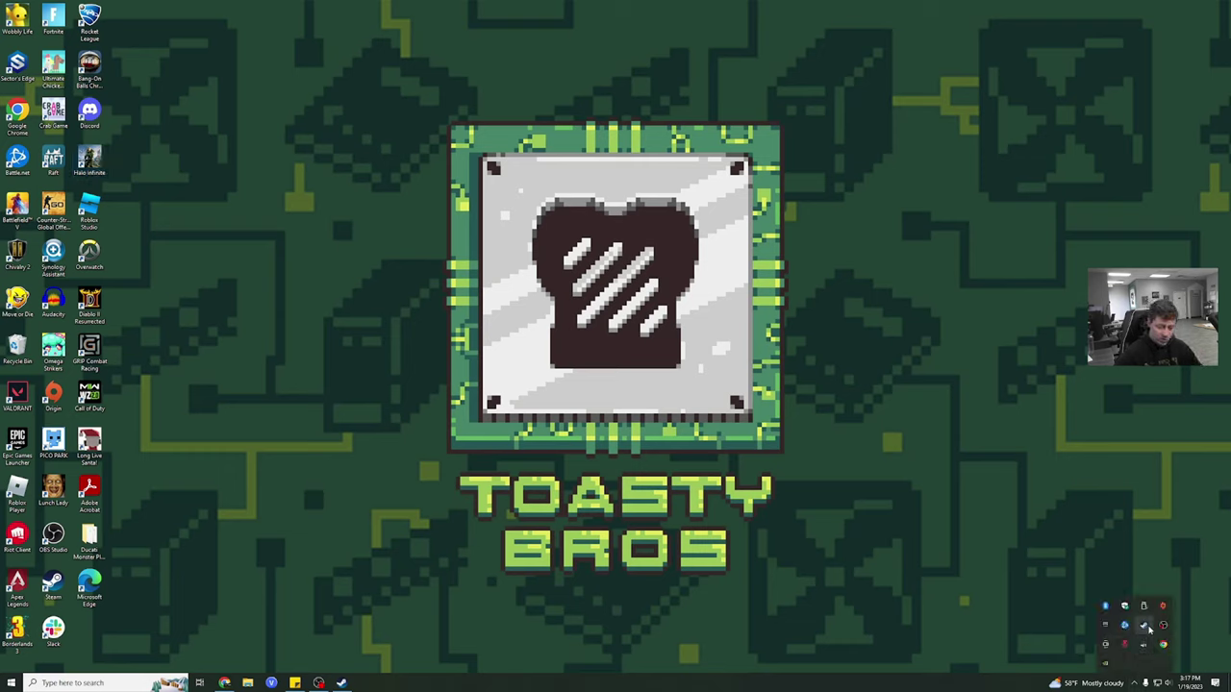
right_click(1147, 628)
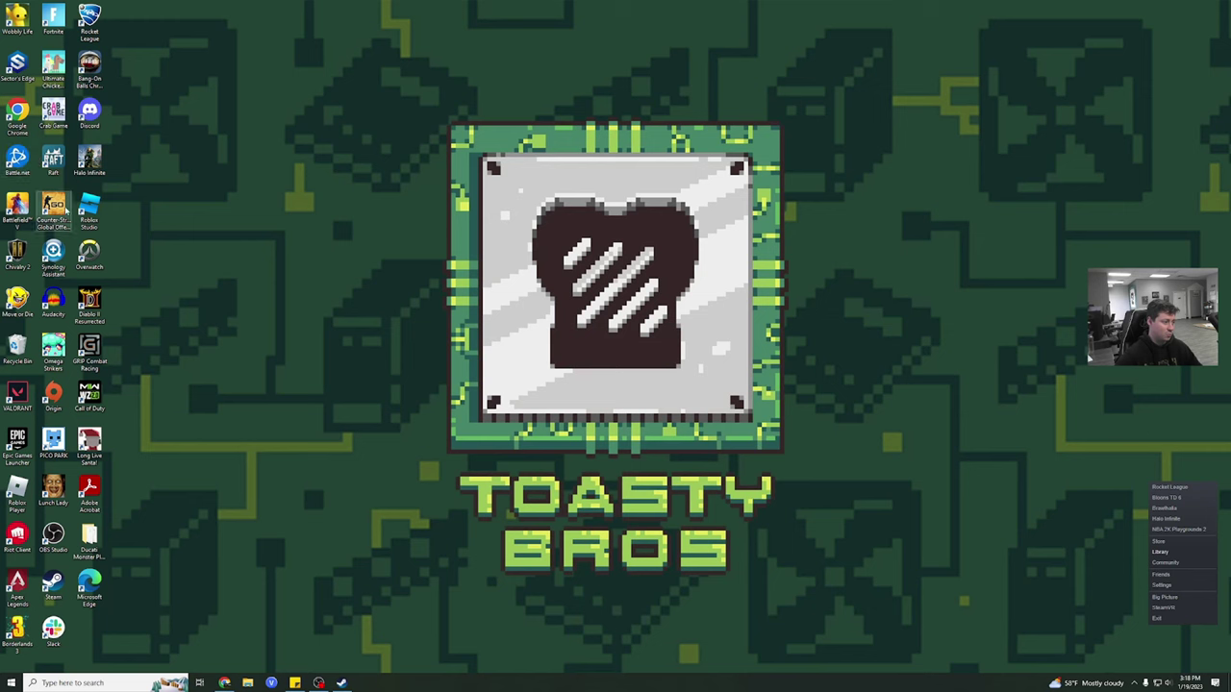
left_click(63, 600)
double_click(65, 603)
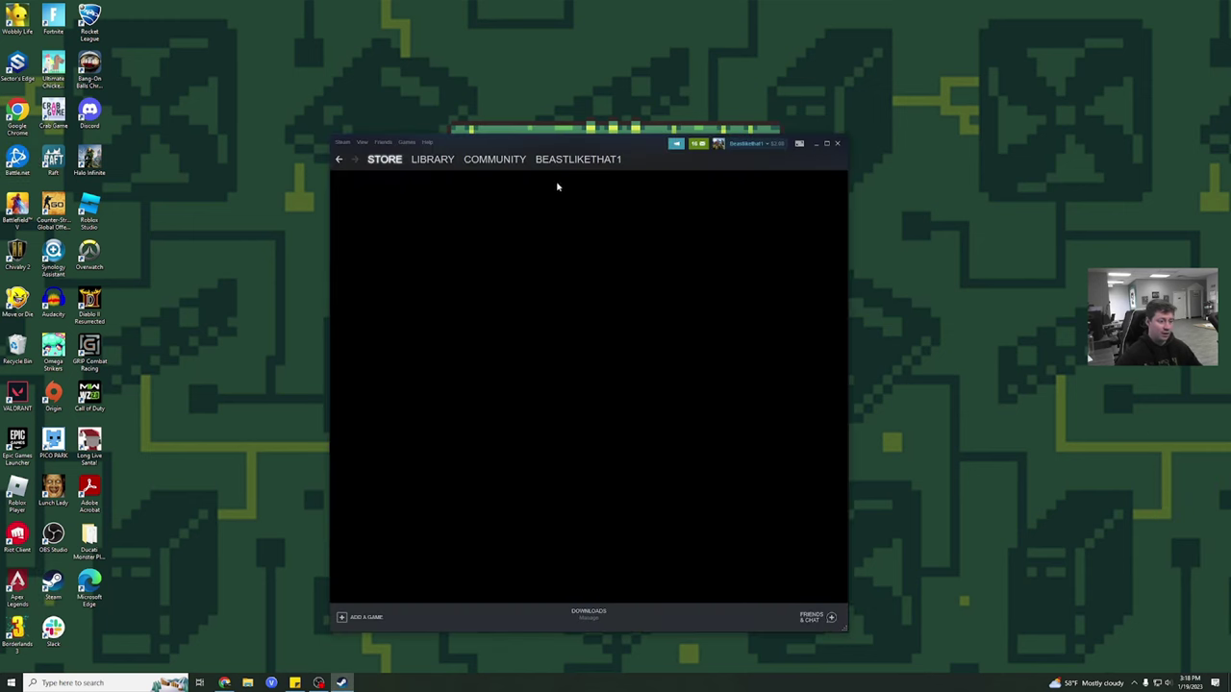
Maximize and minimize the Steam window, and download the Battle.net desktop app from Blizzard's site in the browser and run its setup.
left_click(808, 105)
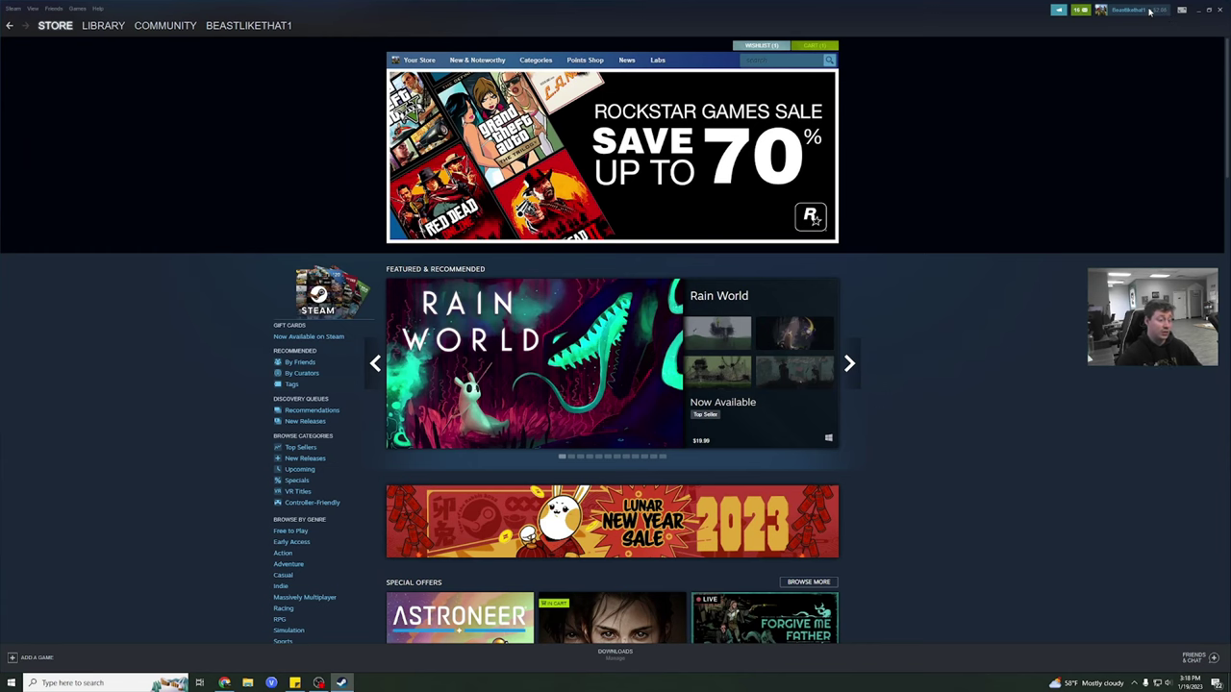
left_click(1199, 13)
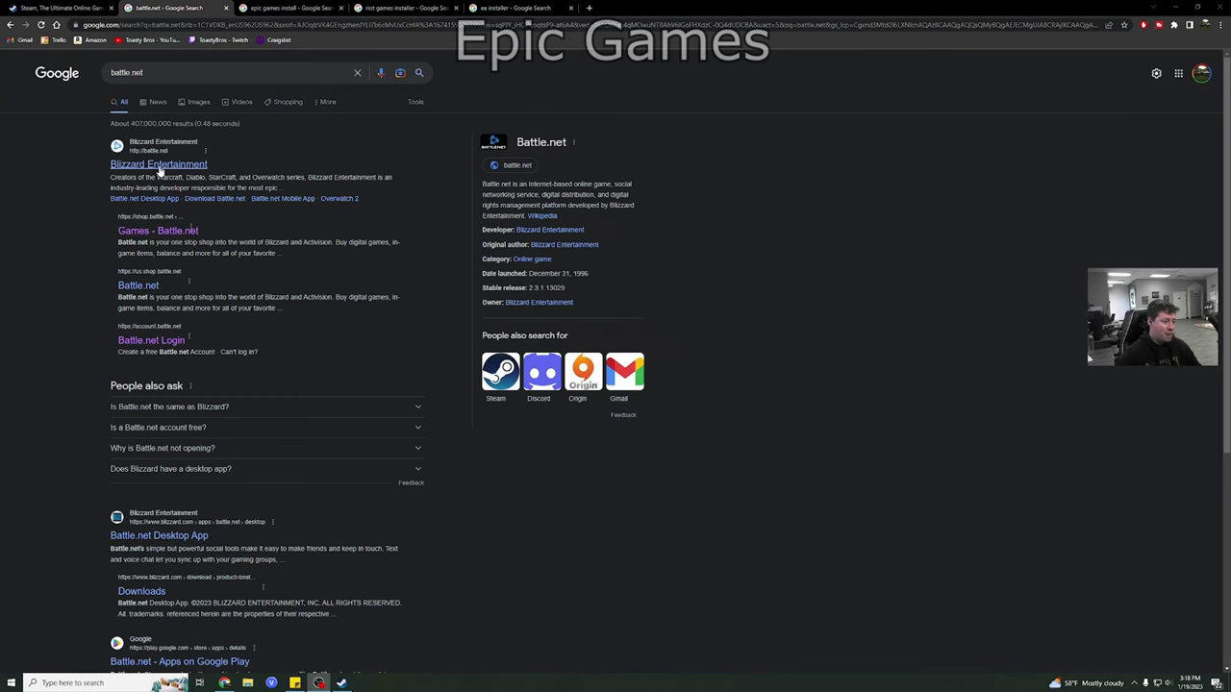
left_click(160, 165)
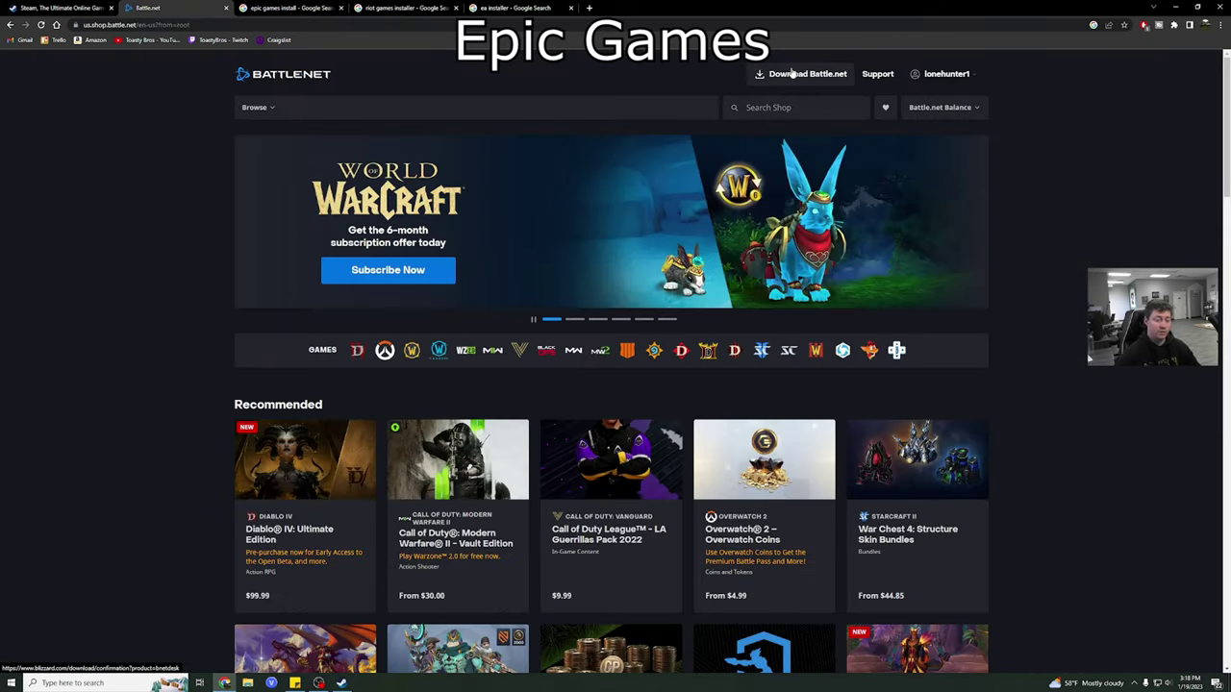
left_click(792, 73)
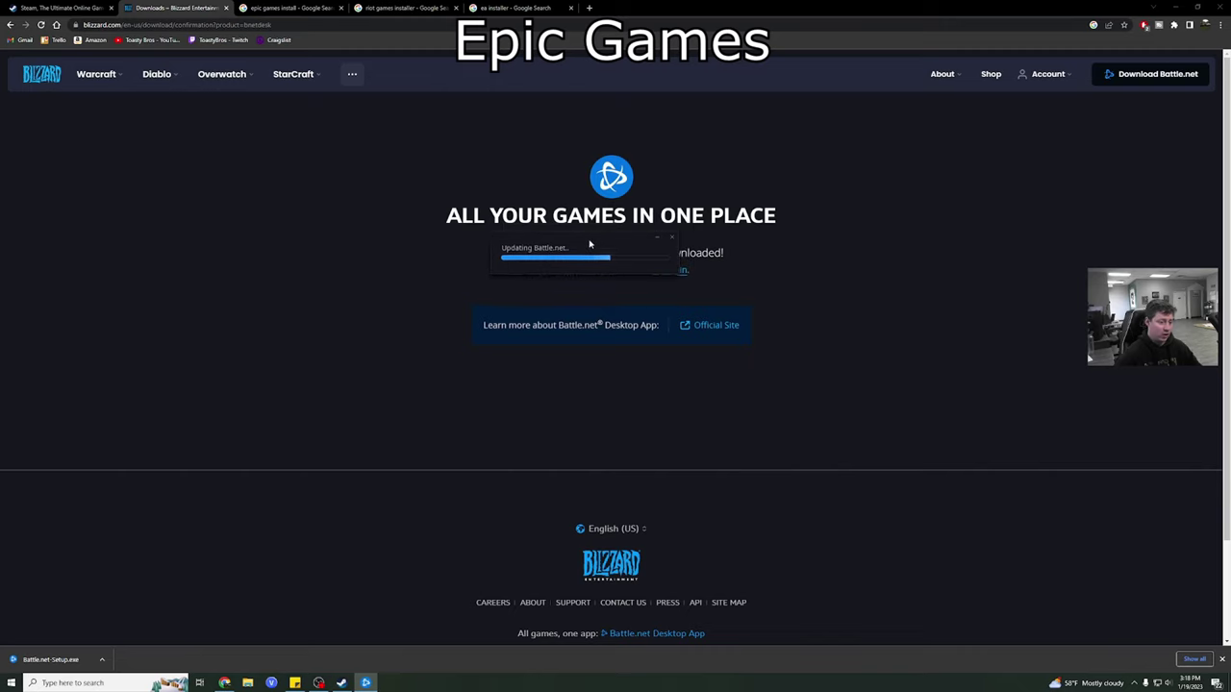
left_click_drag(598, 247, 569, 279)
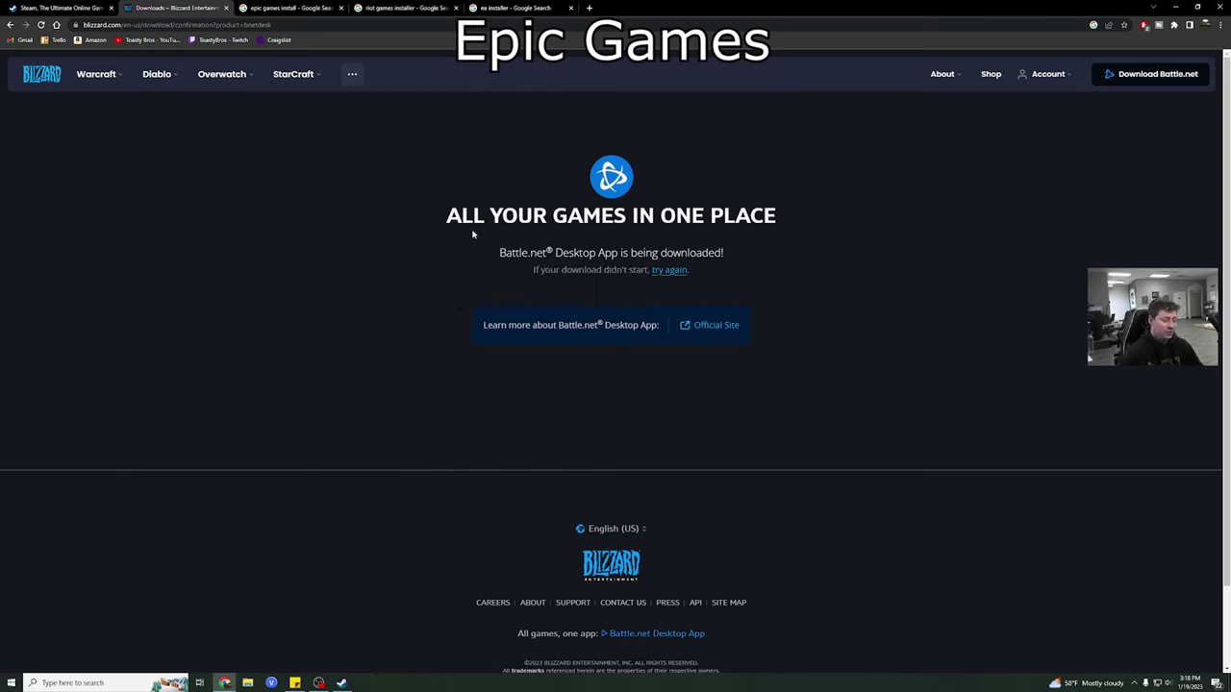
Show the menu of Battle.net's background icon, and launch Battle.net through a Windows search for "batt", dismissing the What's New notice.
left_click(1134, 683)
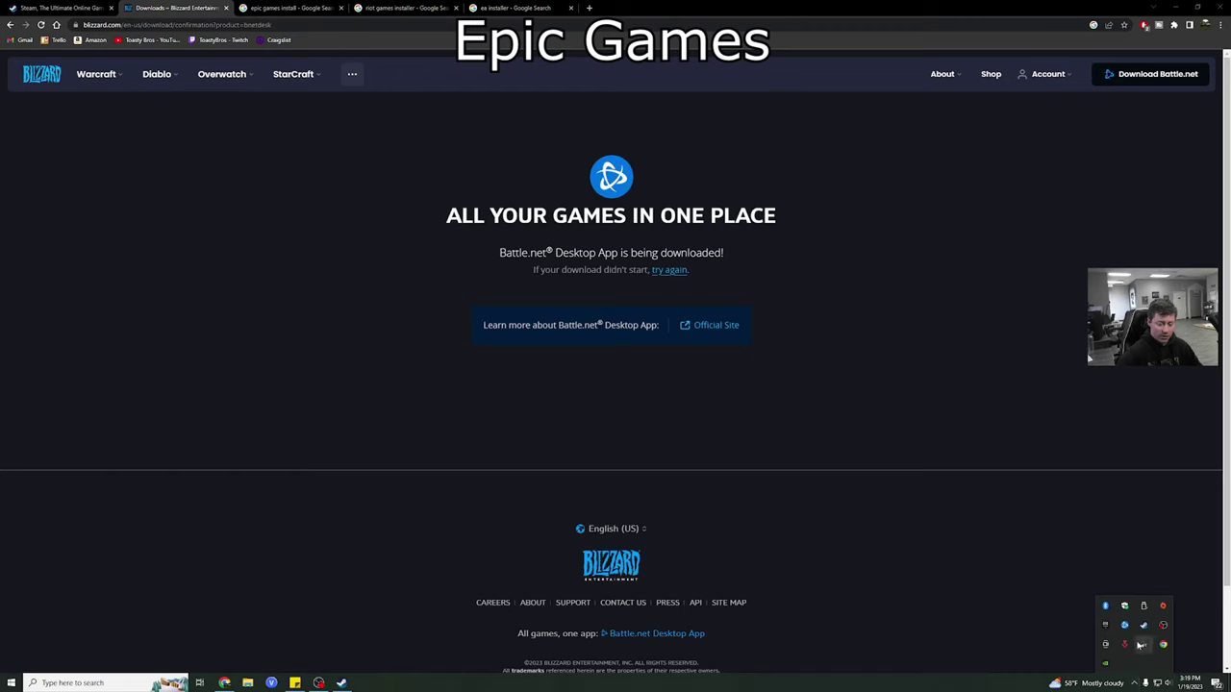
right_click(1125, 625)
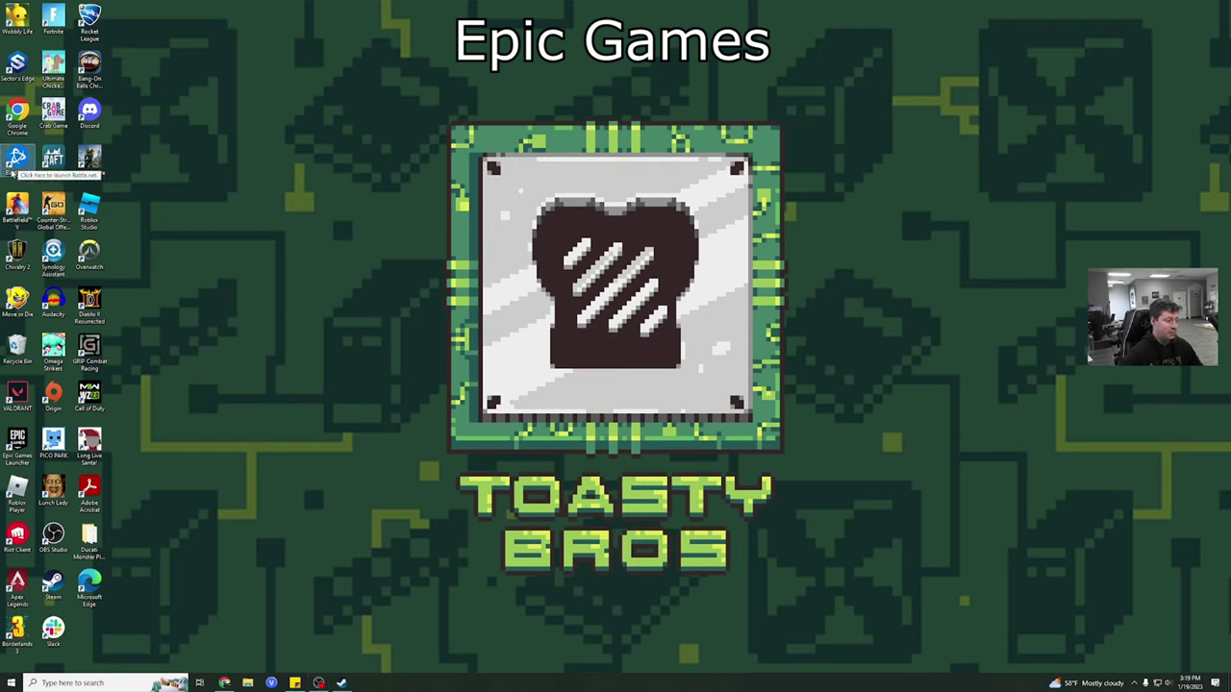
left_click(77, 683)
type("battl")
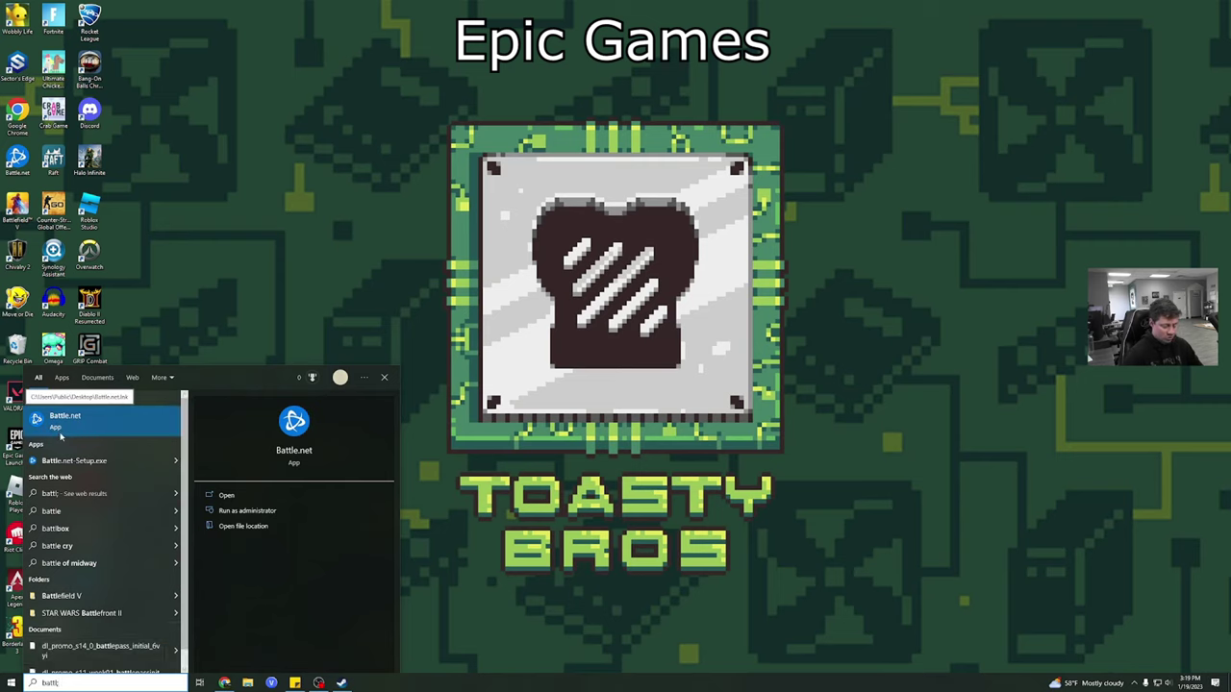
key("BackSpace")
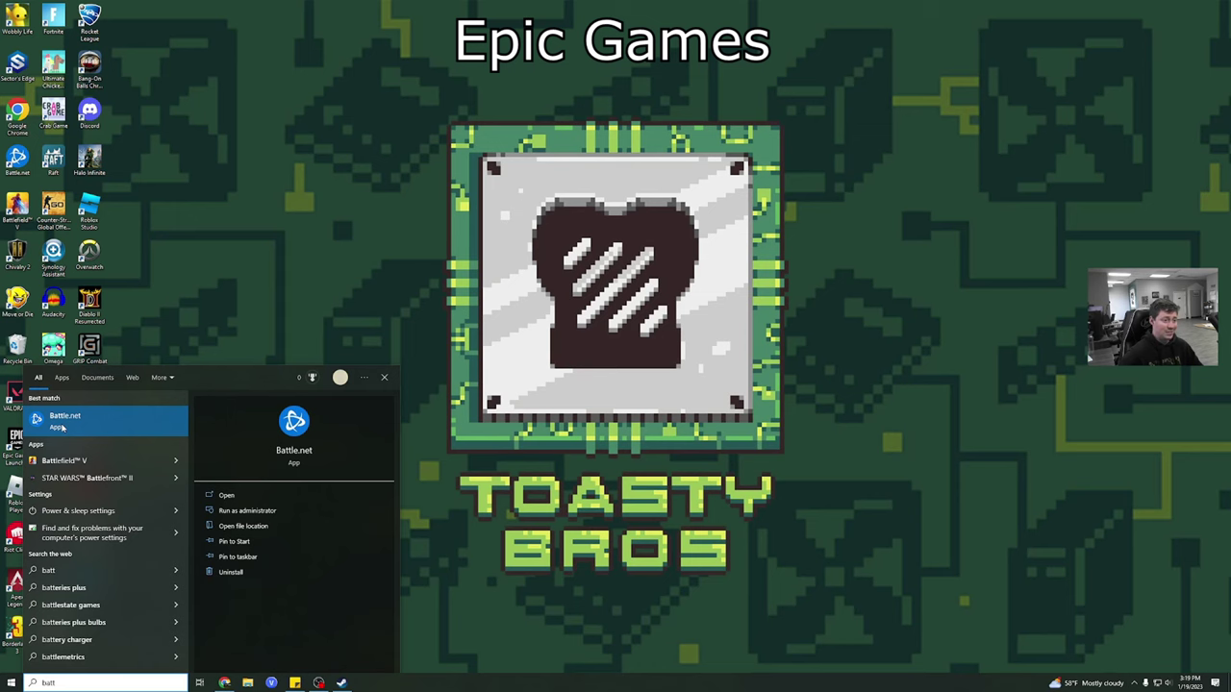
left_click(61, 422)
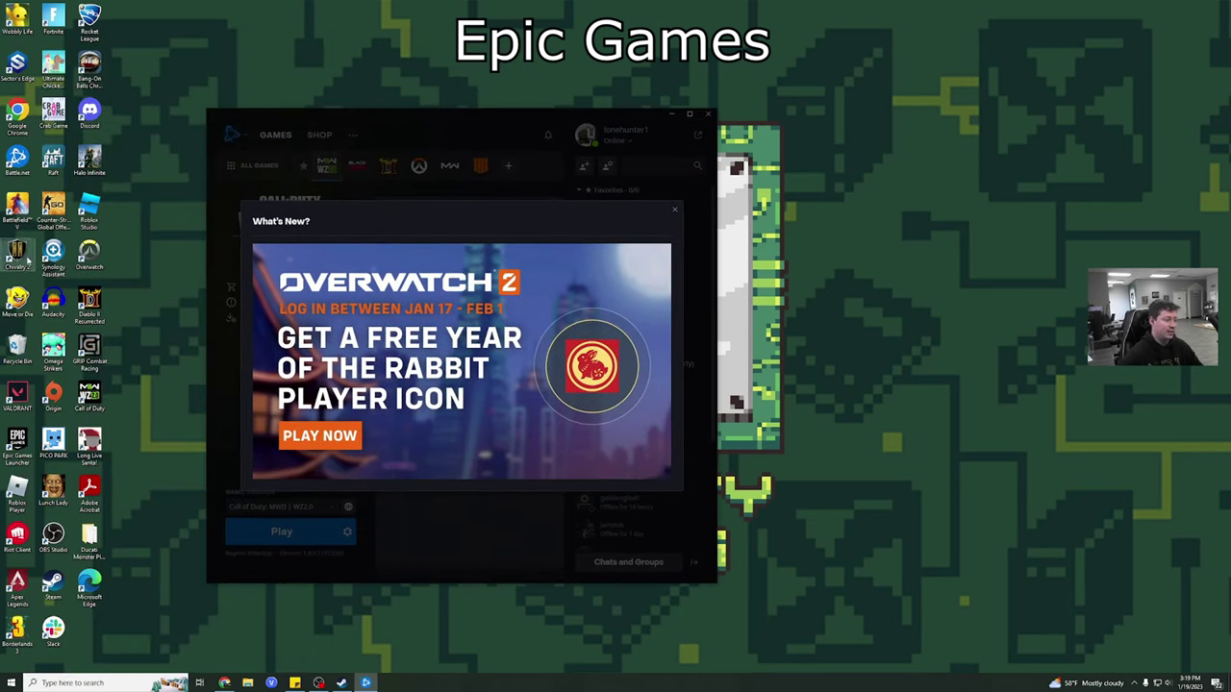
left_click(18, 159)
left_click(674, 210)
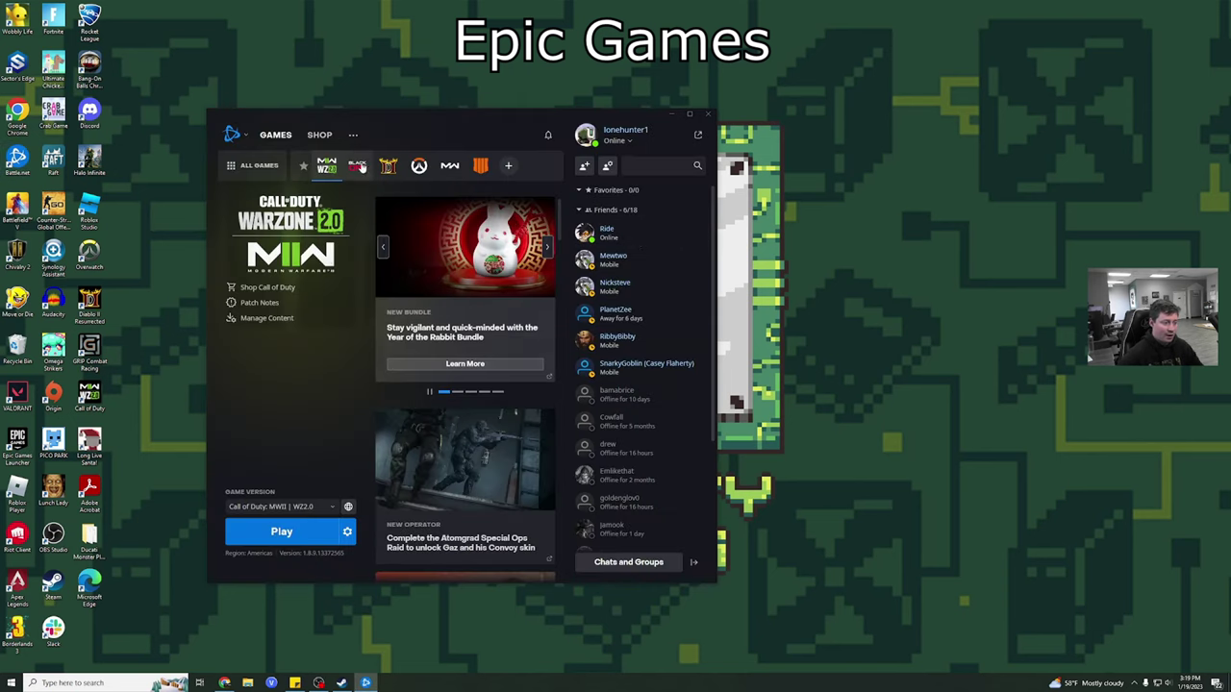
Open the Battle.net shop, maximize the window and browse the featured and recommended offers.
left_click_drag(354, 135, 413, 162)
left_click(378, 164)
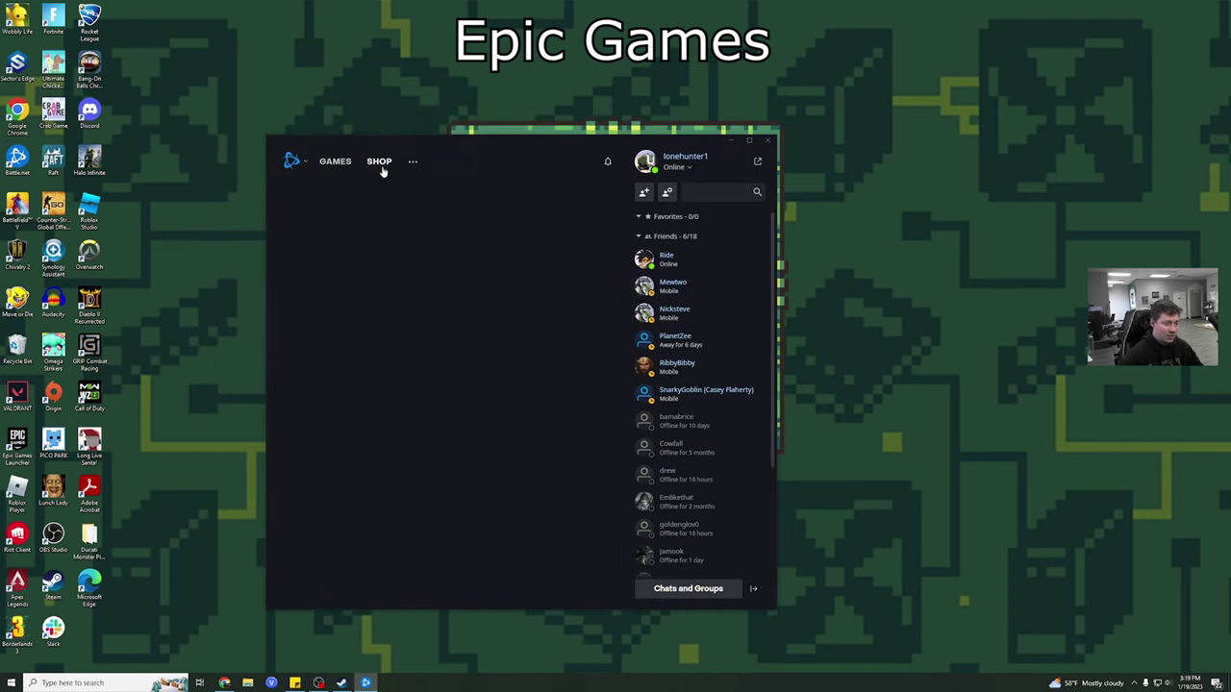
left_click_drag(754, 144, 709, 96)
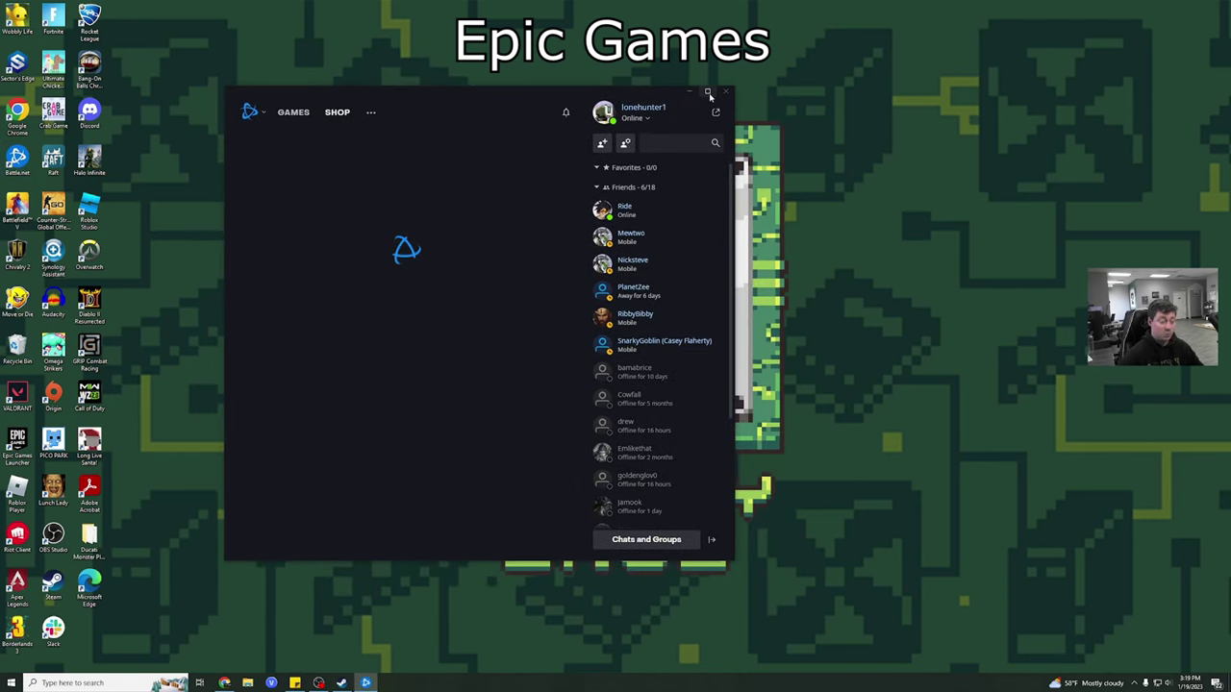
left_click(709, 95)
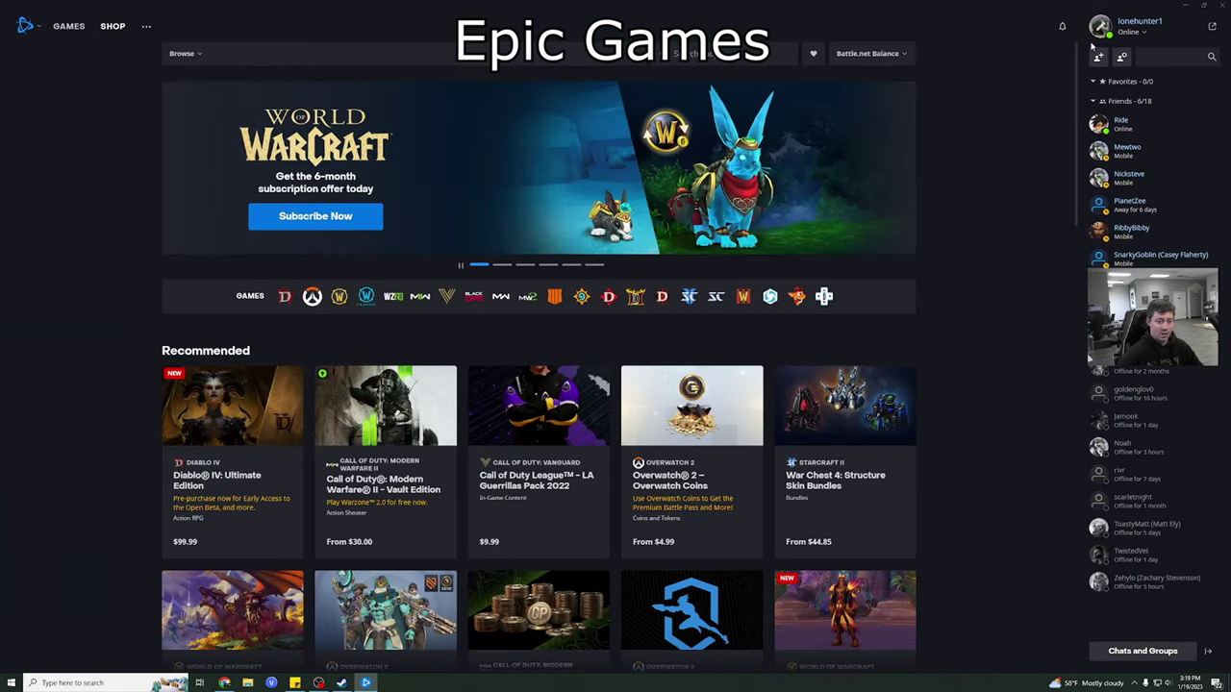
scroll(259, 269, "down", 1)
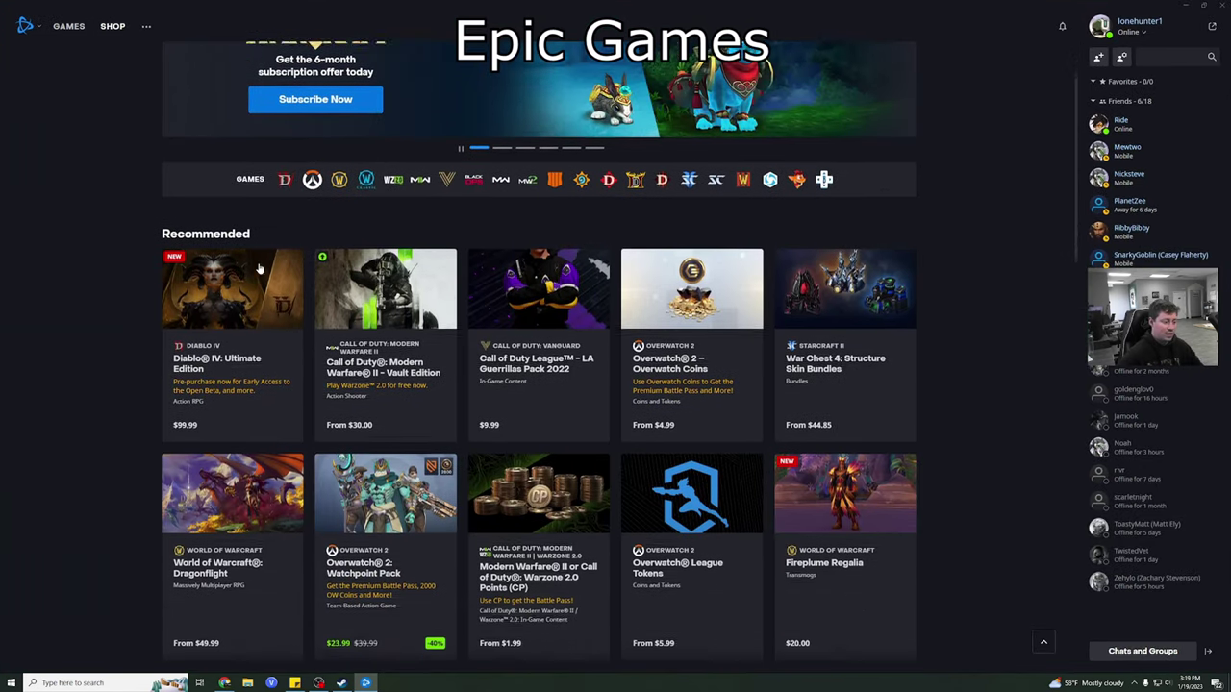
scroll(258, 269, "up", 1)
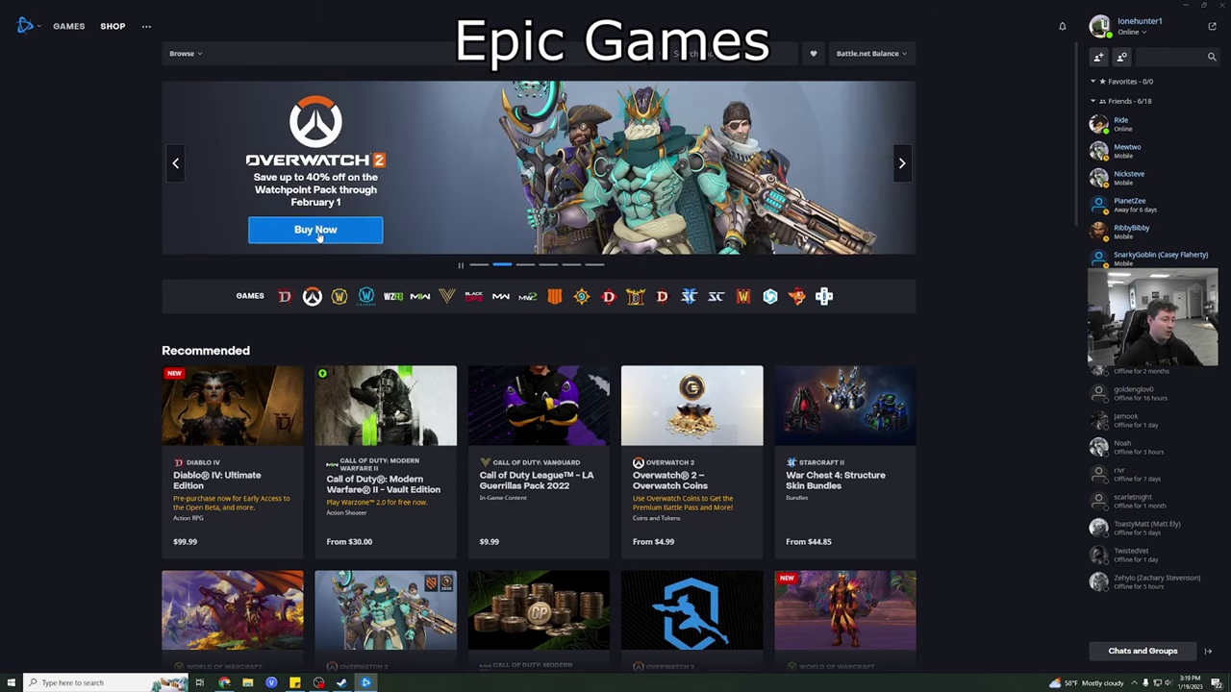
Proceed with buying the Overwatch 2: Watchpoint Pack up to the payment information page and cancel the purchase.
left_click(323, 236)
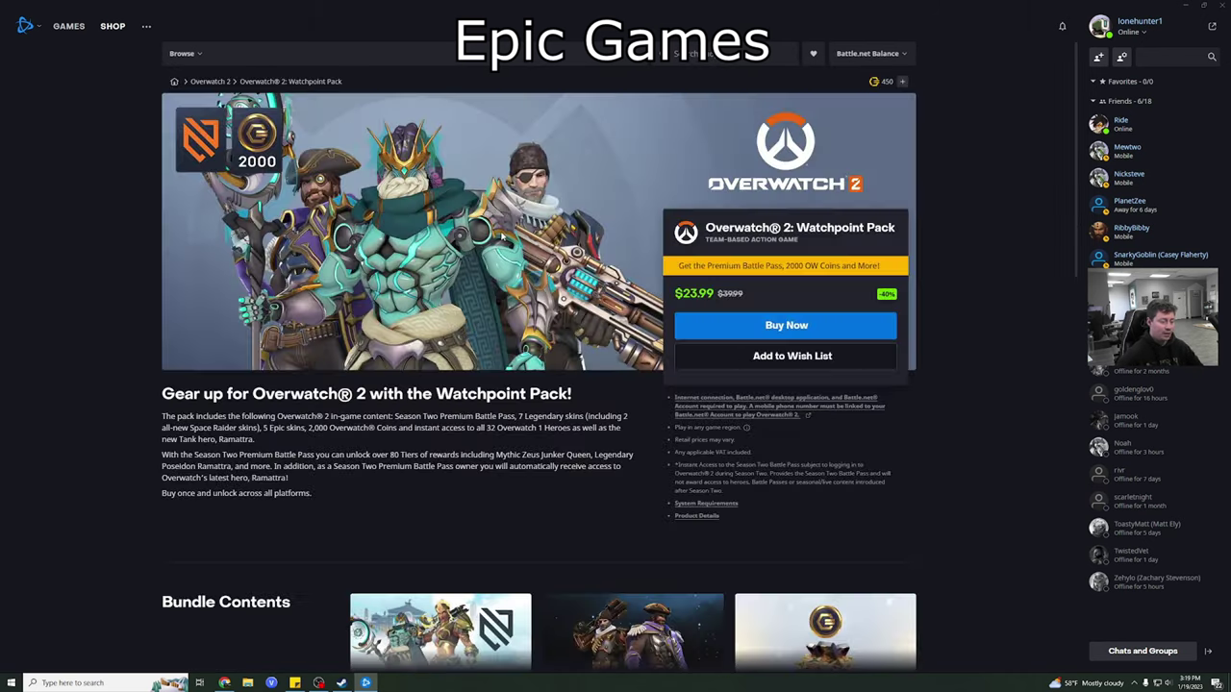
left_click(764, 328)
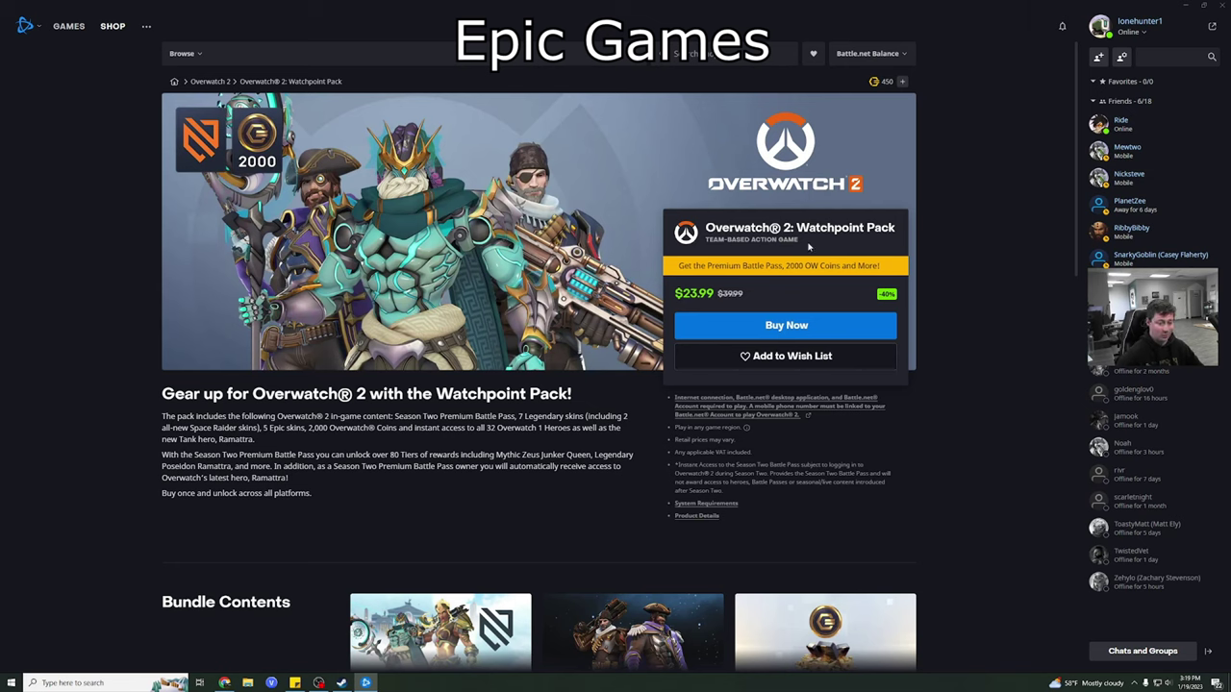
left_click(764, 328)
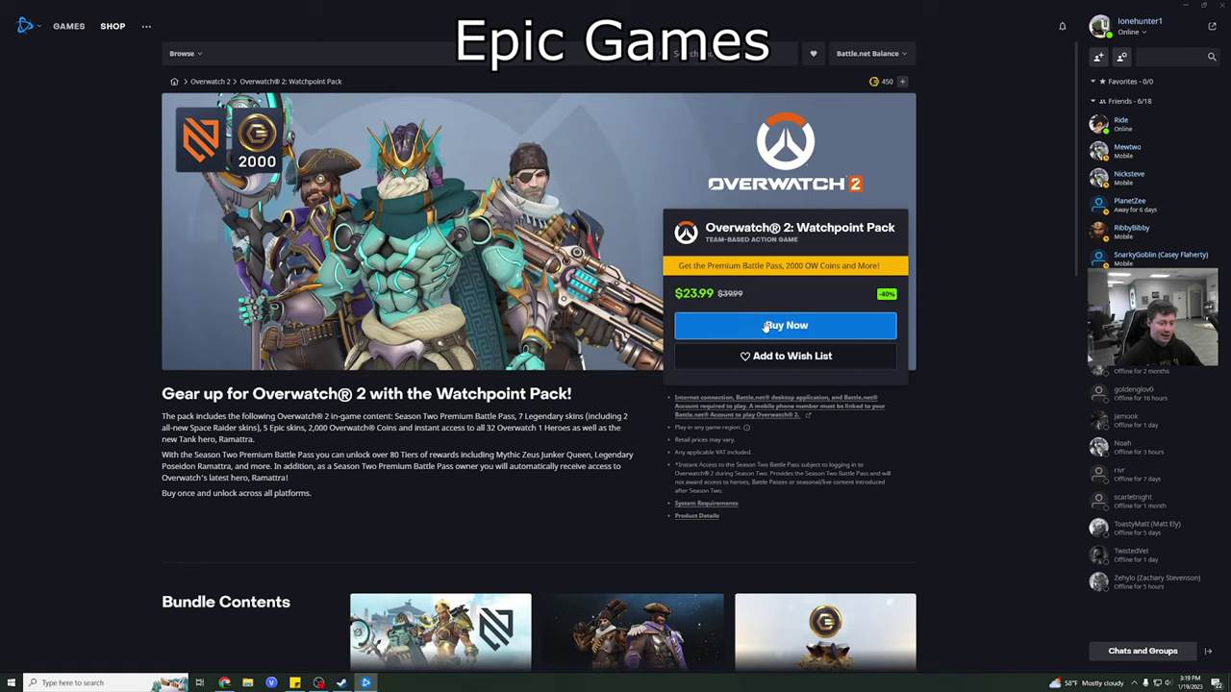
left_click(690, 326)
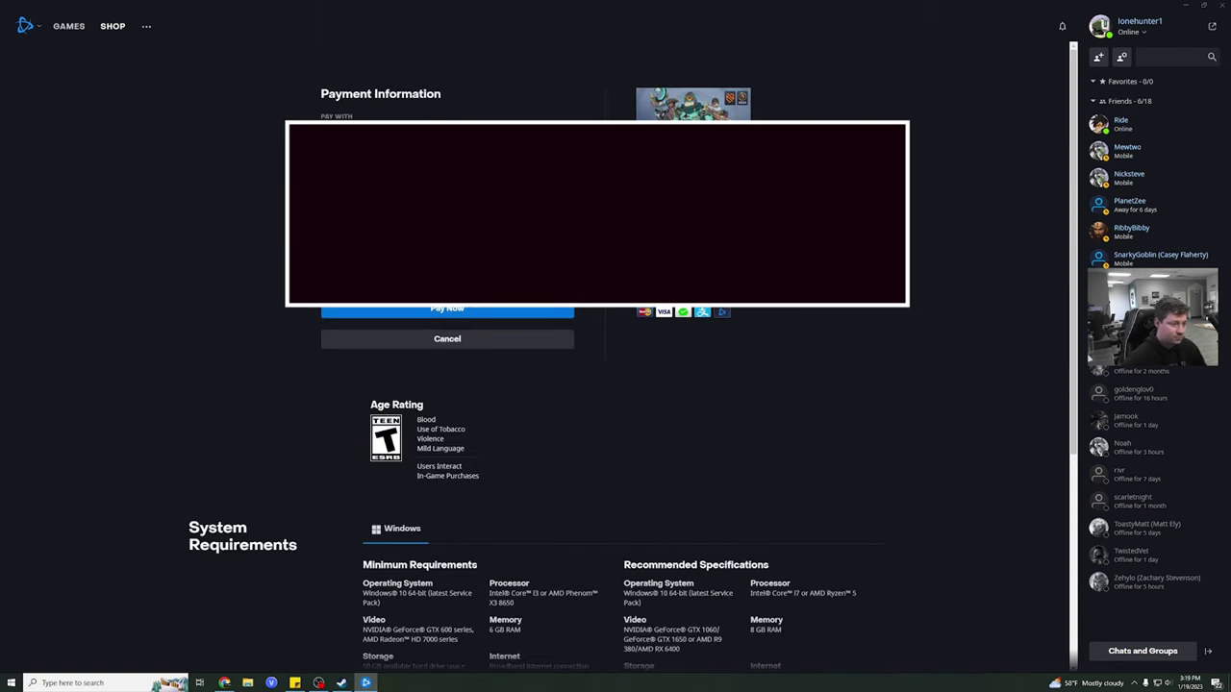
left_click(442, 340)
Show the games section of Battle.net and open the Overwatch page from the favorites.
left_click(69, 26)
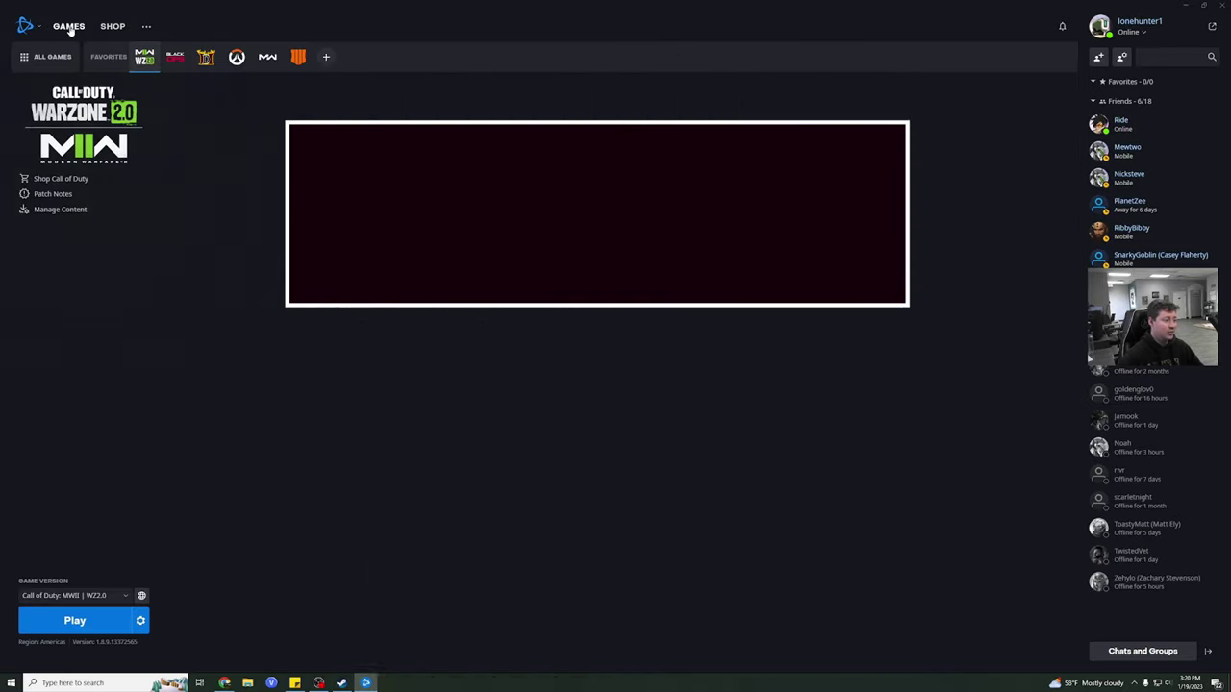
left_click(68, 26)
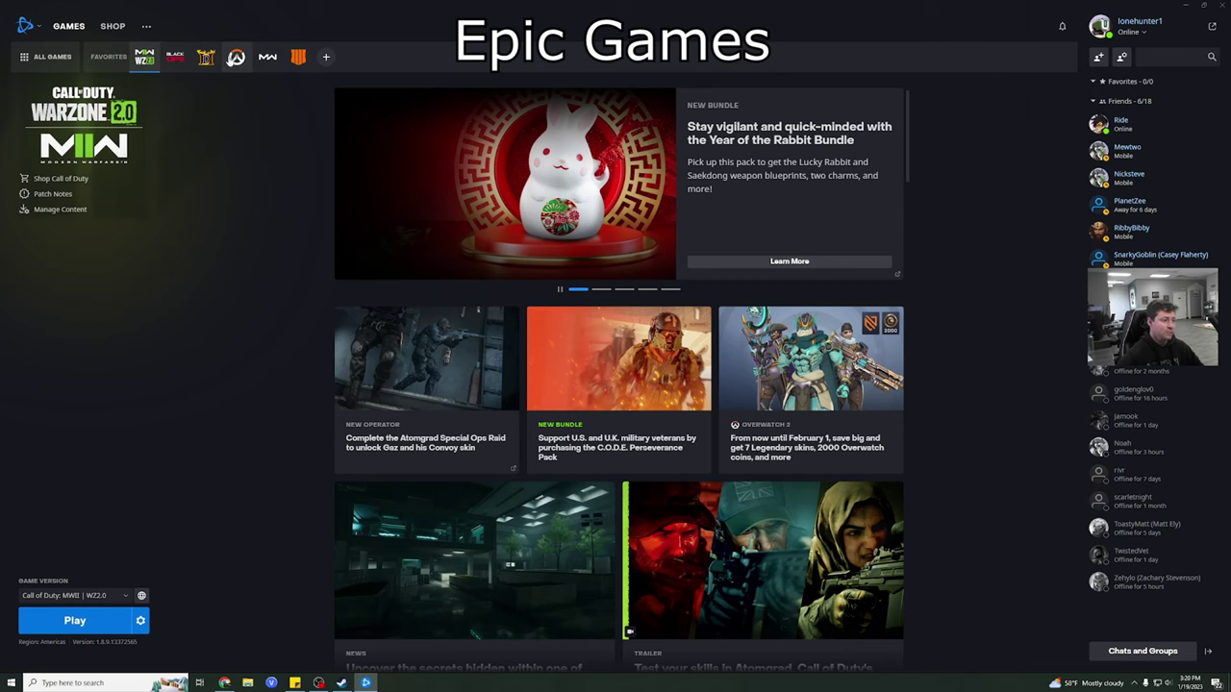
left_click(237, 57)
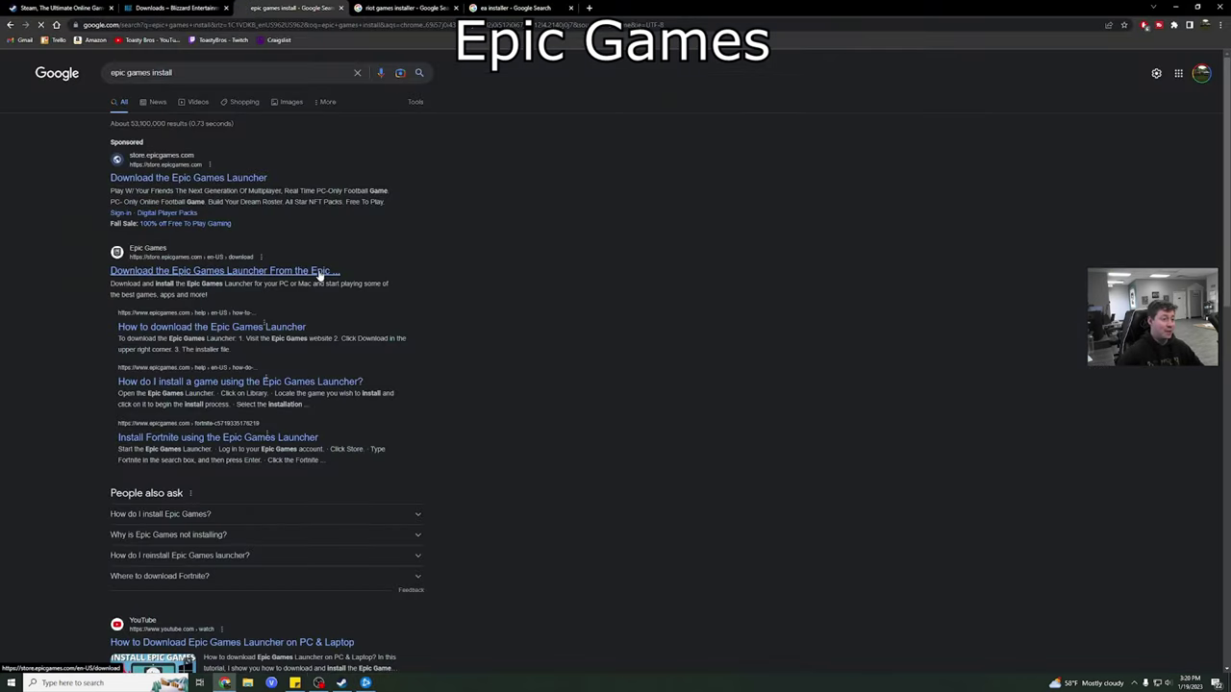
Download the Epic Games Launcher for Windows from the Epic Games Store site and install it in C:\Program Files (x86)\Epic Games\.
left_click(320, 275)
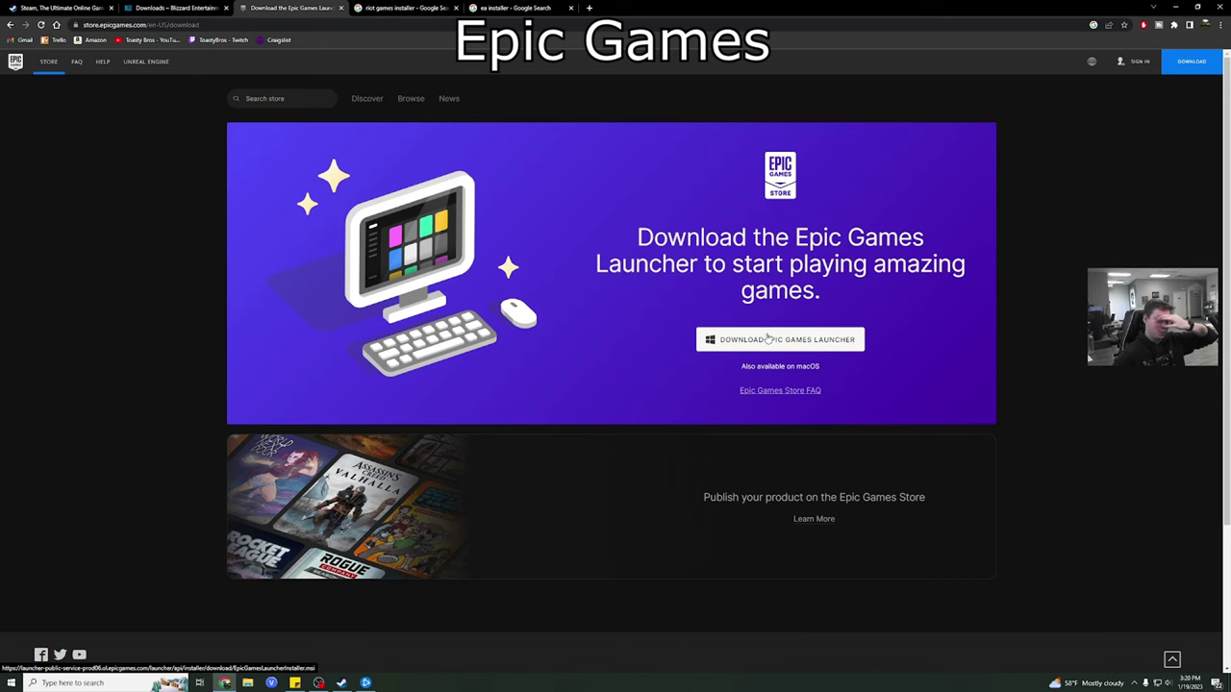
left_click(767, 337)
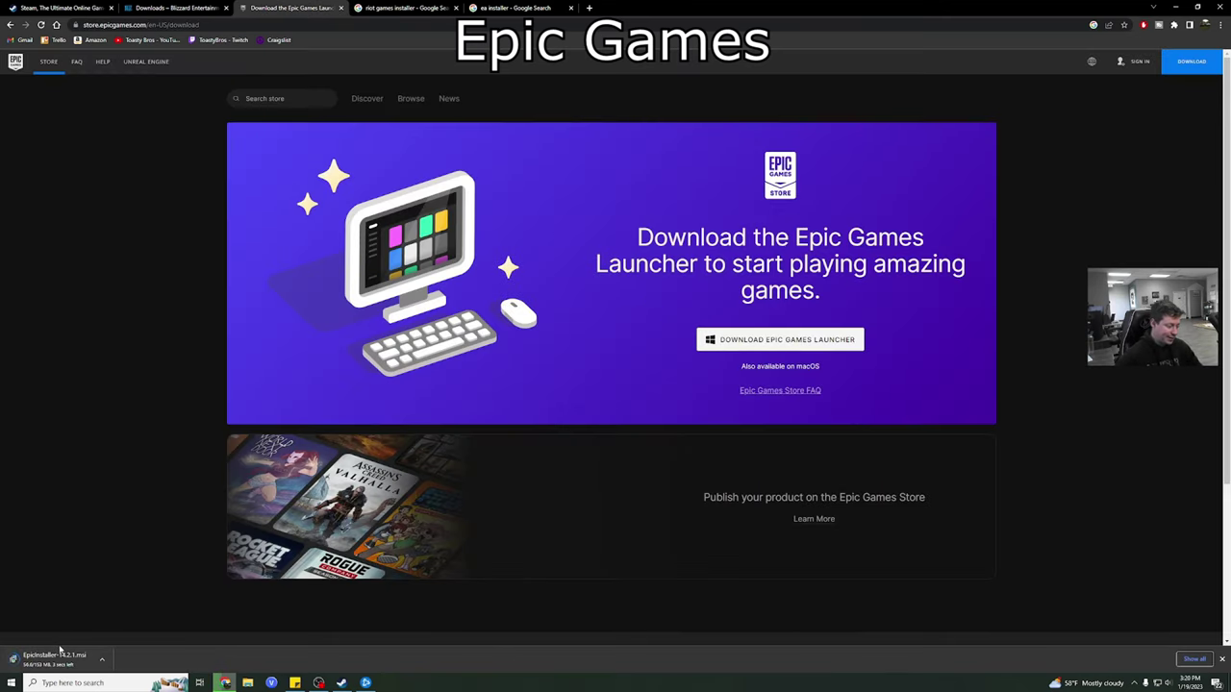
left_click(44, 664)
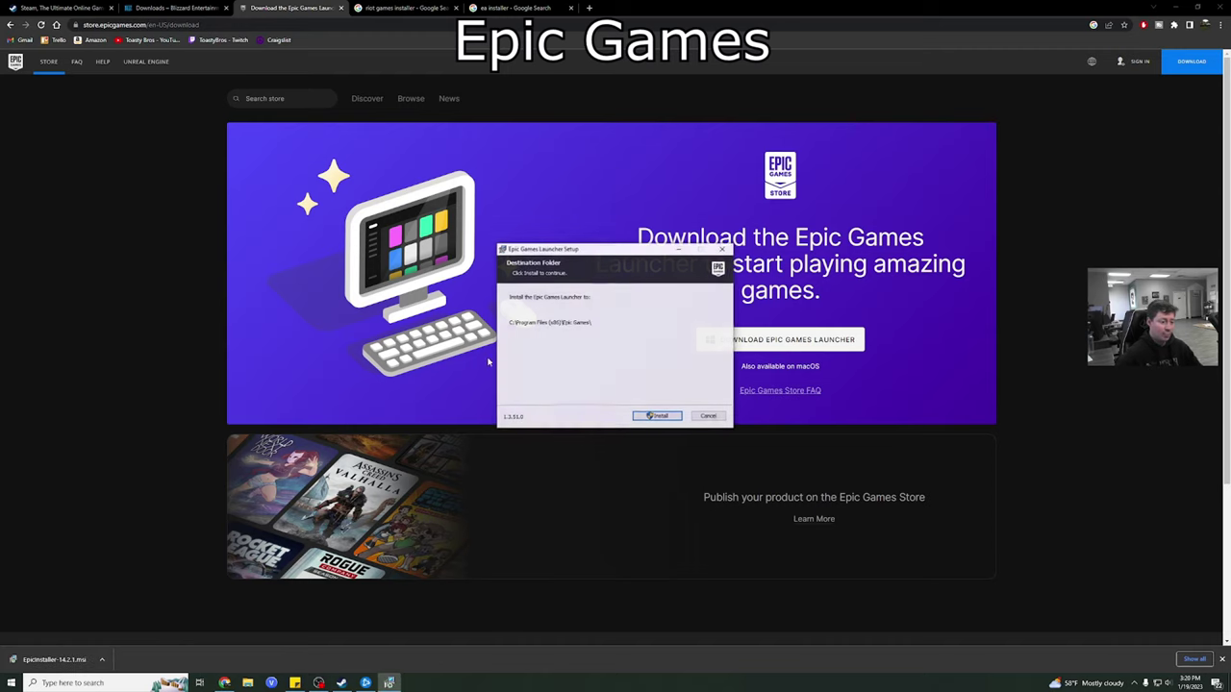
left_click(652, 417)
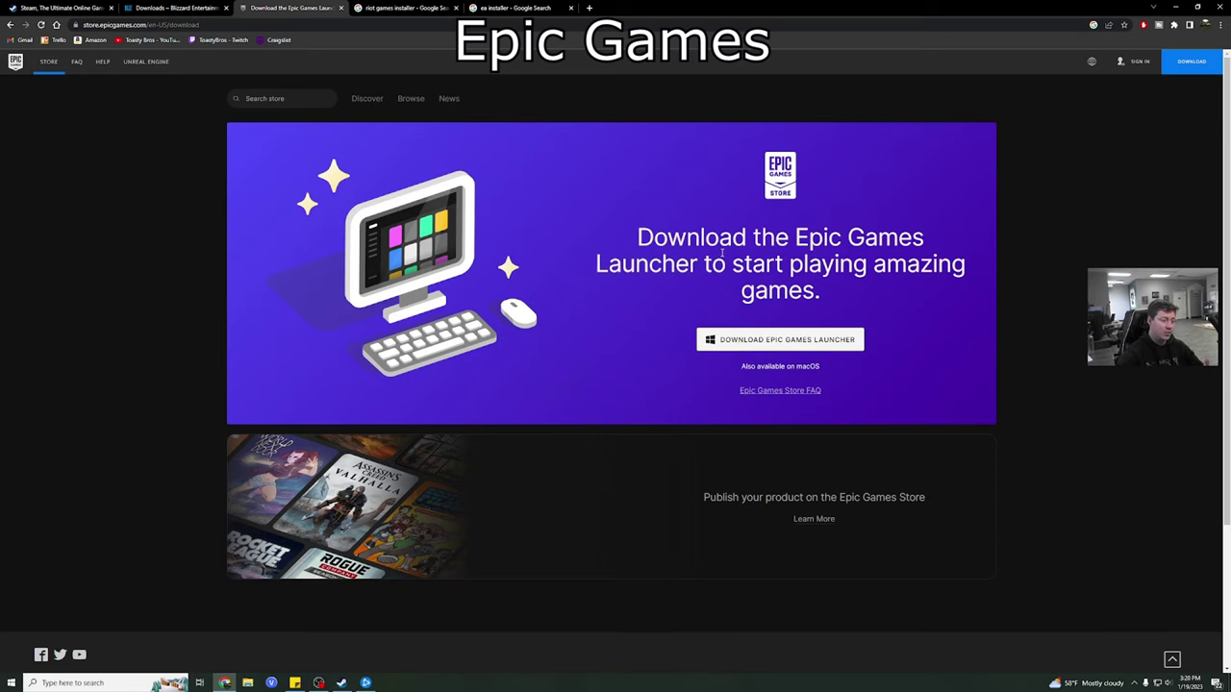
Minimize the browser, launch the Epic Games Launcher from its desktop shortcut and open its library.
left_click(1178, 7)
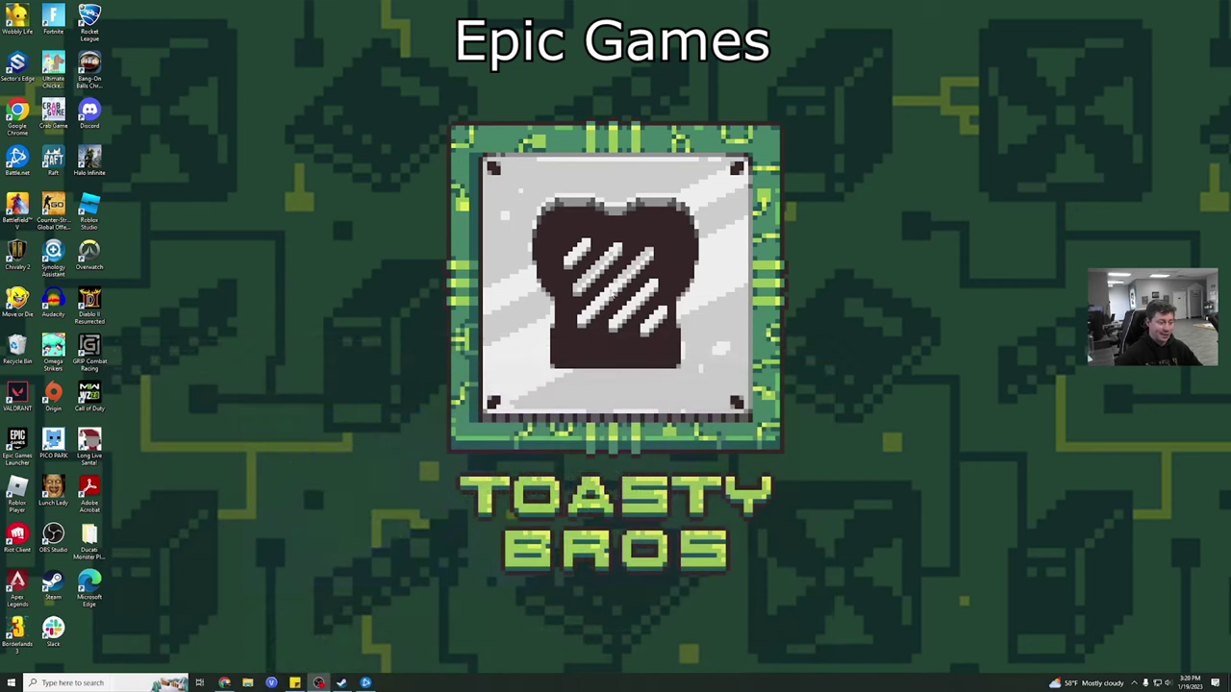
double_click(17, 447)
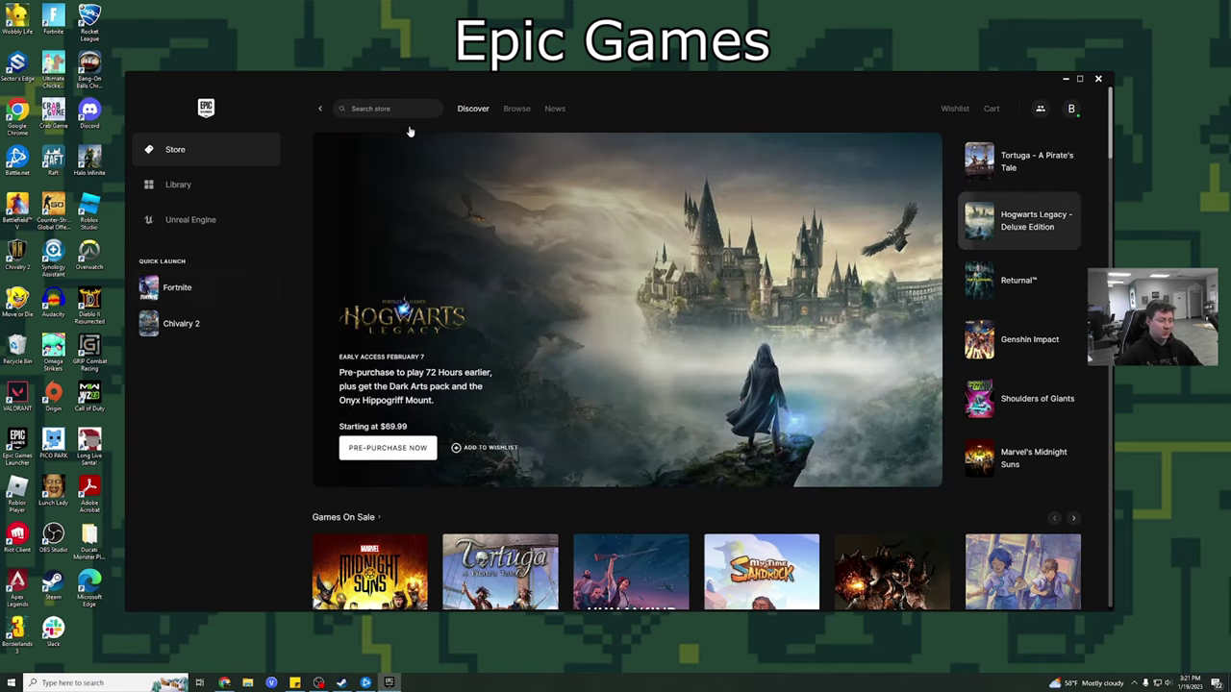
left_click(195, 189)
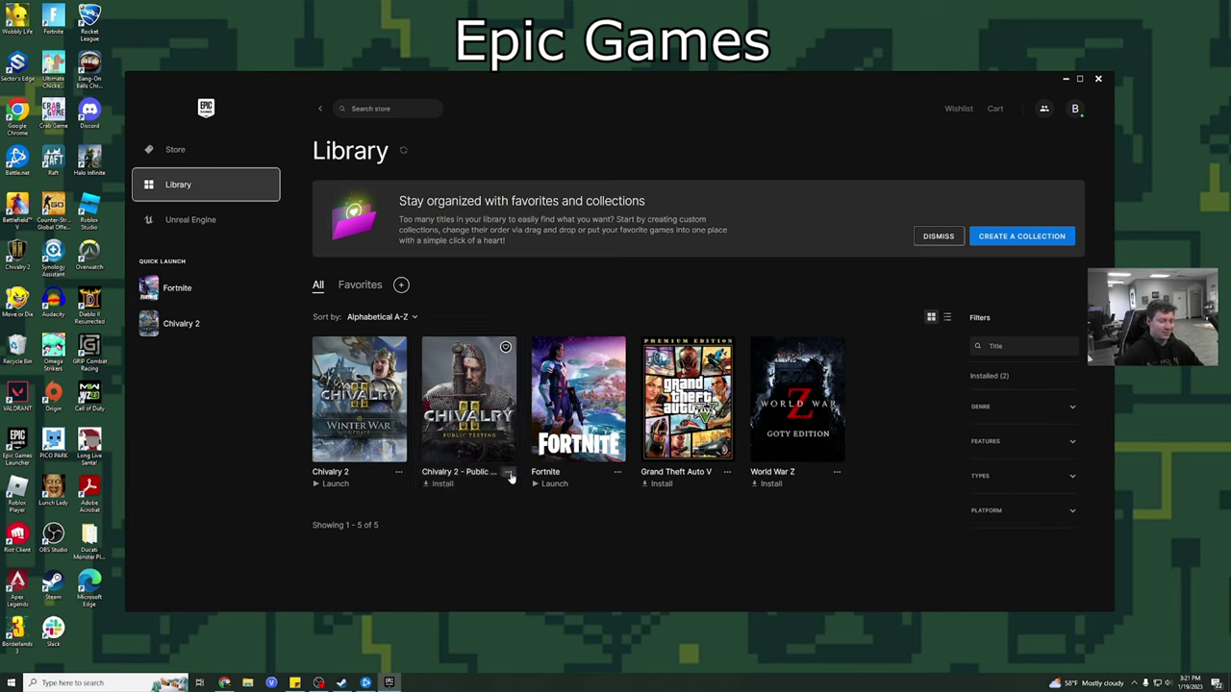
Show the install location options for Chivalry 2 - Public Testing, browse for a different folder and cancel the installation.
left_click(440, 487)
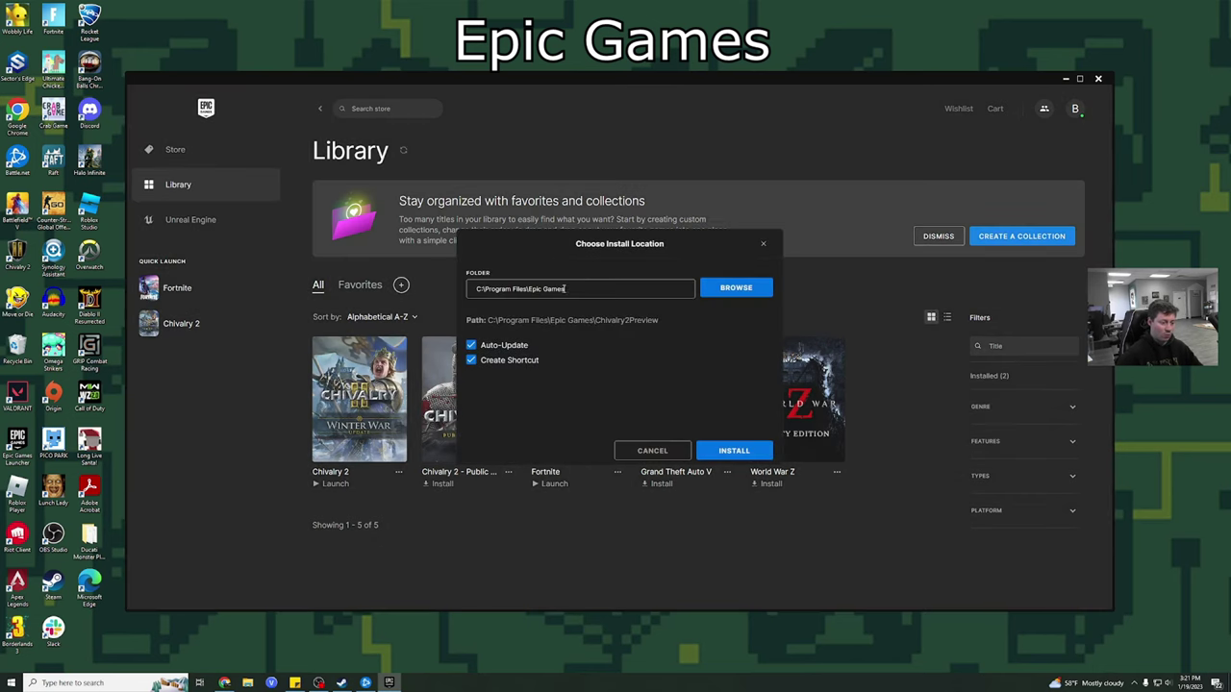
left_click(736, 287)
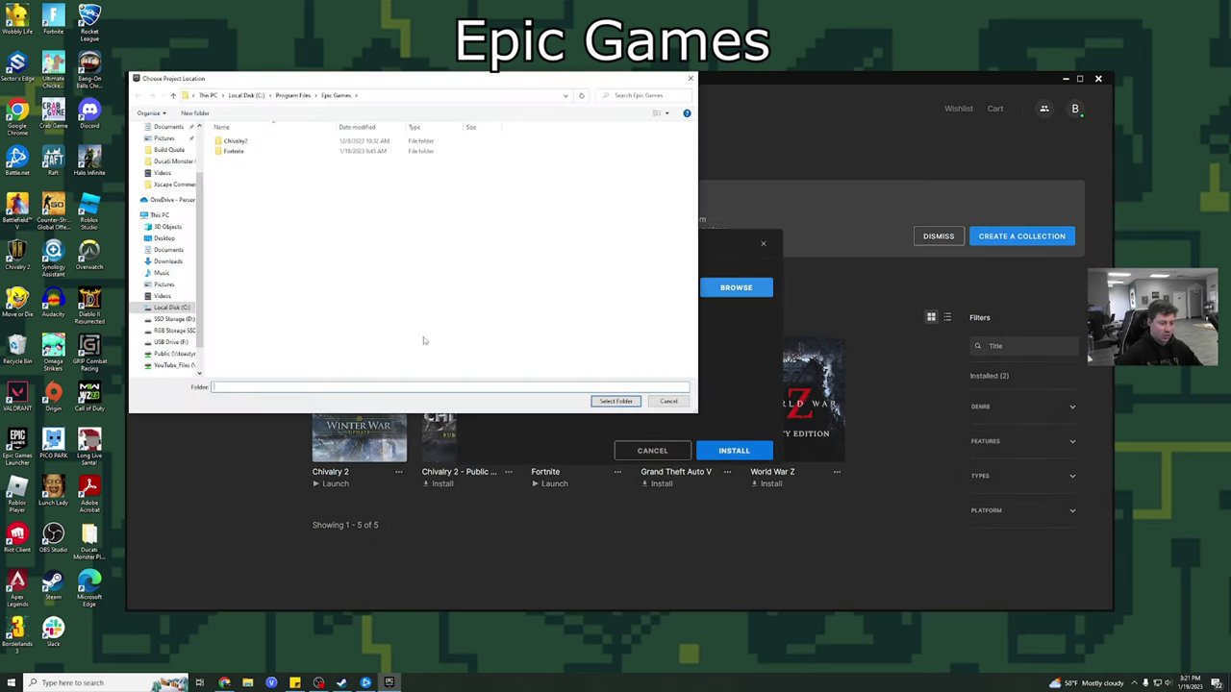
key("Escape")
key("Escape")
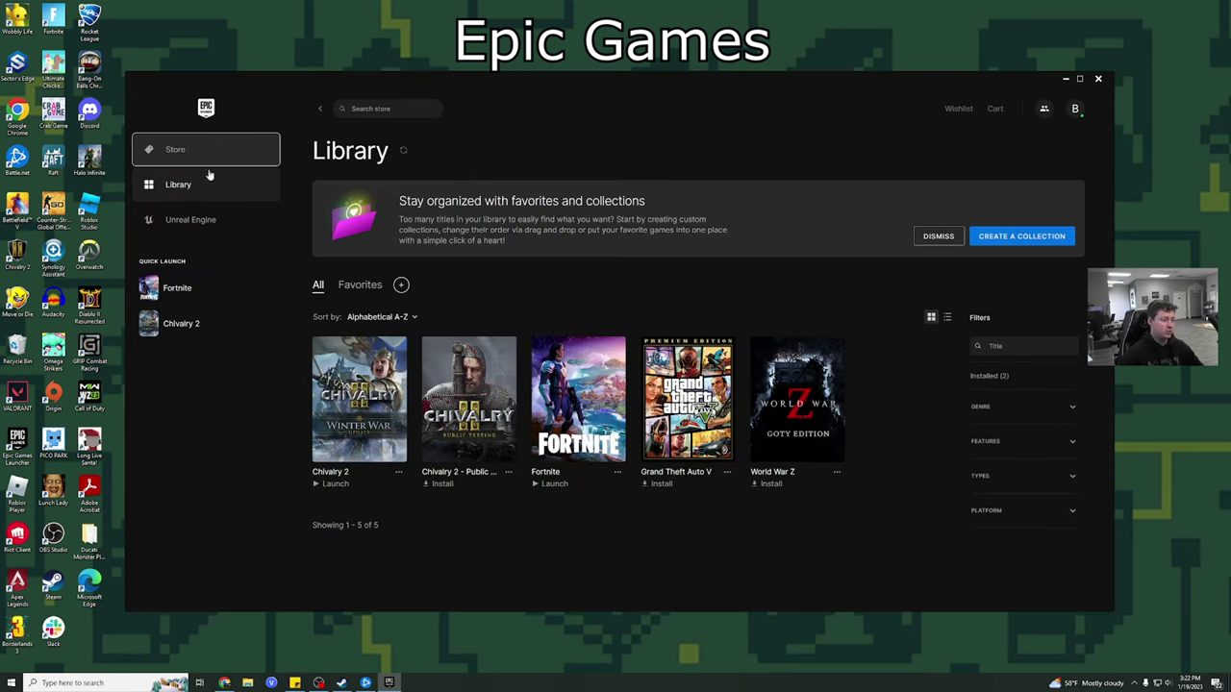
Open the Epic Games store and examine the games on sale and the featured titles below them.
left_click(189, 154)
scroll(420, 336, "down", 5)
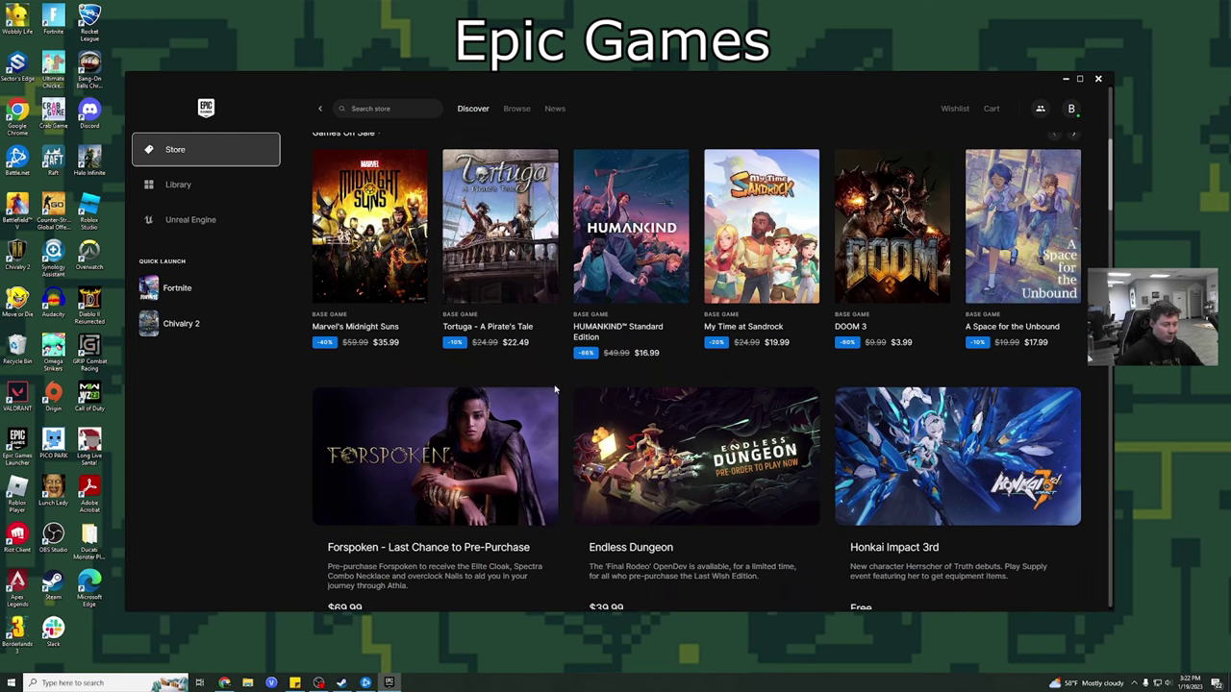
scroll(865, 317, "down", 1)
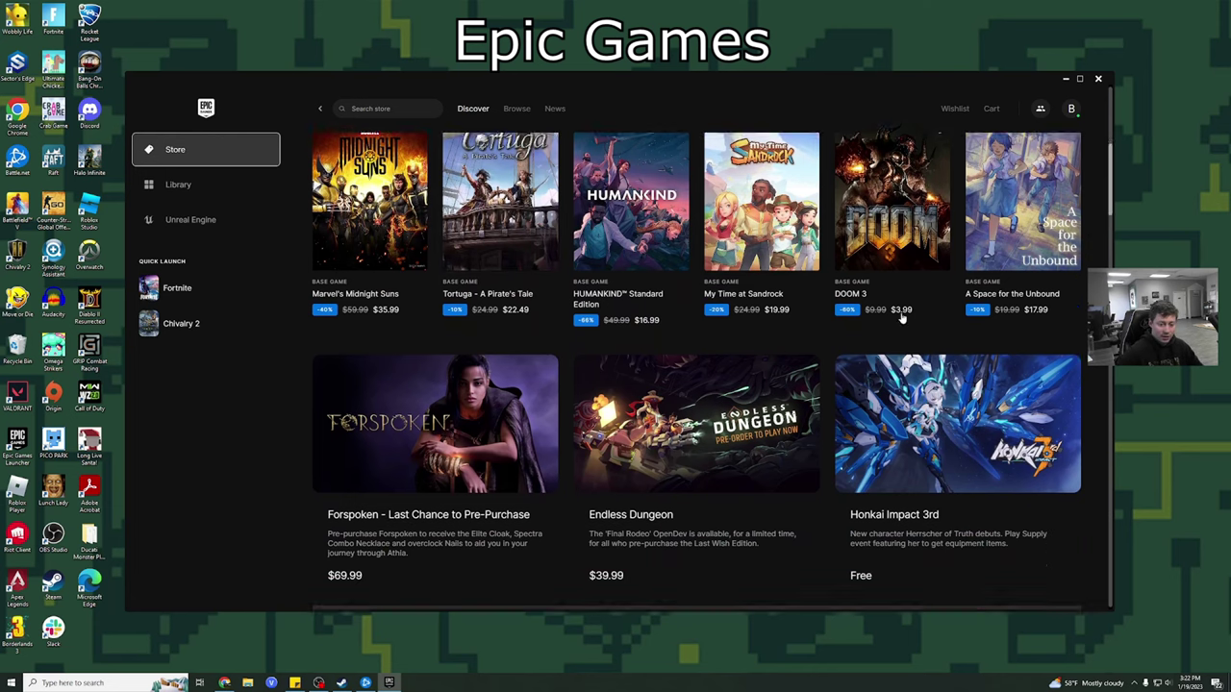
Examine the free games and top-seller lists on the store's front page, view the browse page and return to Discover.
scroll(902, 317, "down", 1)
scroll(722, 313, "up", 4)
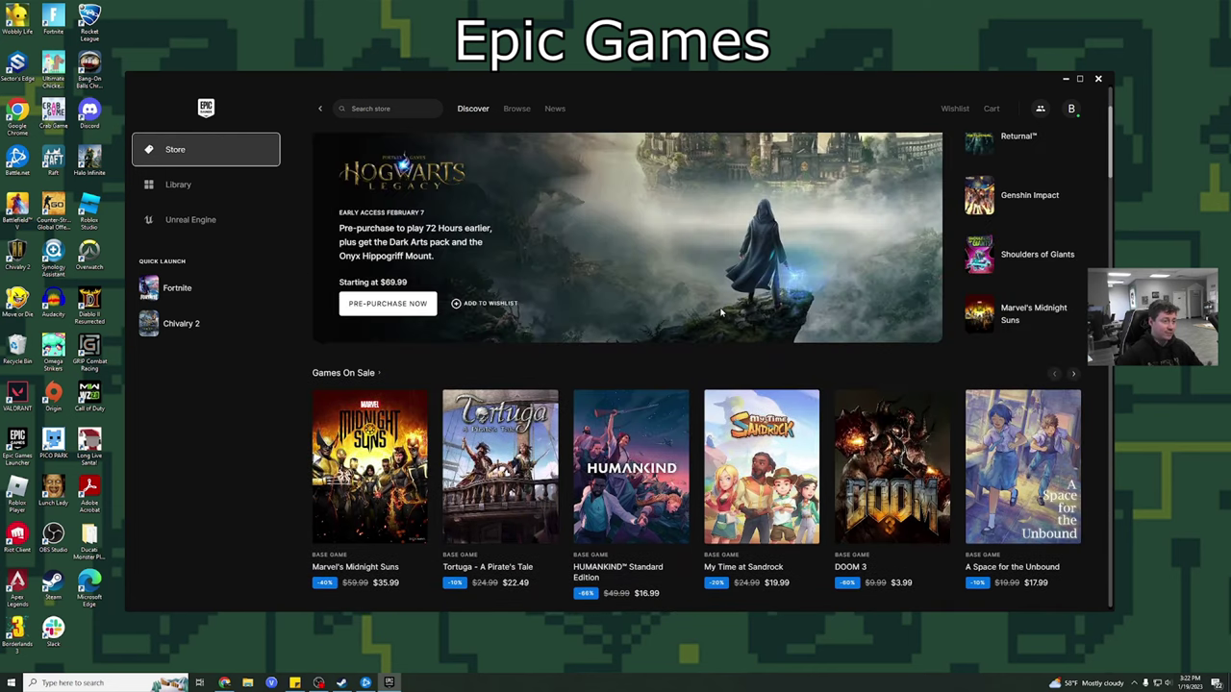
scroll(721, 312, "down", 8)
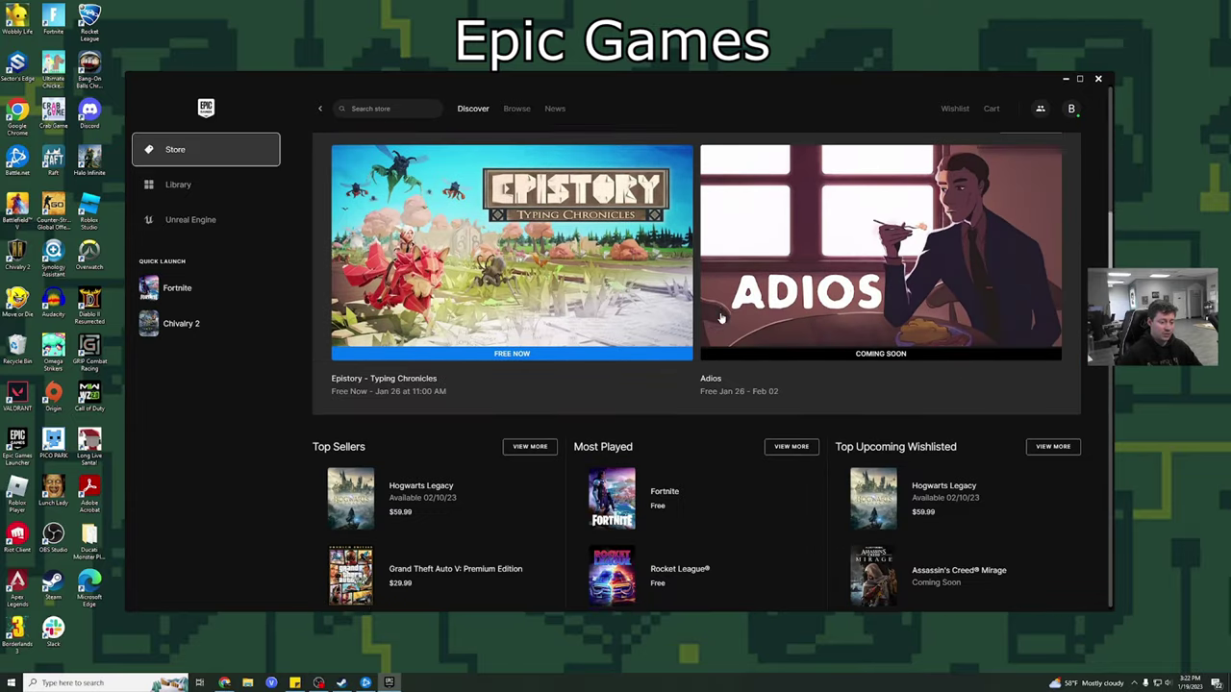
scroll(722, 317, "down", 2)
scroll(690, 376, "up", 2)
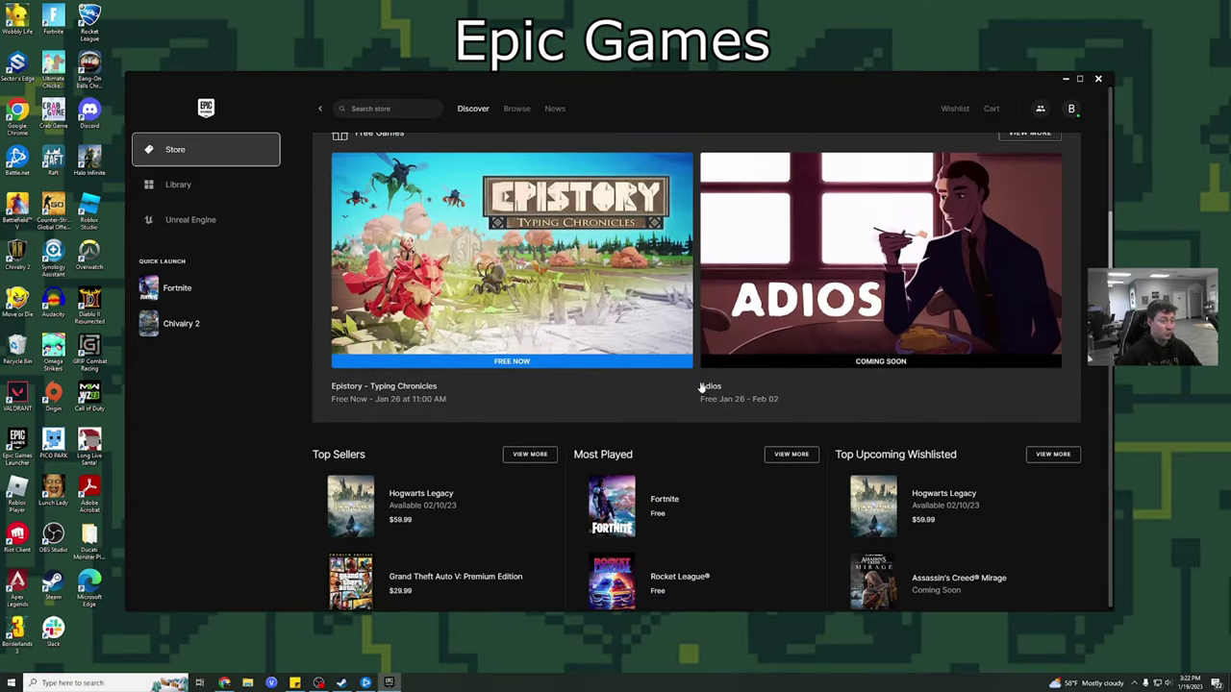
scroll(703, 390, "up", 7)
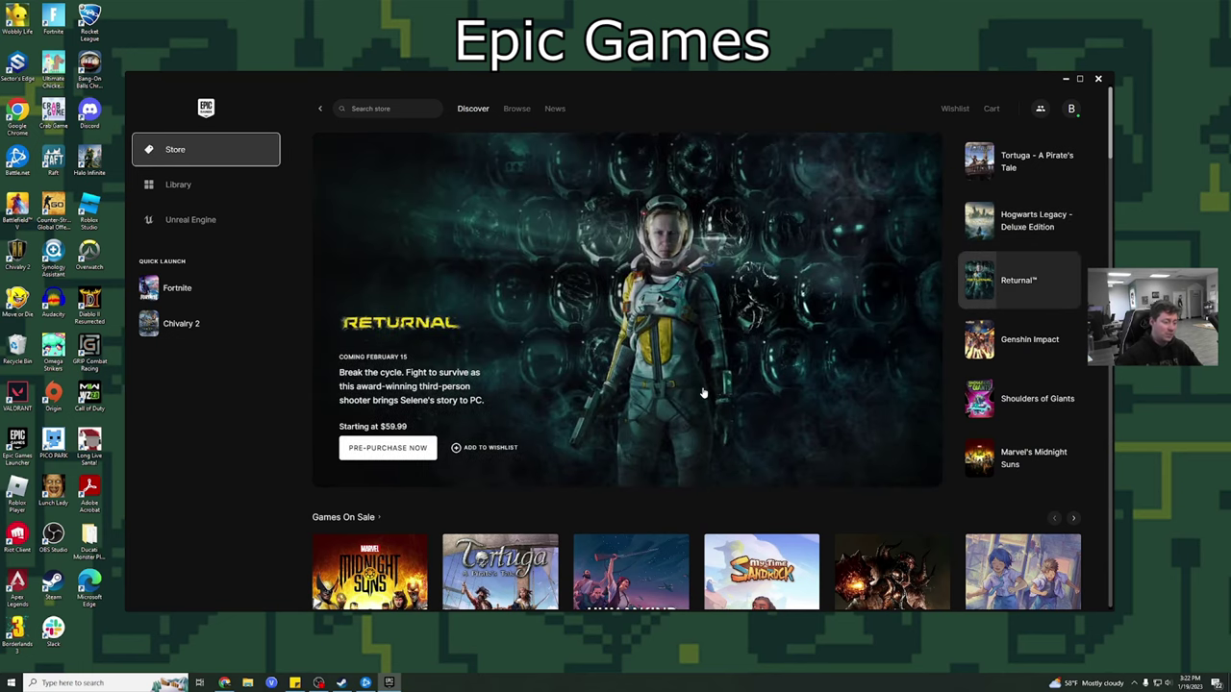
left_click(519, 108)
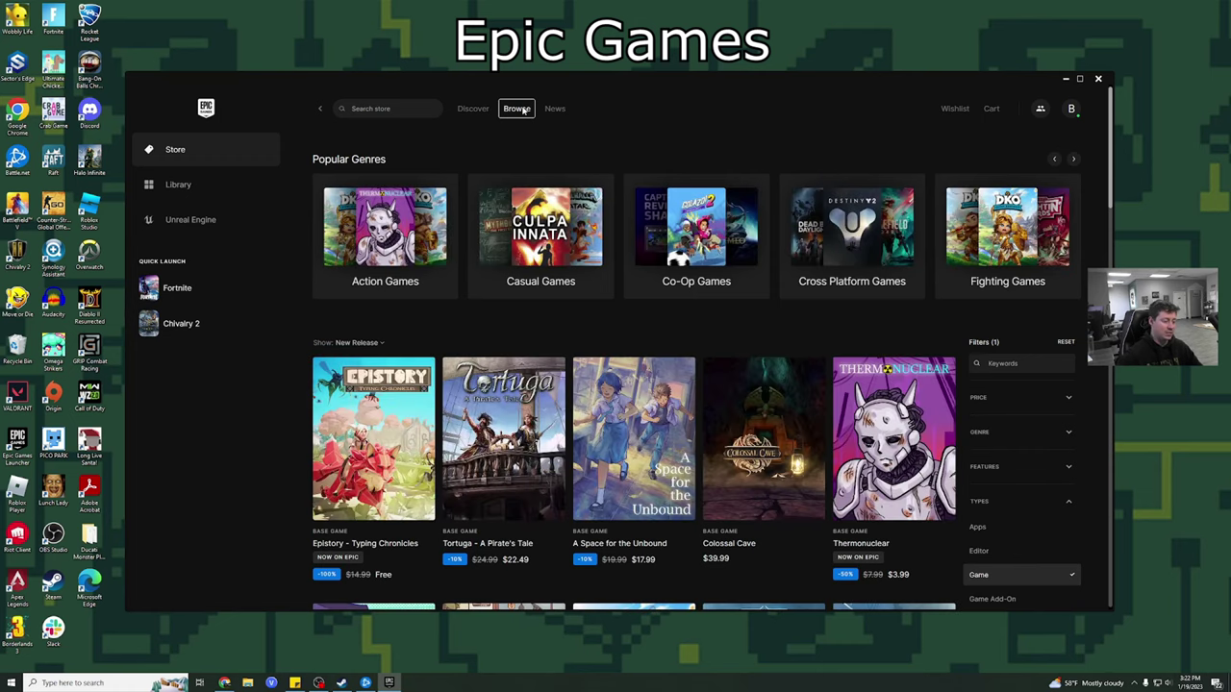
left_click(472, 109)
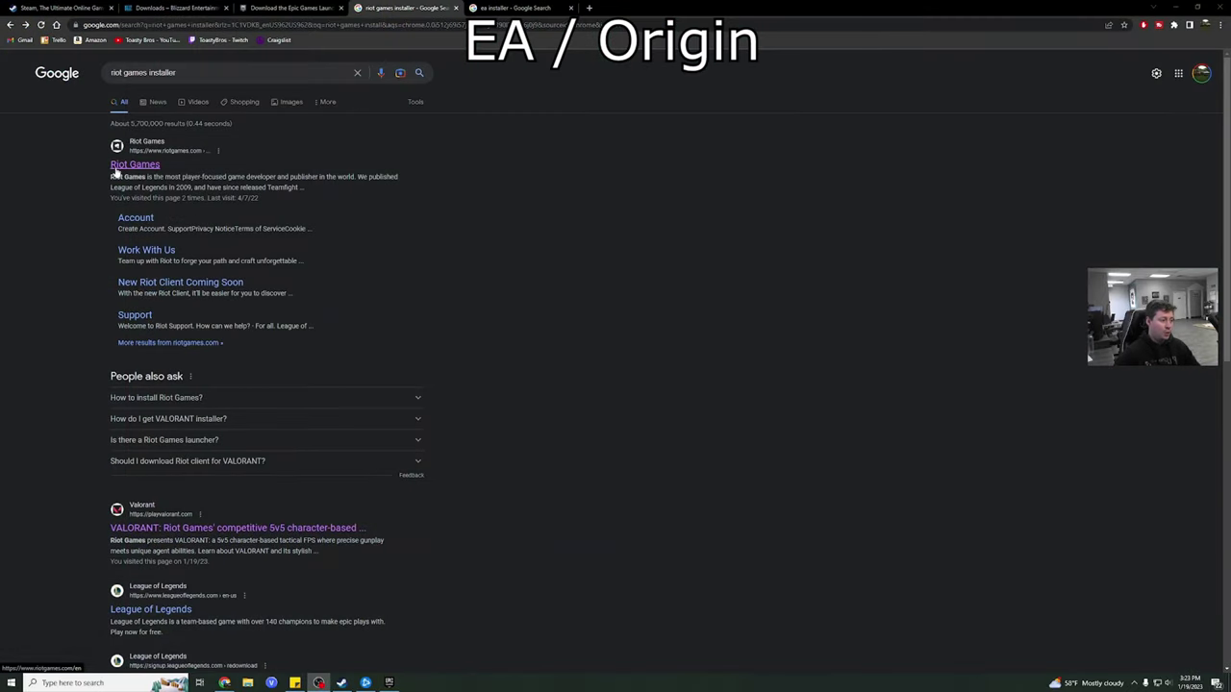
Open the Riot Games website from the search results and sign in with a Google account.
left_click(117, 169)
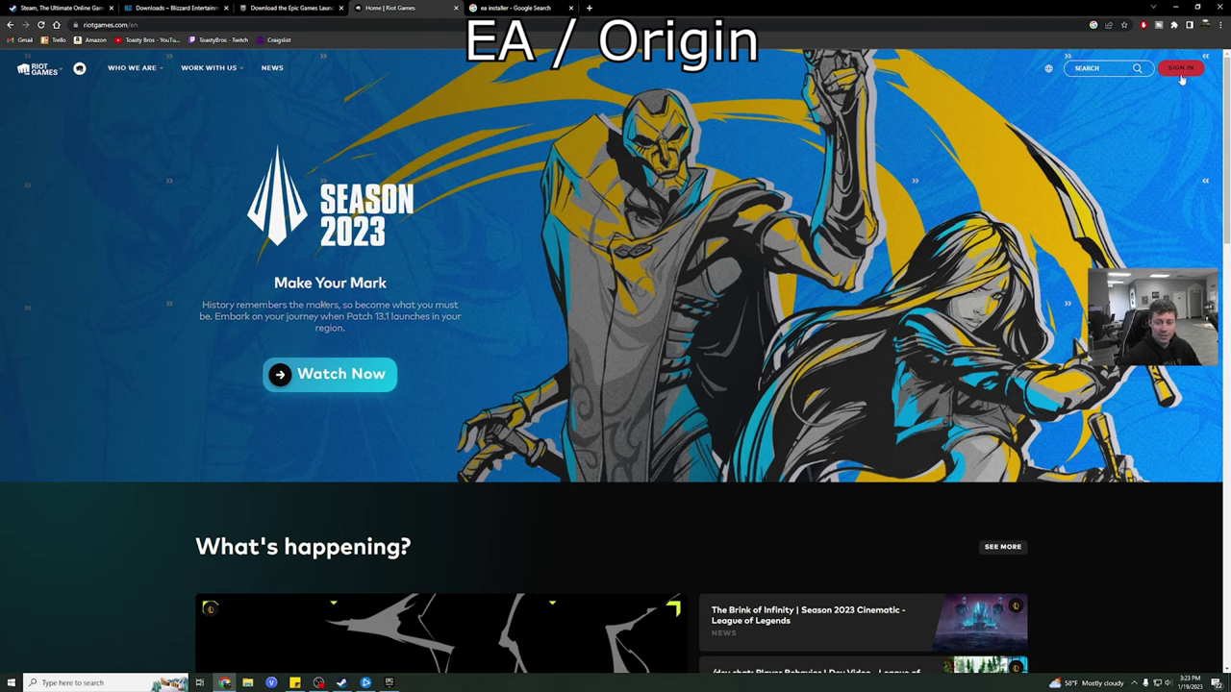
left_click(1181, 69)
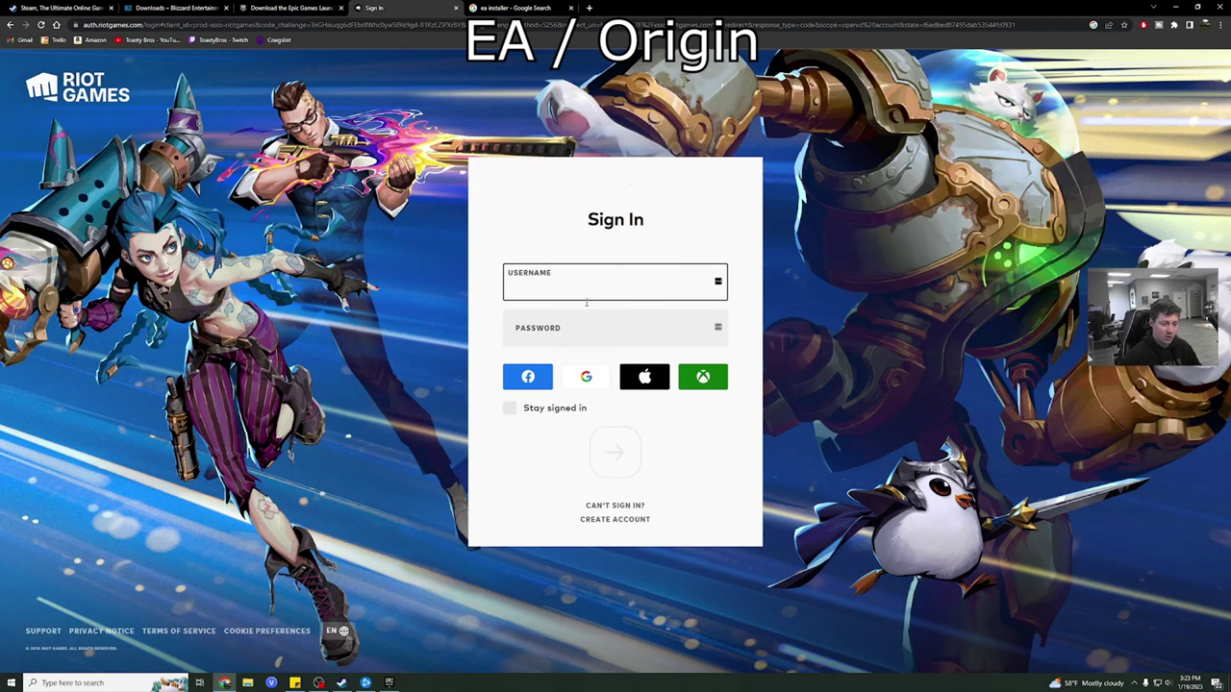
left_click(586, 376)
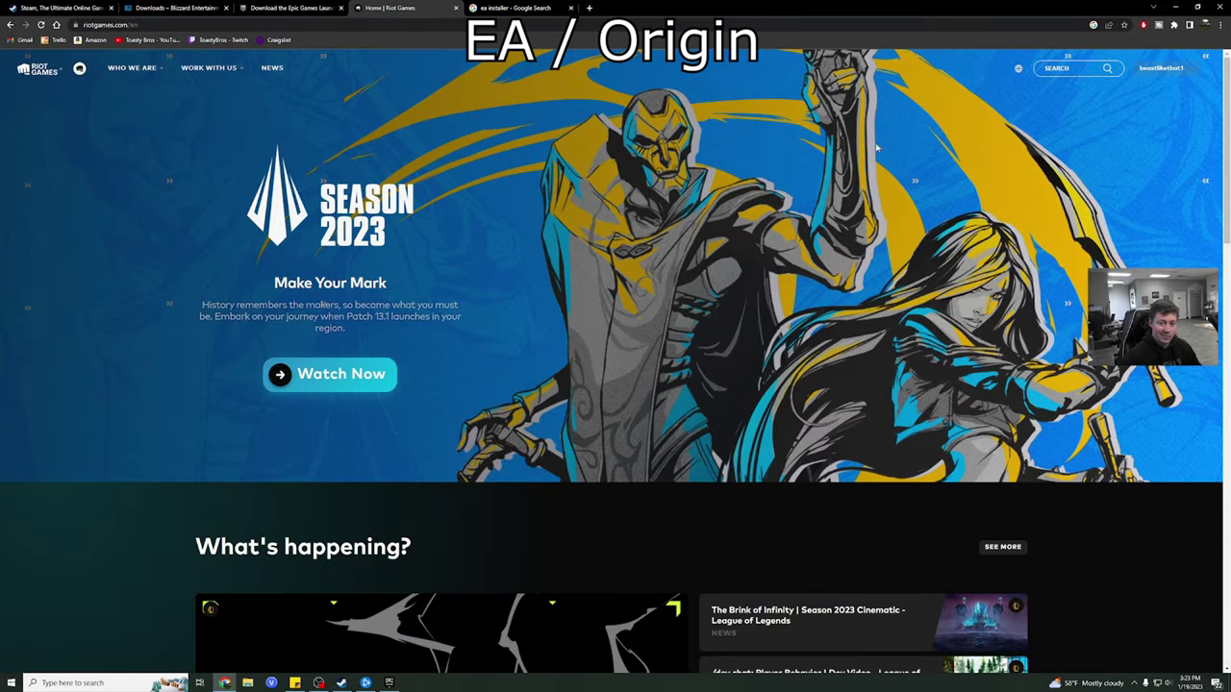
mouse_move(1124, 70)
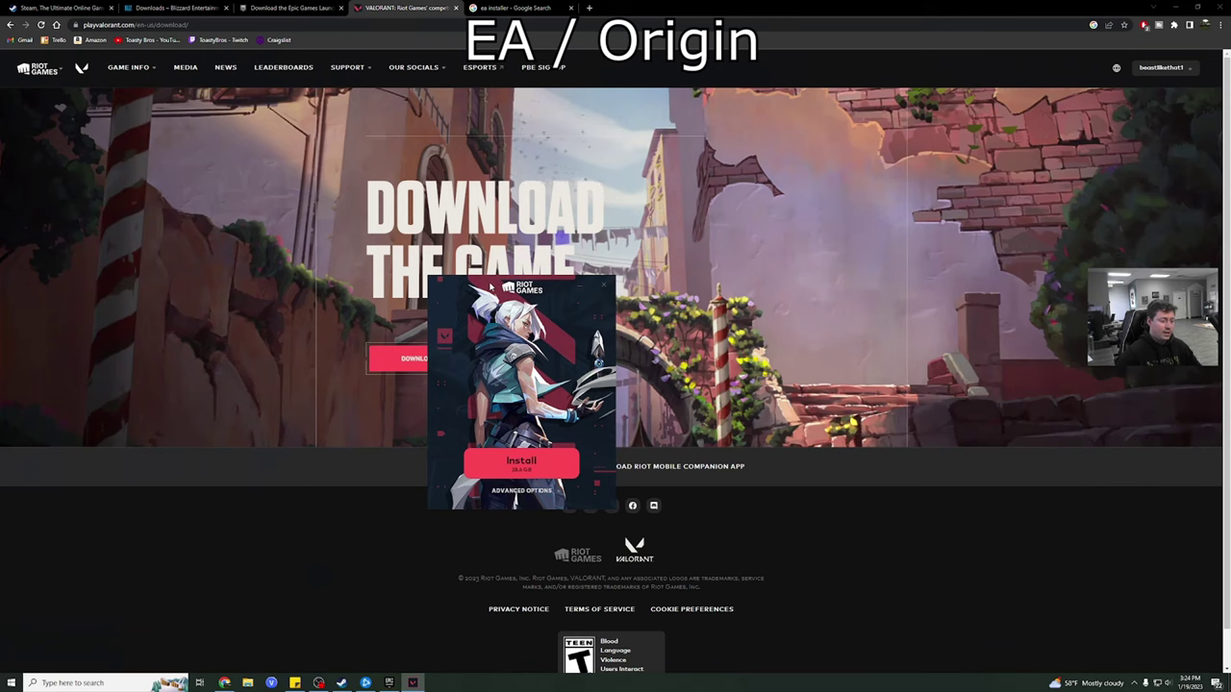
Exit the Vanguard anti-cheat program running in the Windows system tray.
mouse_move(1179, 75)
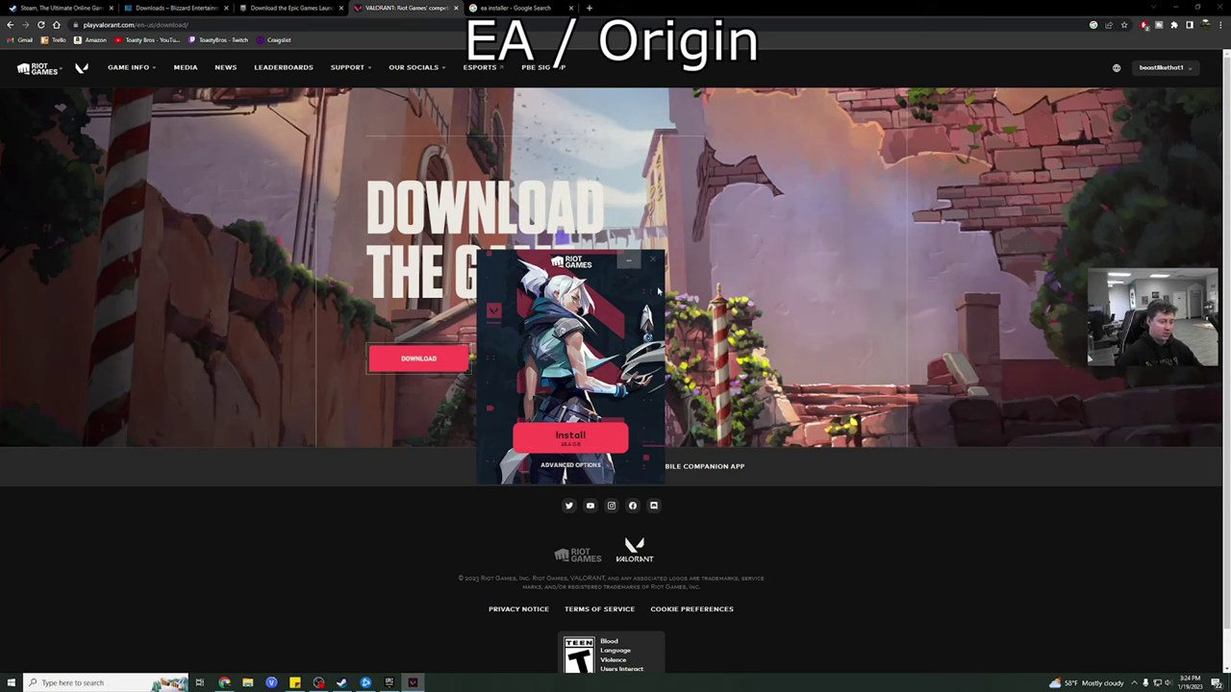
left_click(1134, 683)
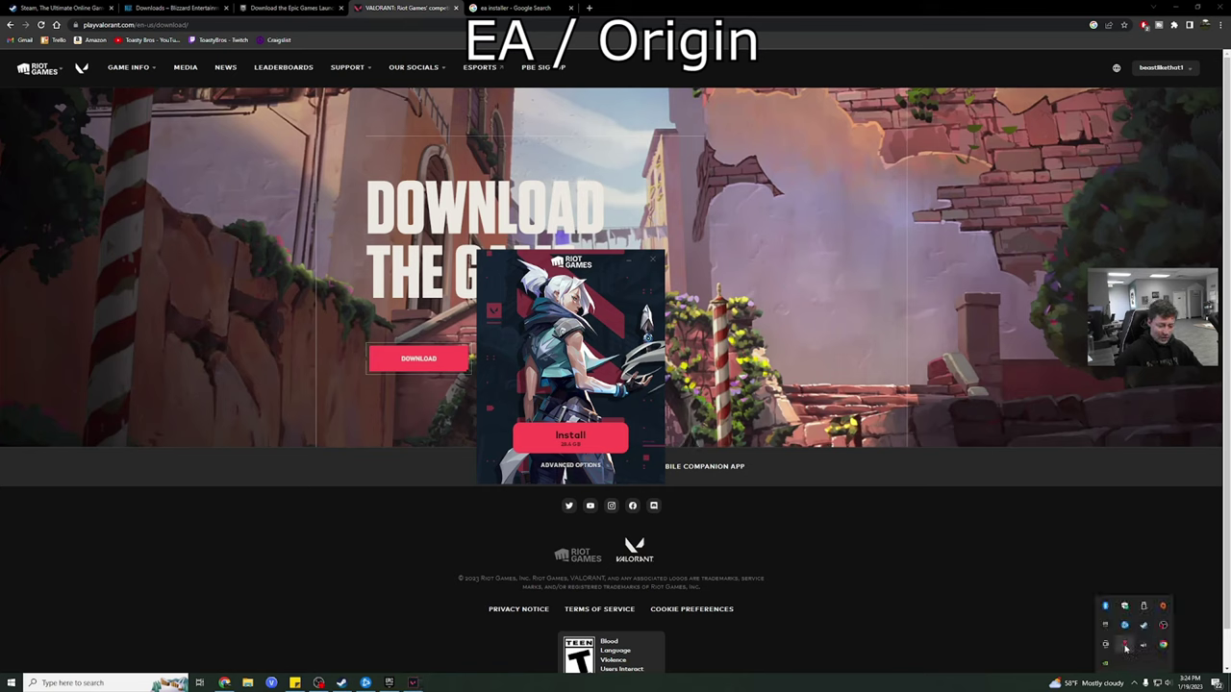
right_click(1126, 650)
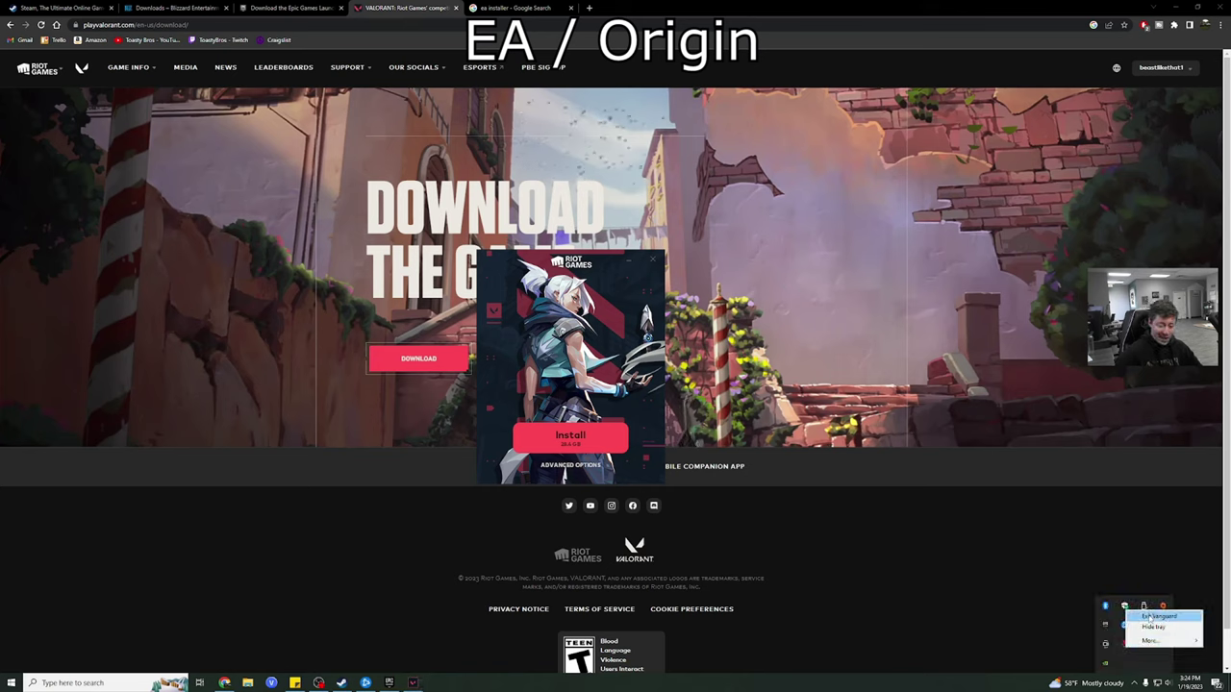
left_click(1155, 616)
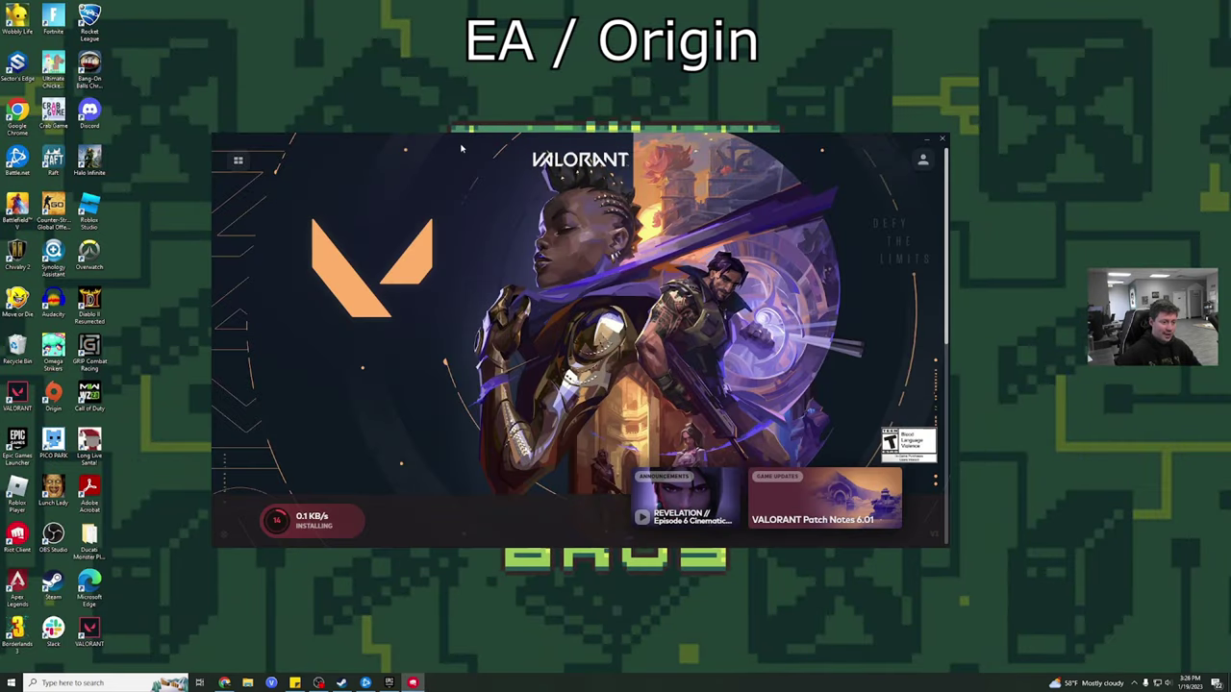
Open the Riot Client's games overview and examine My Games, All Games and the Special Events section.
left_click_drag(462, 149, 498, 164)
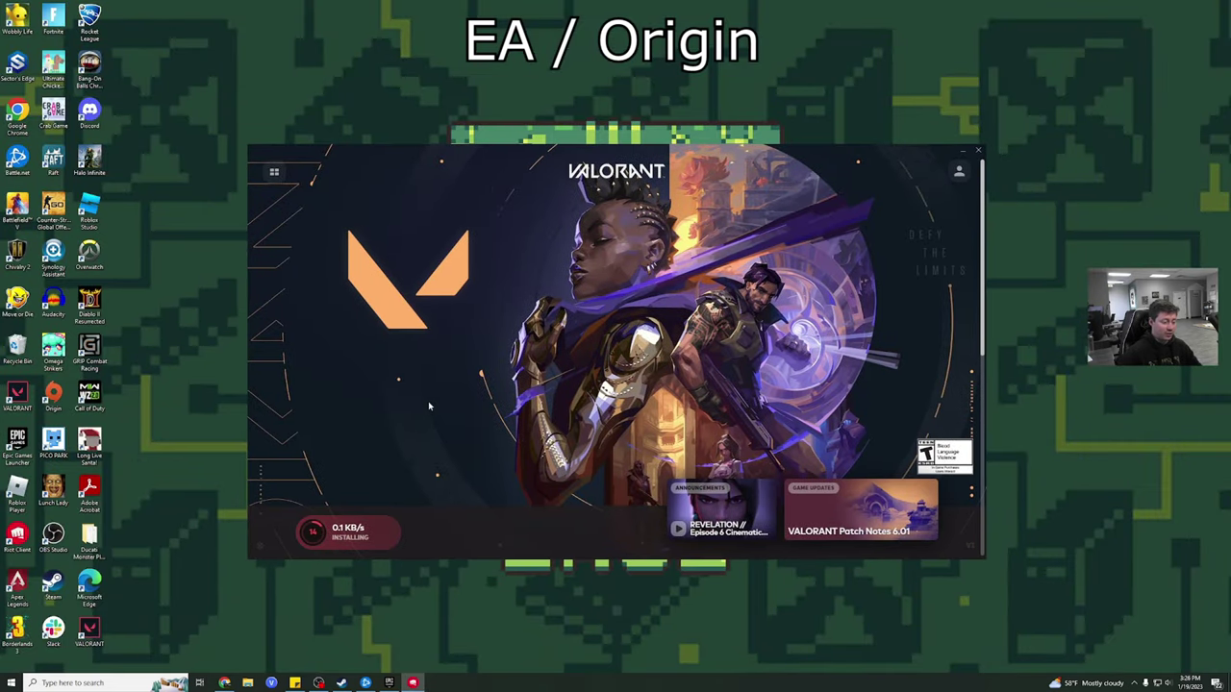
left_click(274, 173)
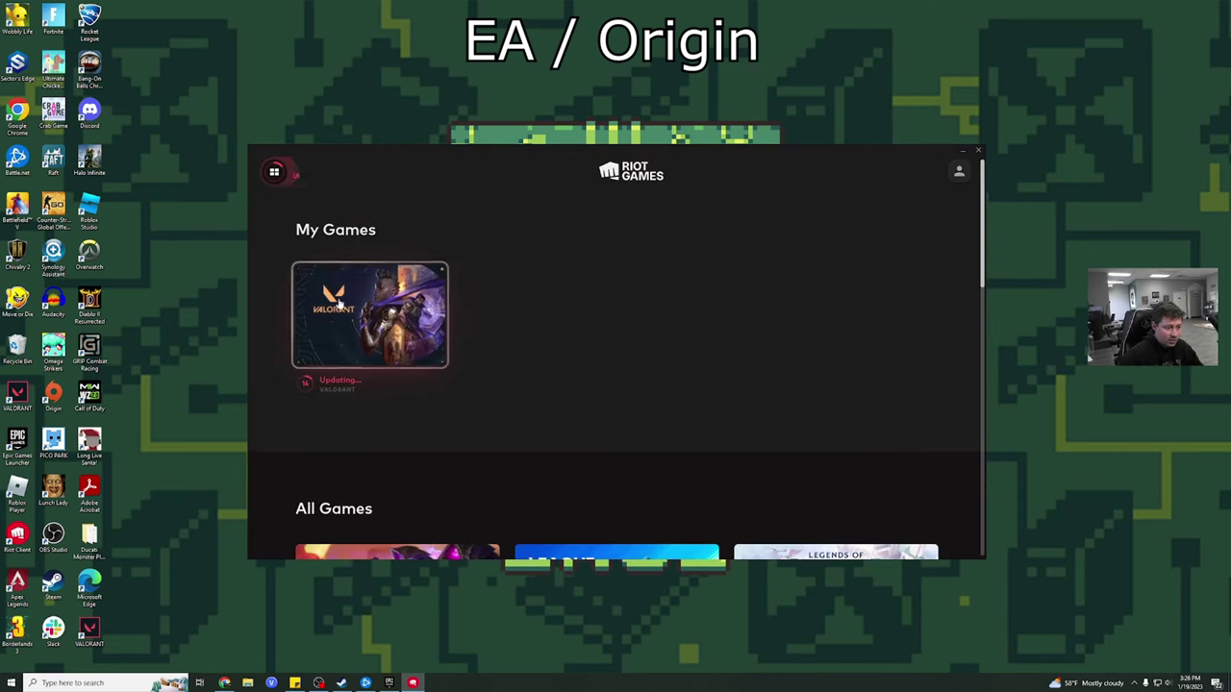
scroll(476, 327, "down", 2)
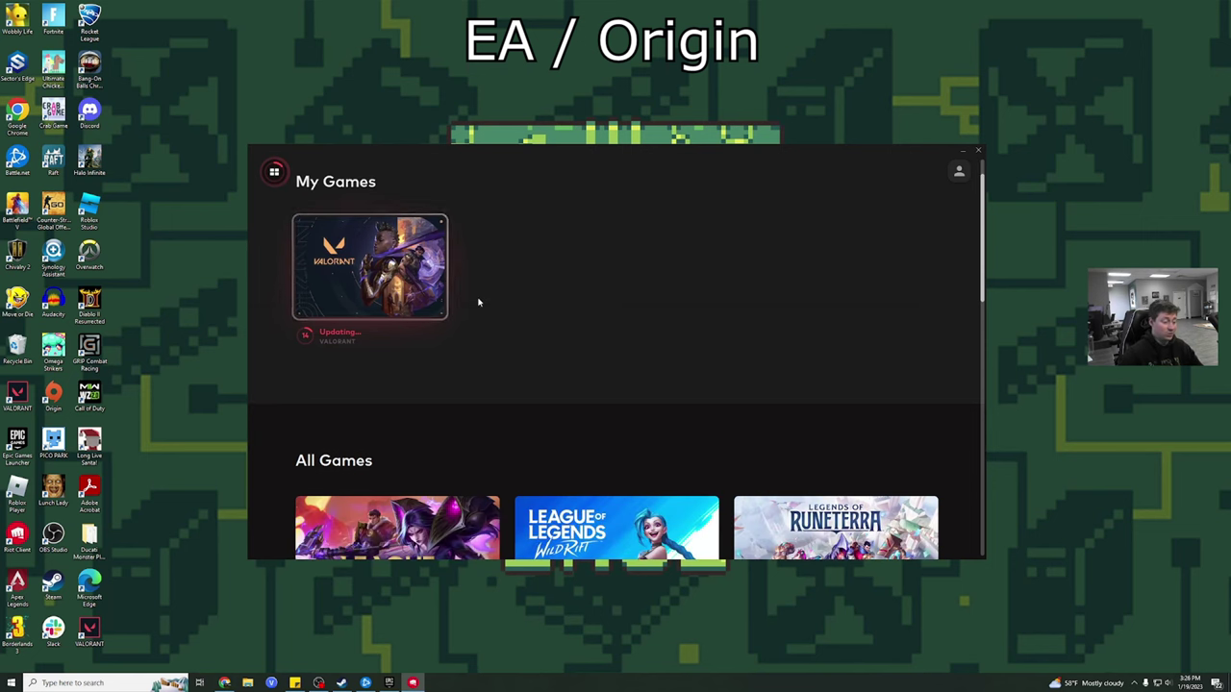
scroll(483, 309, "down", 1)
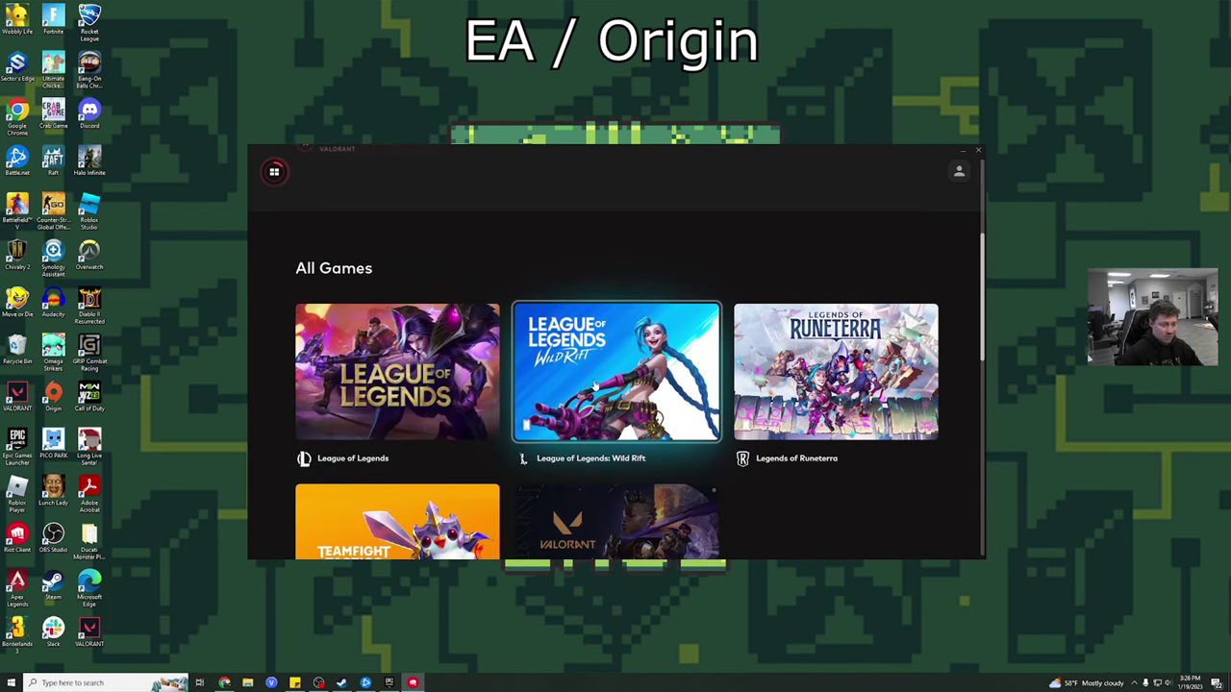
scroll(674, 385, "down", 1)
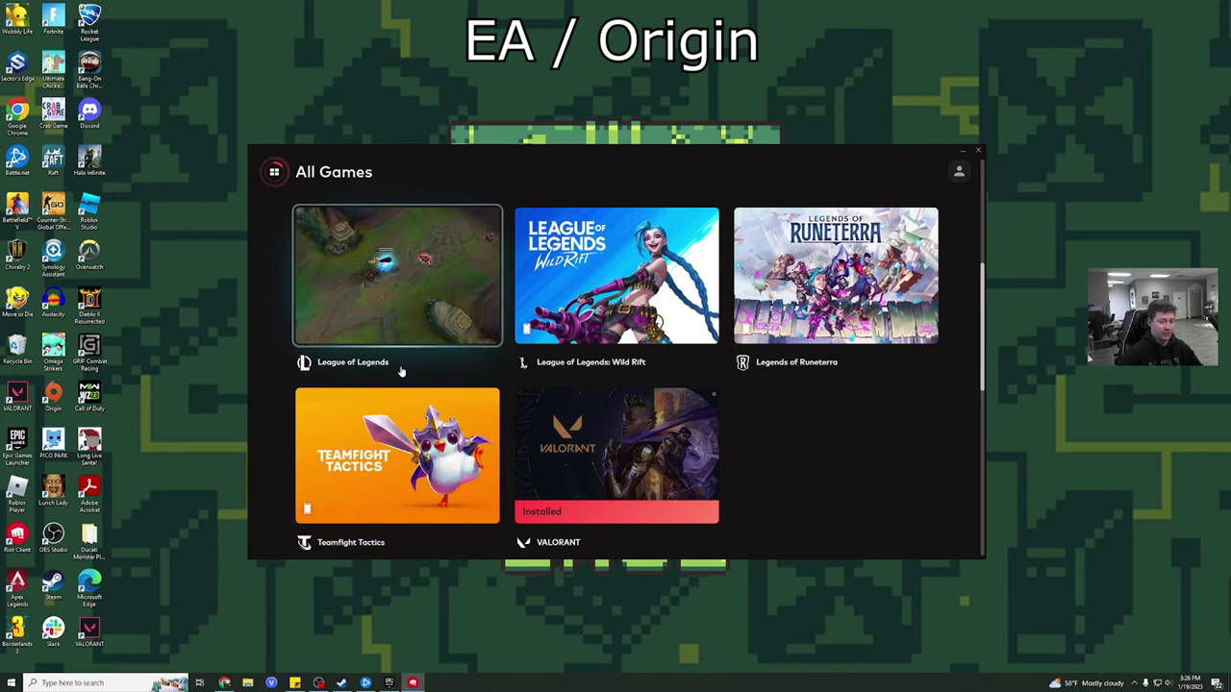
scroll(698, 453, "down", 5)
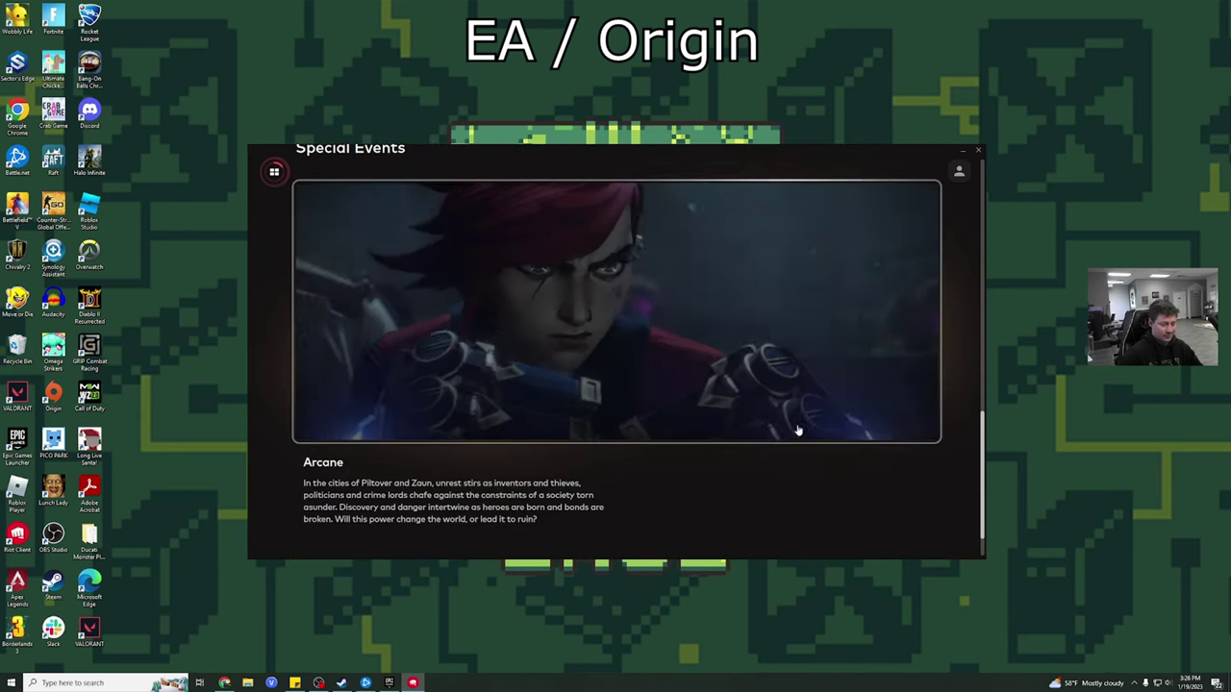
scroll(823, 454, "up", 2)
scroll(824, 452, "up", 5)
scroll(811, 440, "down", 3)
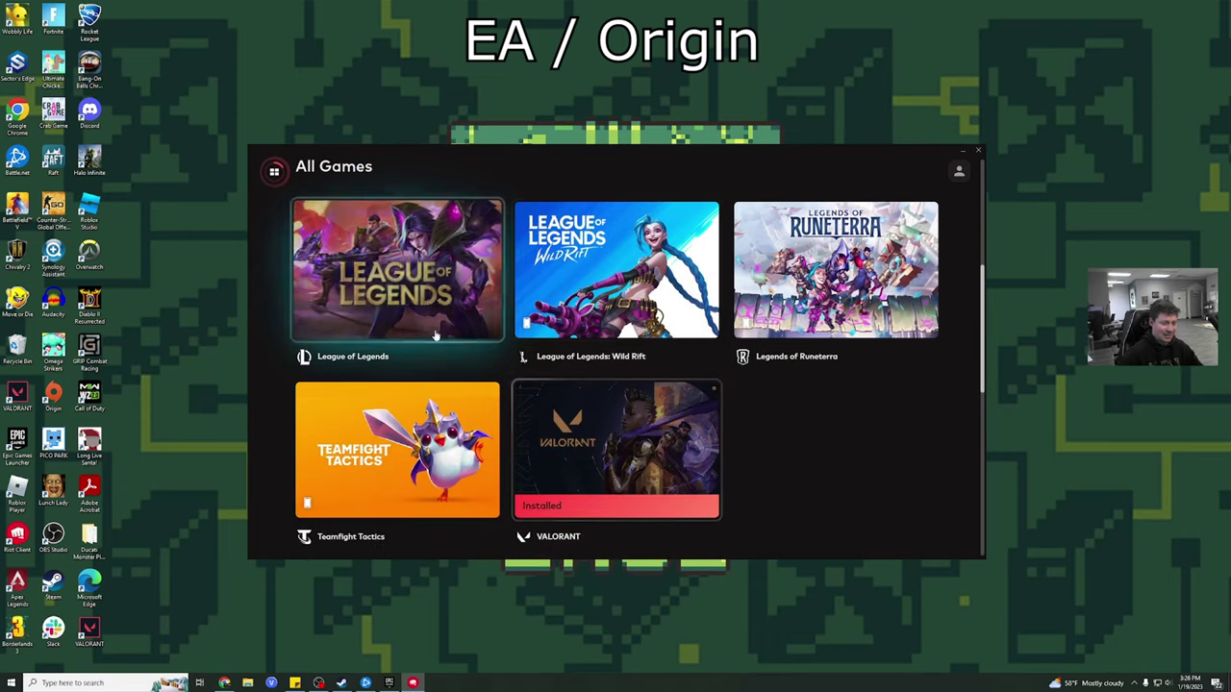
scroll(808, 462, "up", 4)
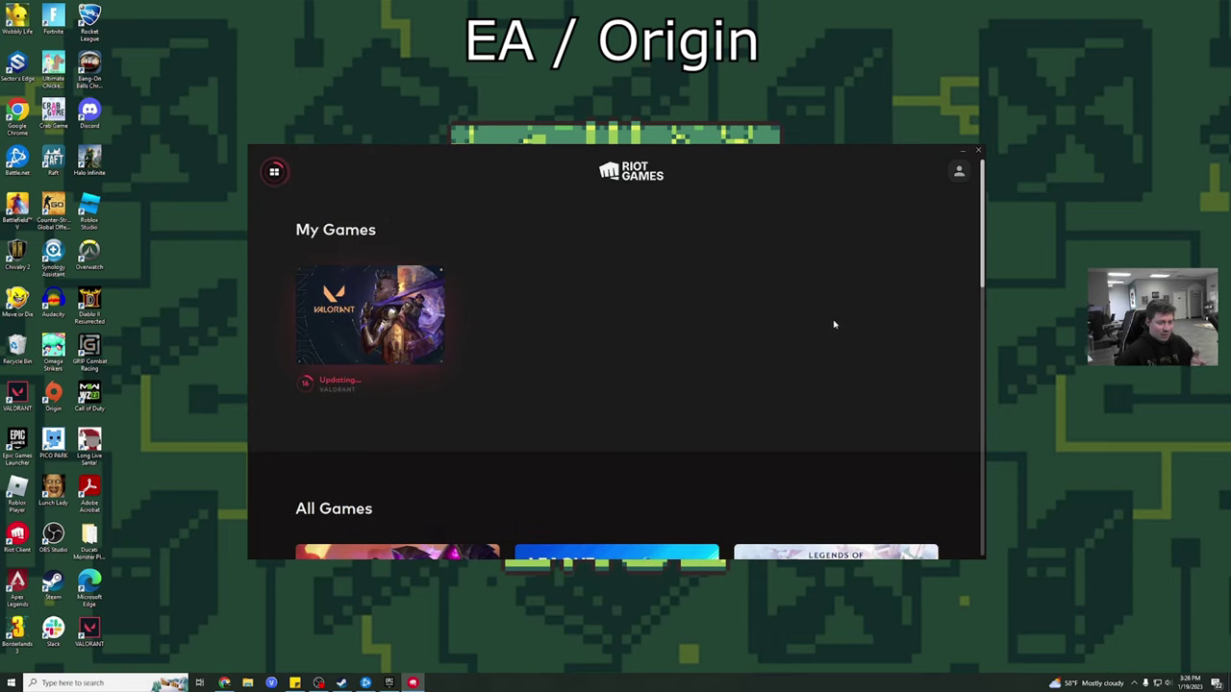
Minimize the Riot Client, check the hidden system tray icons, and restore the client briefly before minimizing it again.
left_click(963, 154)
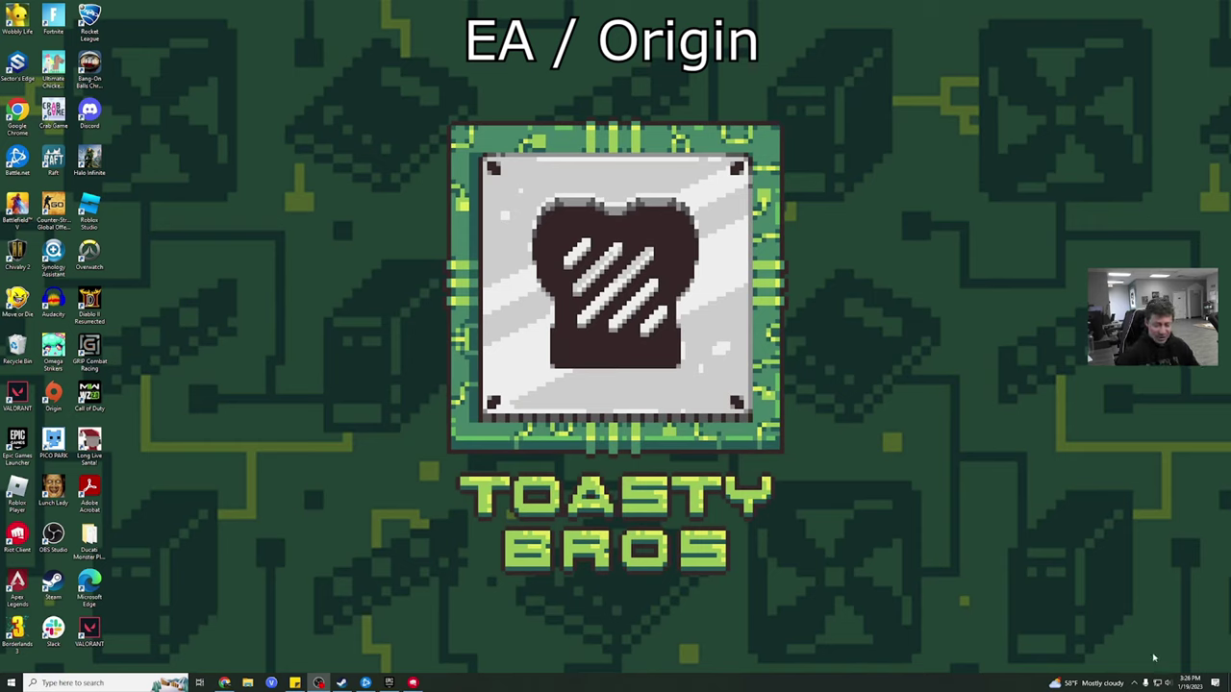
left_click(1135, 682)
left_click(1136, 681)
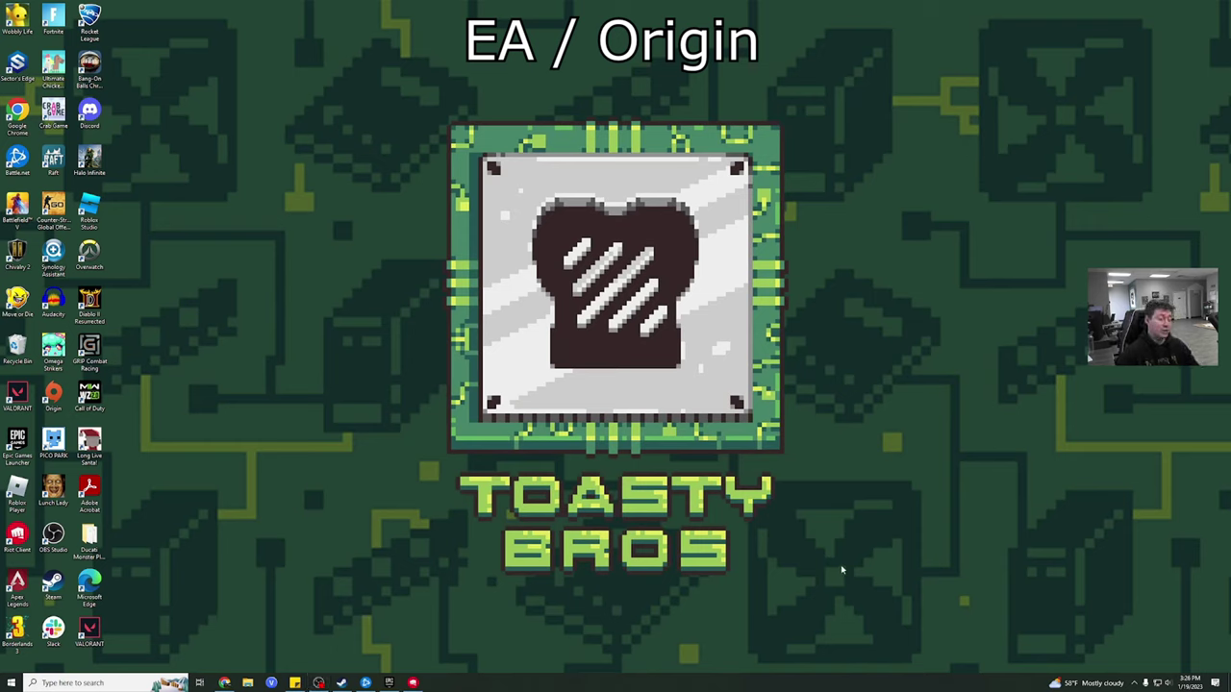
left_click(412, 682)
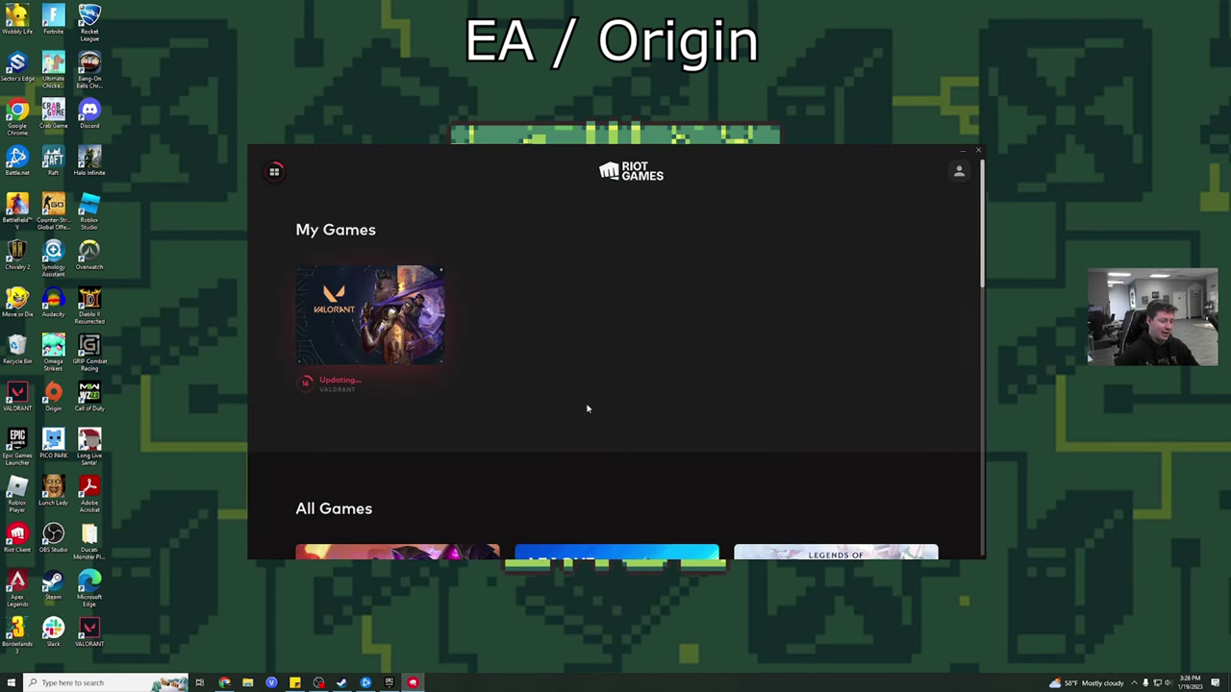
left_click(957, 151)
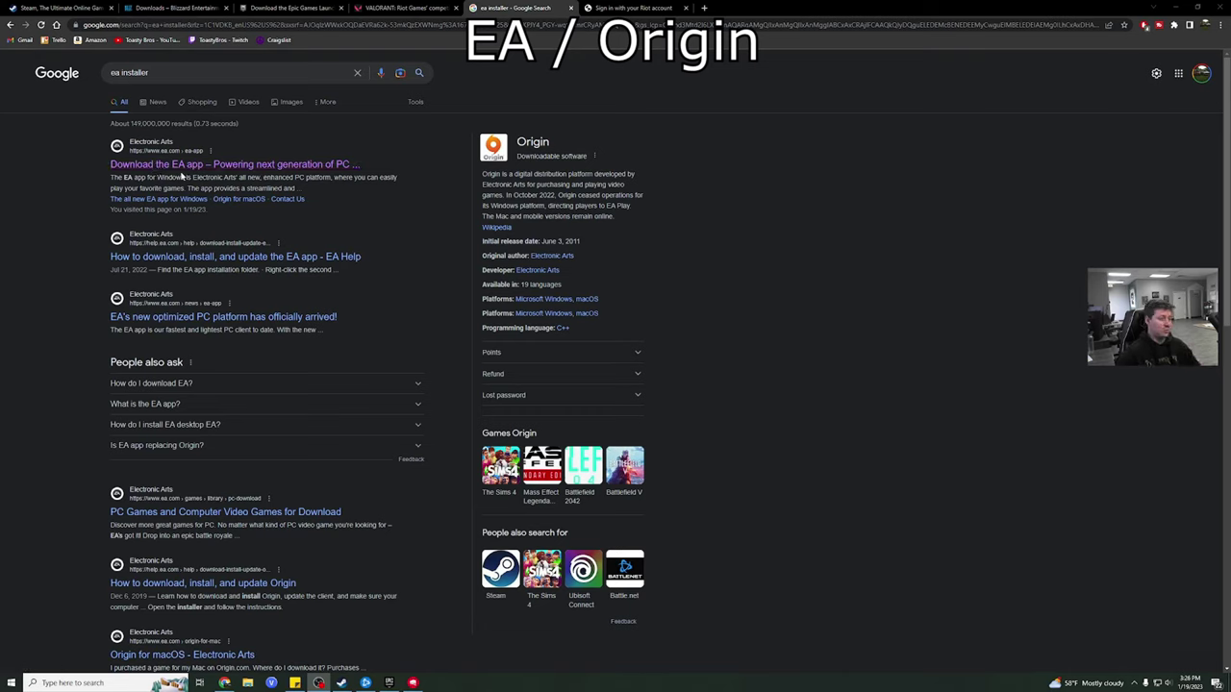
Read the Origin summary beside the "ea installer" search results and open the EA app download page.
left_click_drag(567, 156, 519, 143)
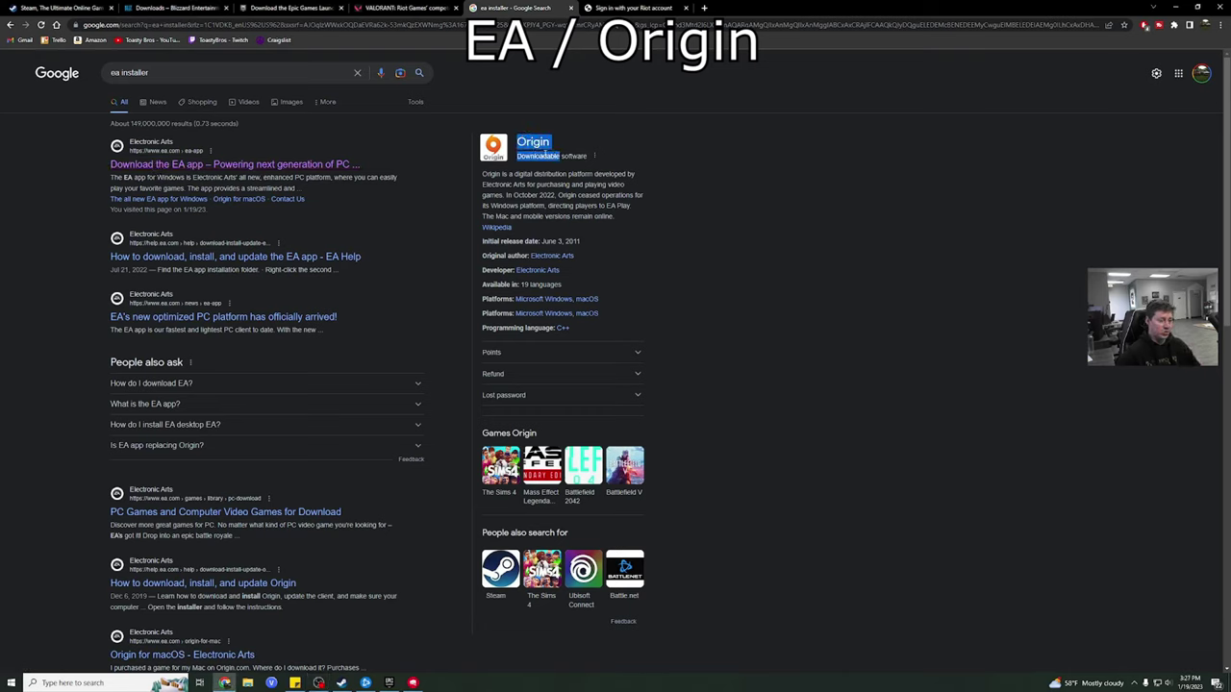
left_click(568, 173)
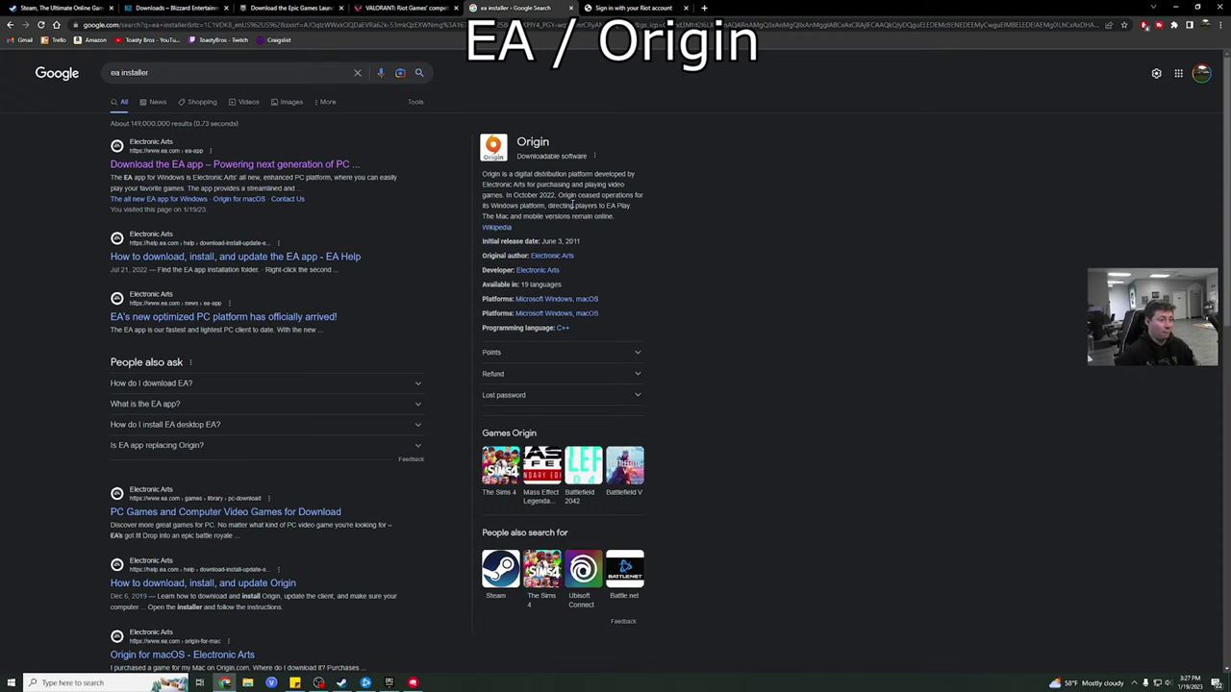
left_click(301, 164)
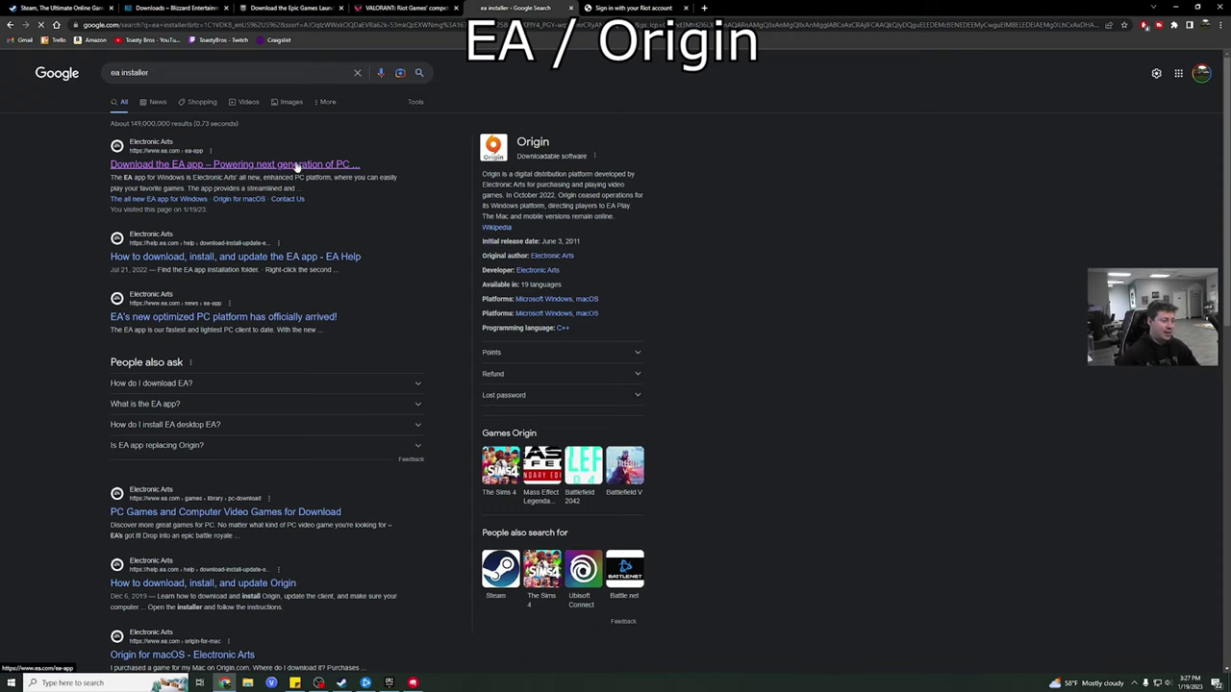
Open the running Origin client from the system tray and look through the recent and featured games on its home page.
left_click(1134, 683)
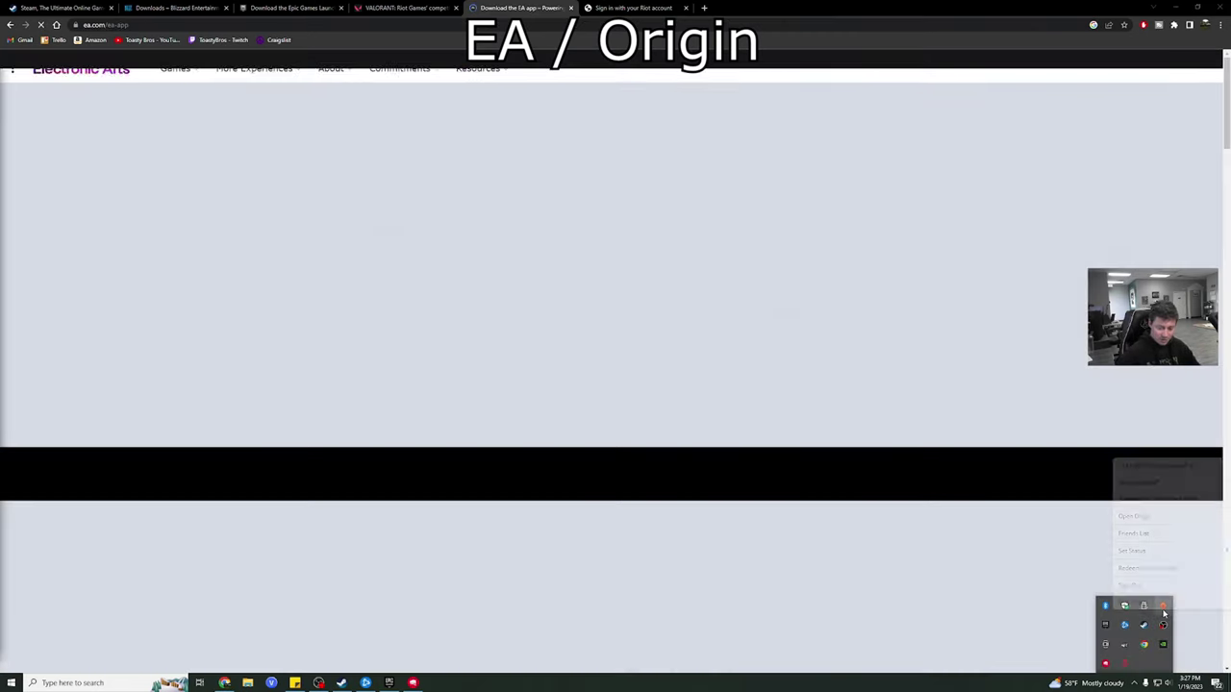
right_click(1164, 625)
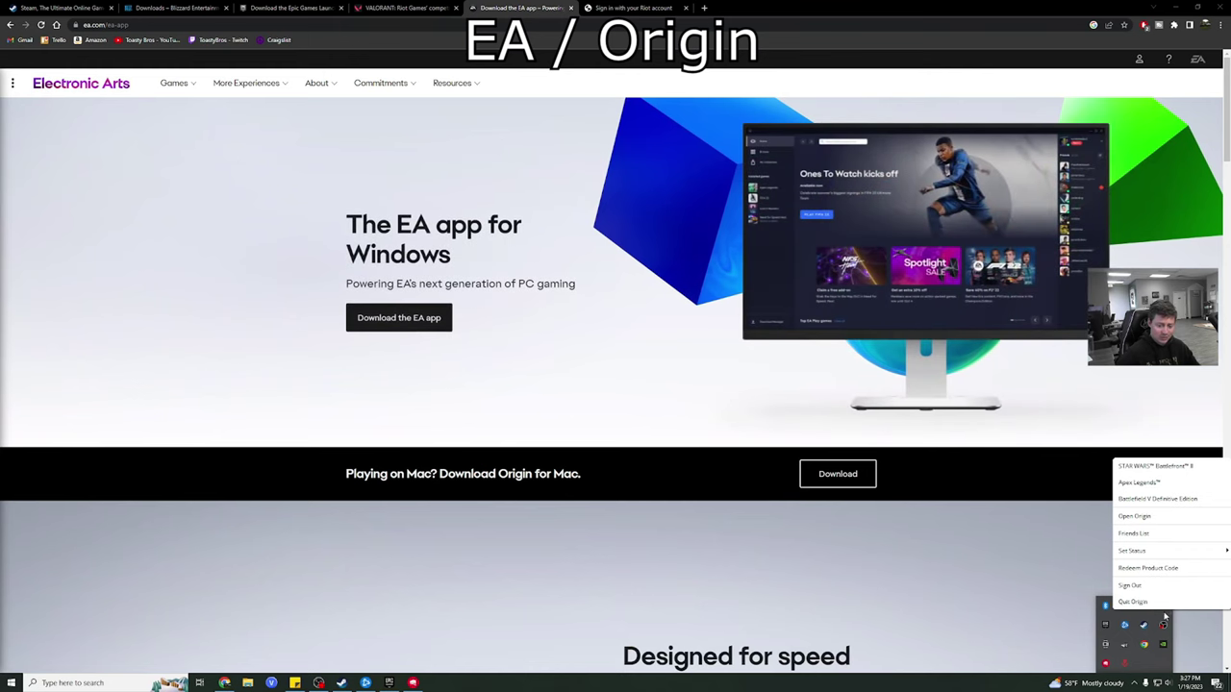
left_click(1135, 516)
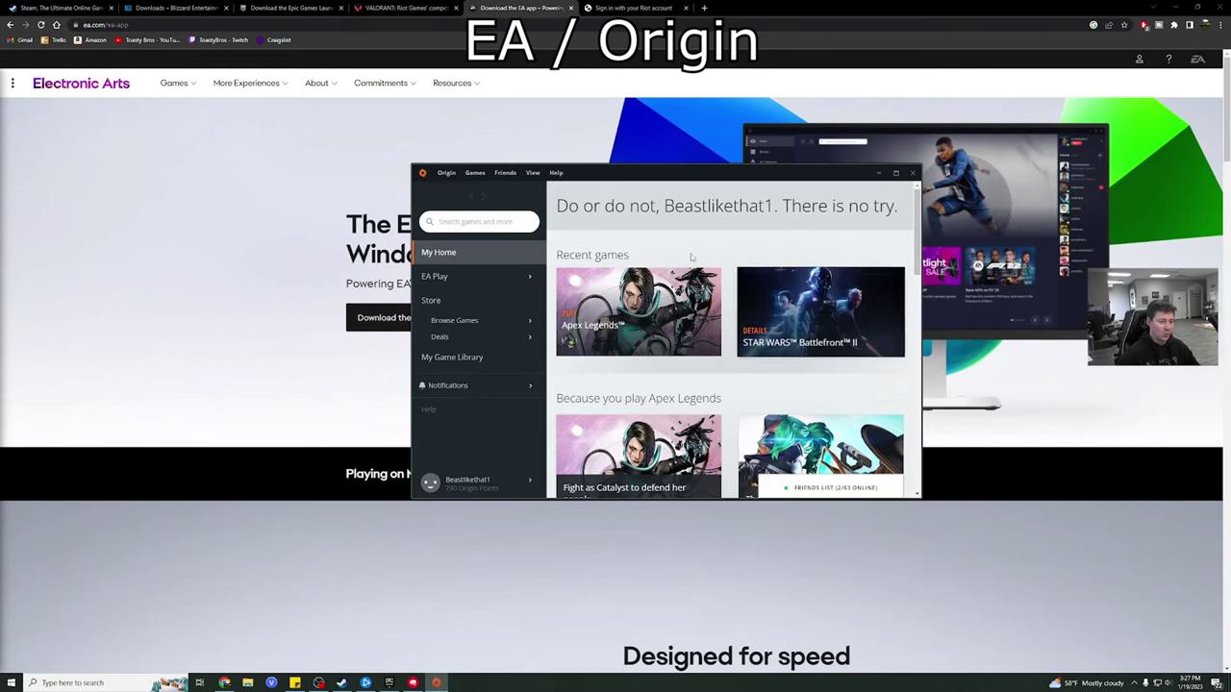
left_click_drag(683, 187, 544, 170)
left_click(553, 173)
scroll(561, 205, "down", 1)
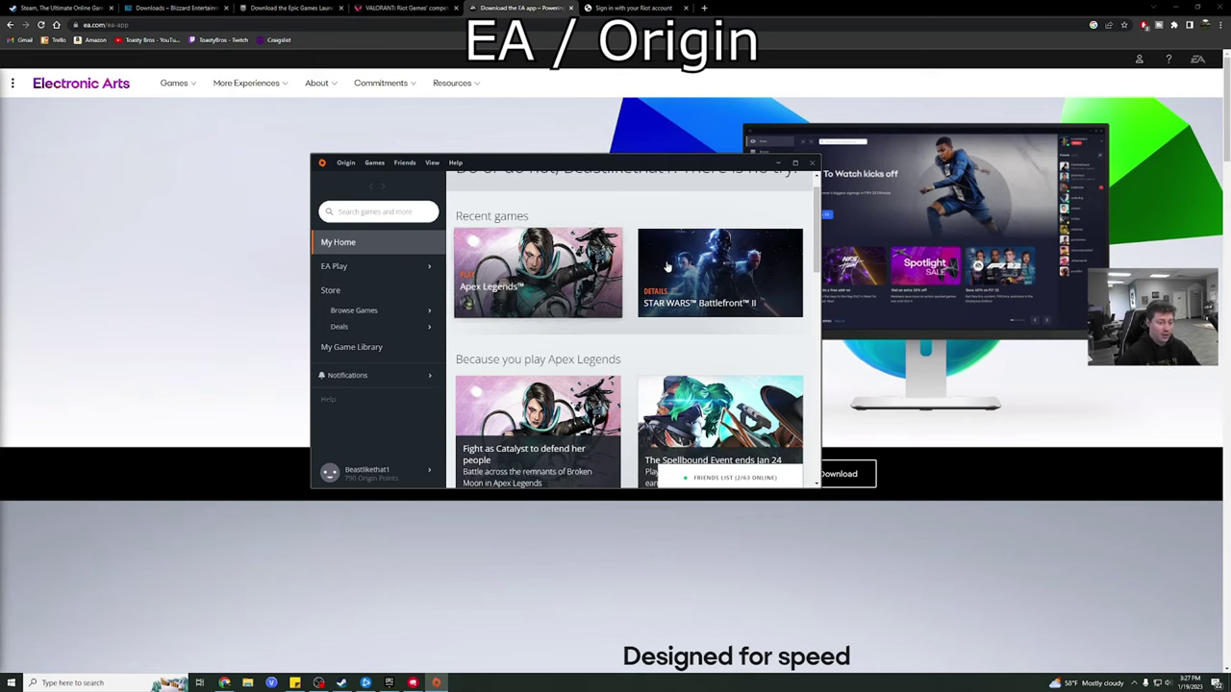
scroll(692, 263, "down", 3)
scroll(692, 263, "down", 3)
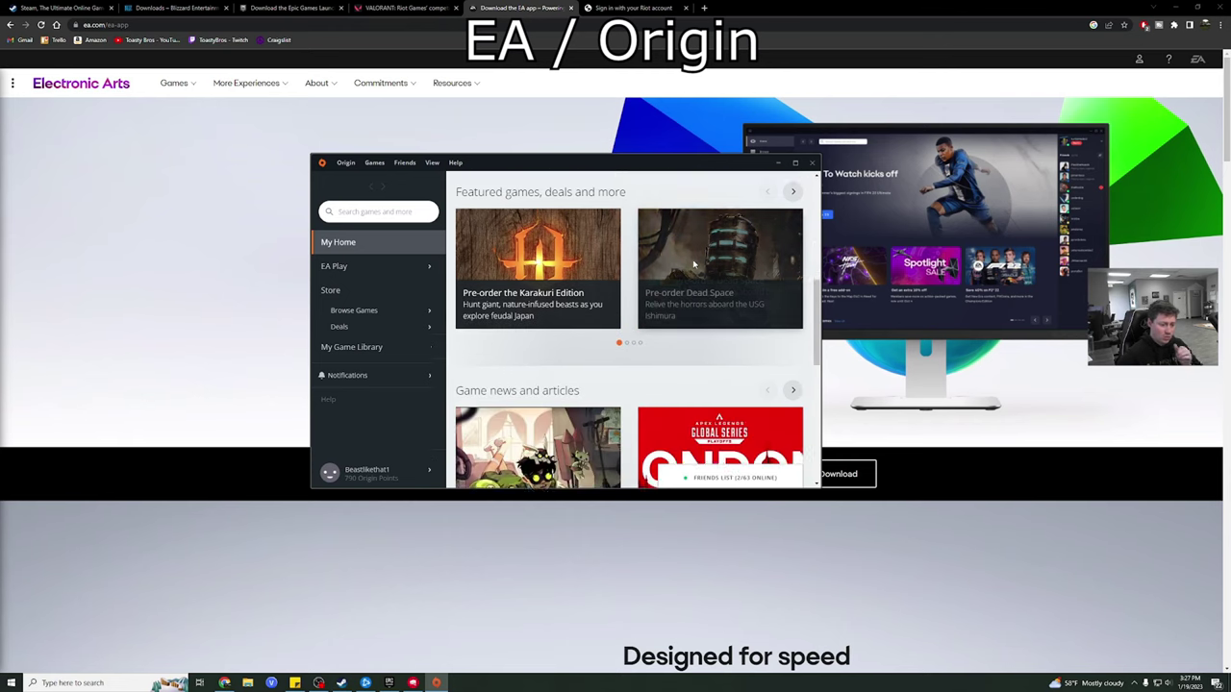
scroll(691, 262, "up", 4)
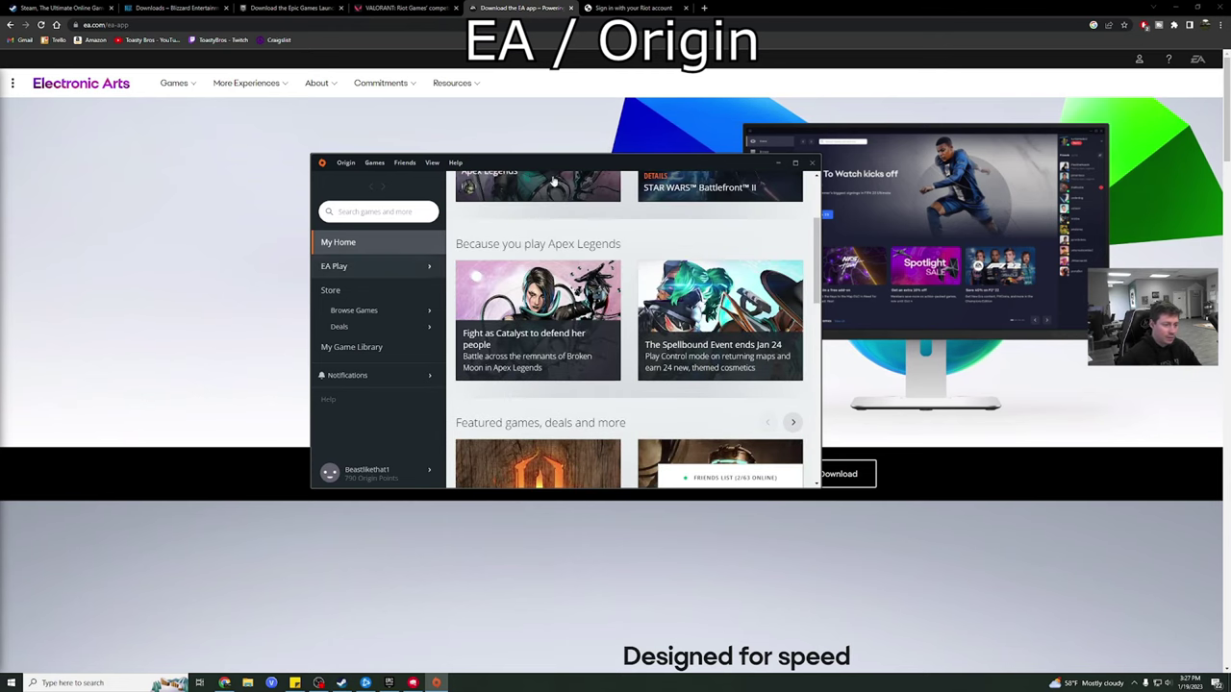
Minimize Origin, download the EA app for Windows, and start EAappInstaller.exe, closing its setup window without installing.
left_click(777, 163)
left_click(393, 320)
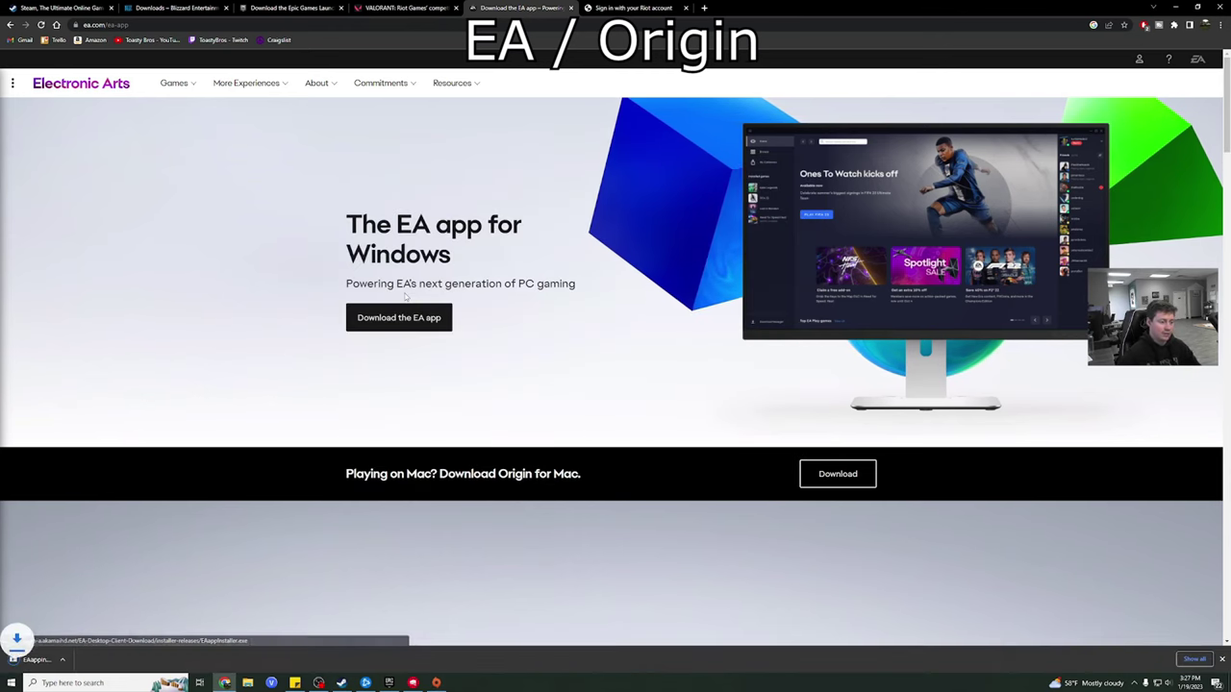
left_click(48, 664)
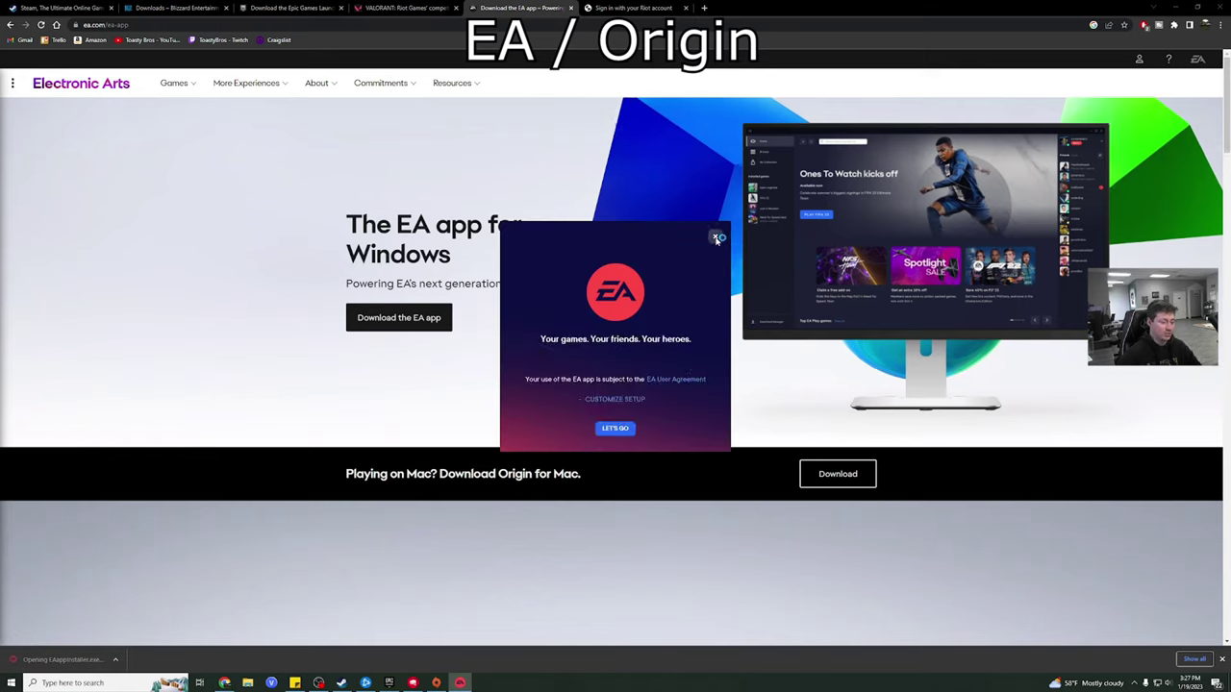
left_click(714, 236)
left_click(652, 428)
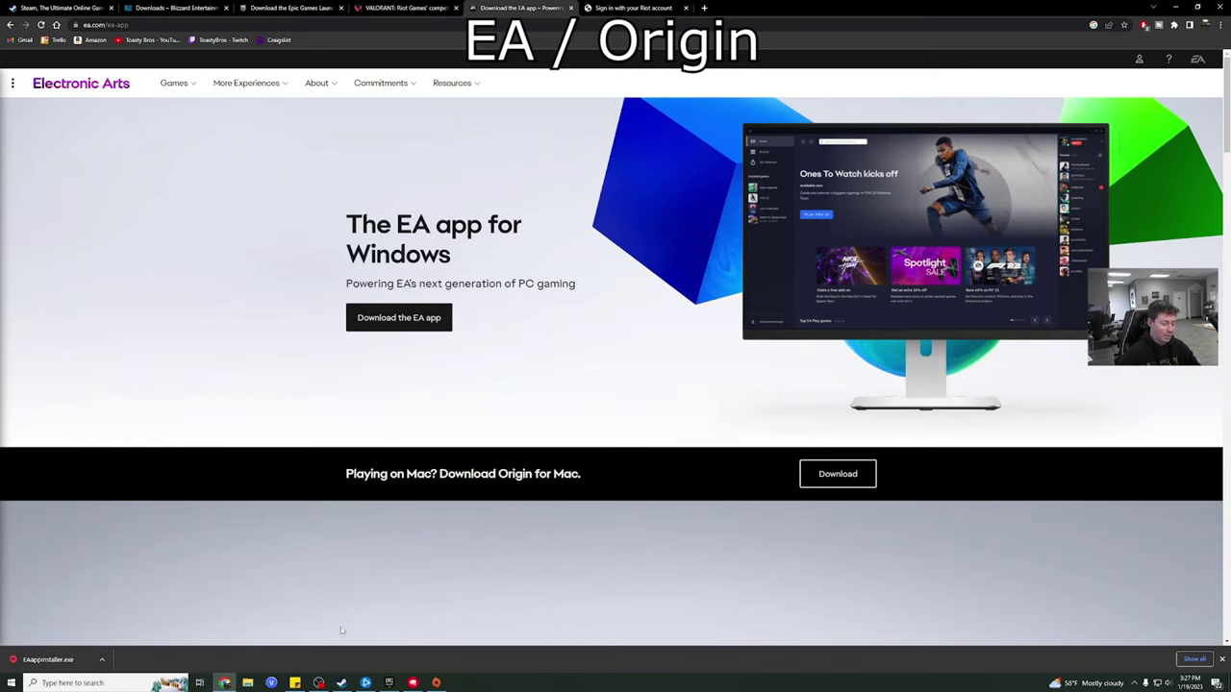
Open the Downloads folder in File Explorer to check for the downloaded EA app installer.
left_click(247, 683)
left_click_drag(434, 151, 416, 143)
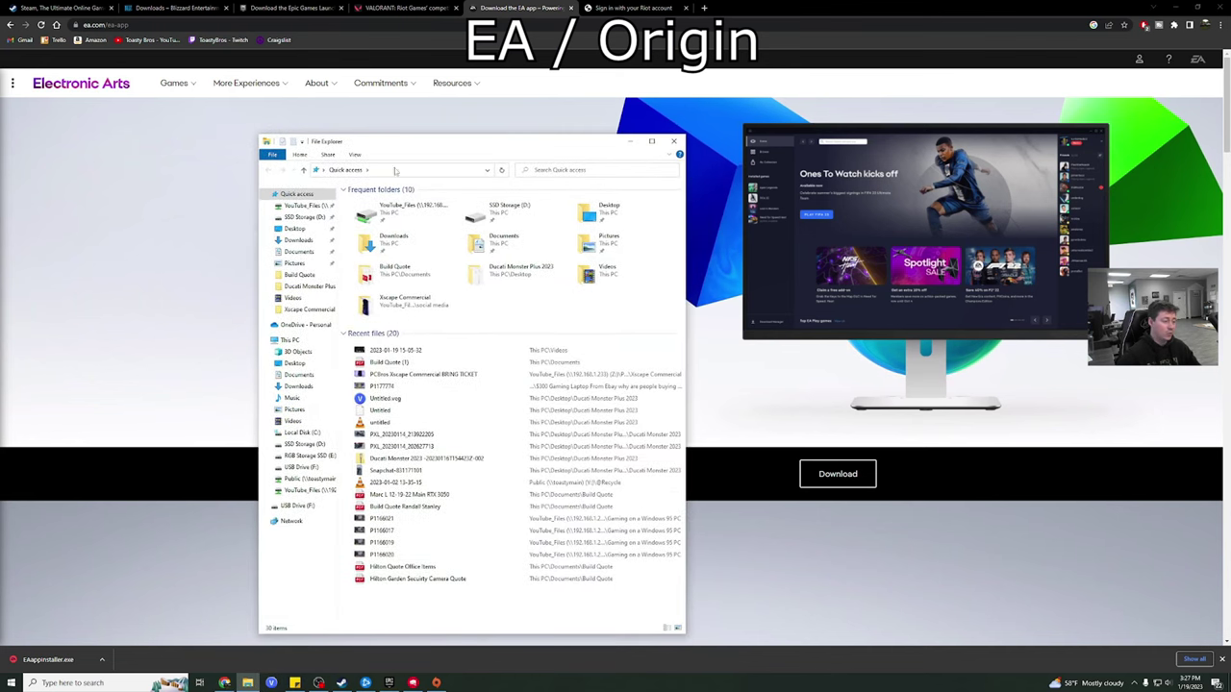
left_click(308, 242)
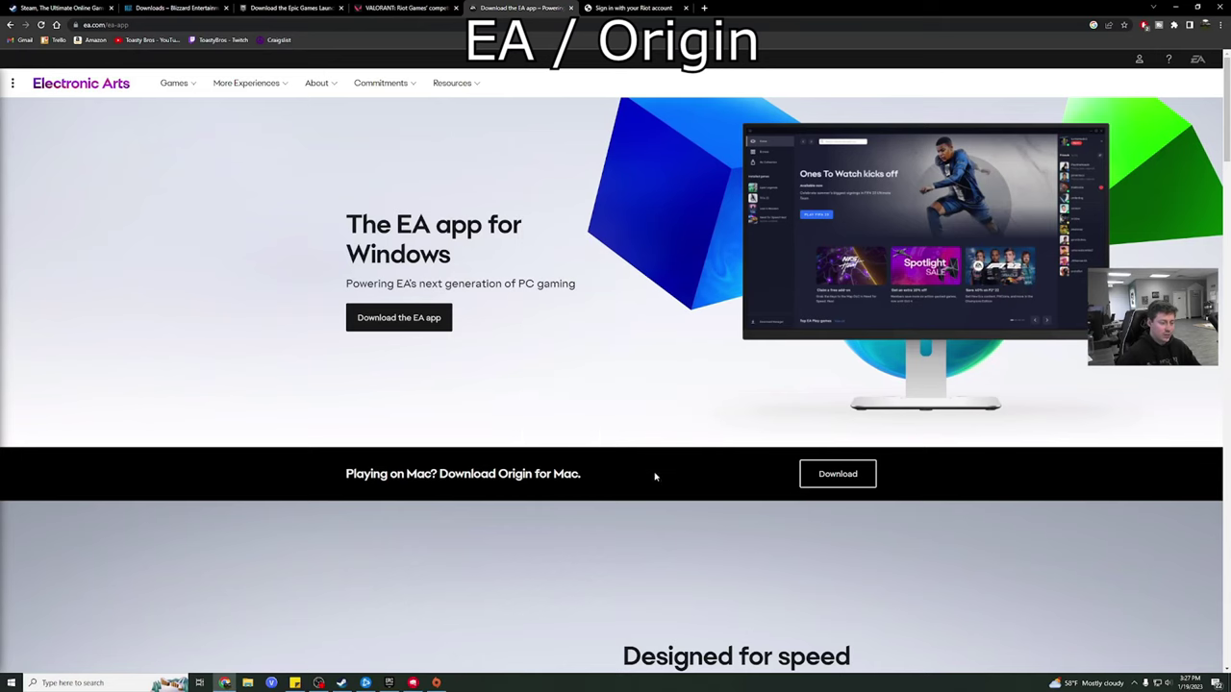
Minimize the browser, switch to the Origin client, and open its Store in a maximized window.
left_click(1174, 7)
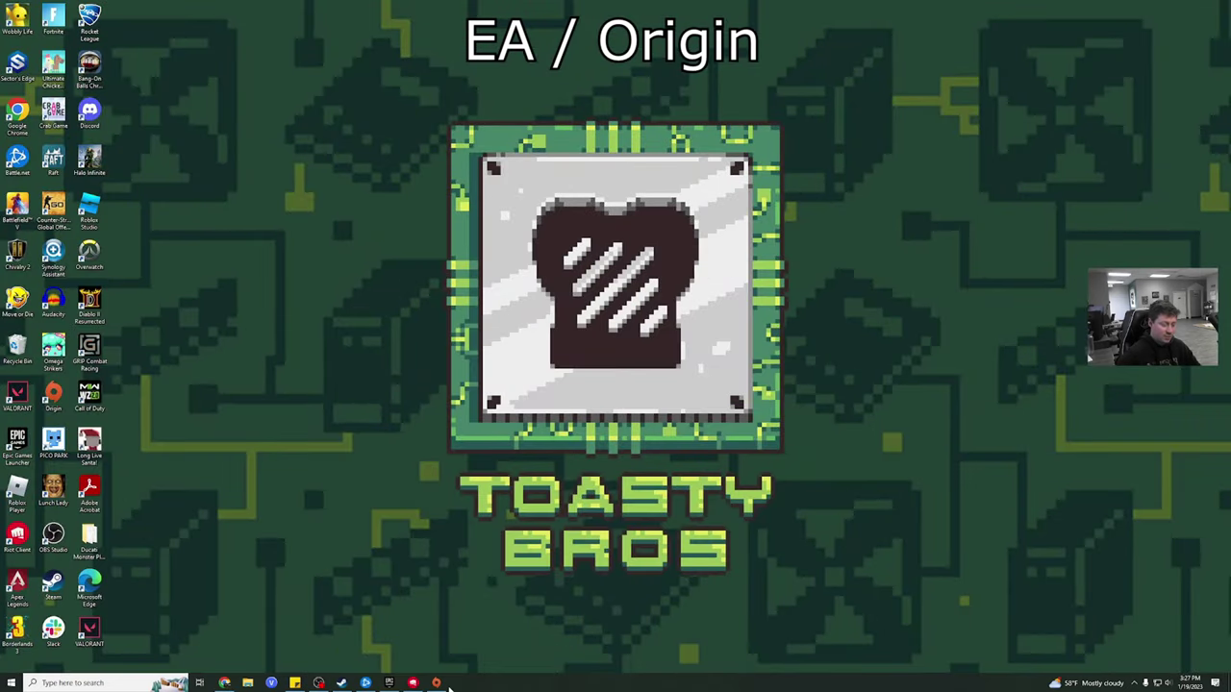
left_click(436, 683)
left_click_drag(377, 169, 351, 179)
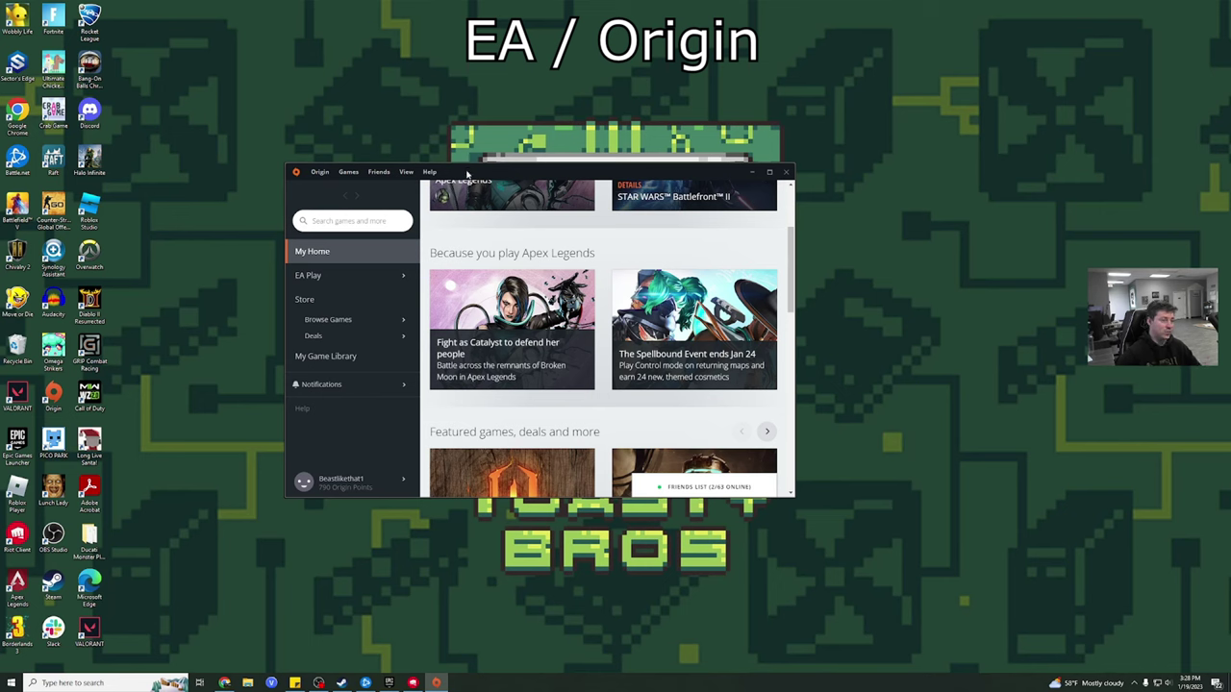
scroll(465, 185, "up", 2)
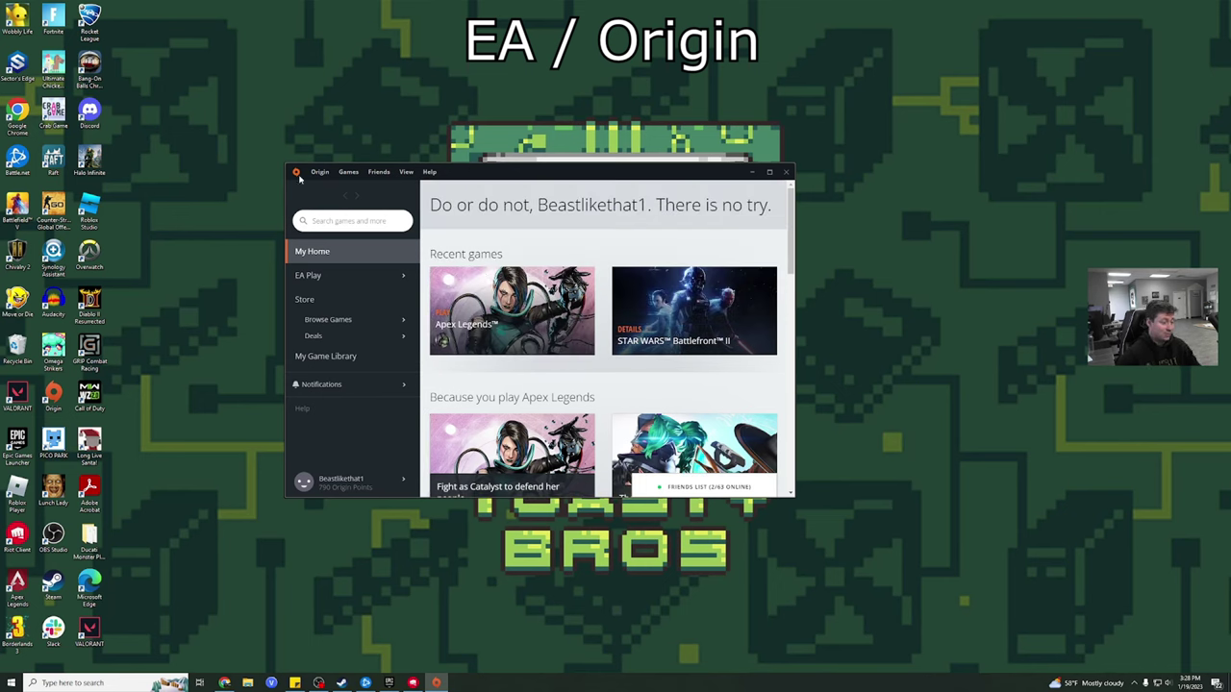
left_click(791, 494)
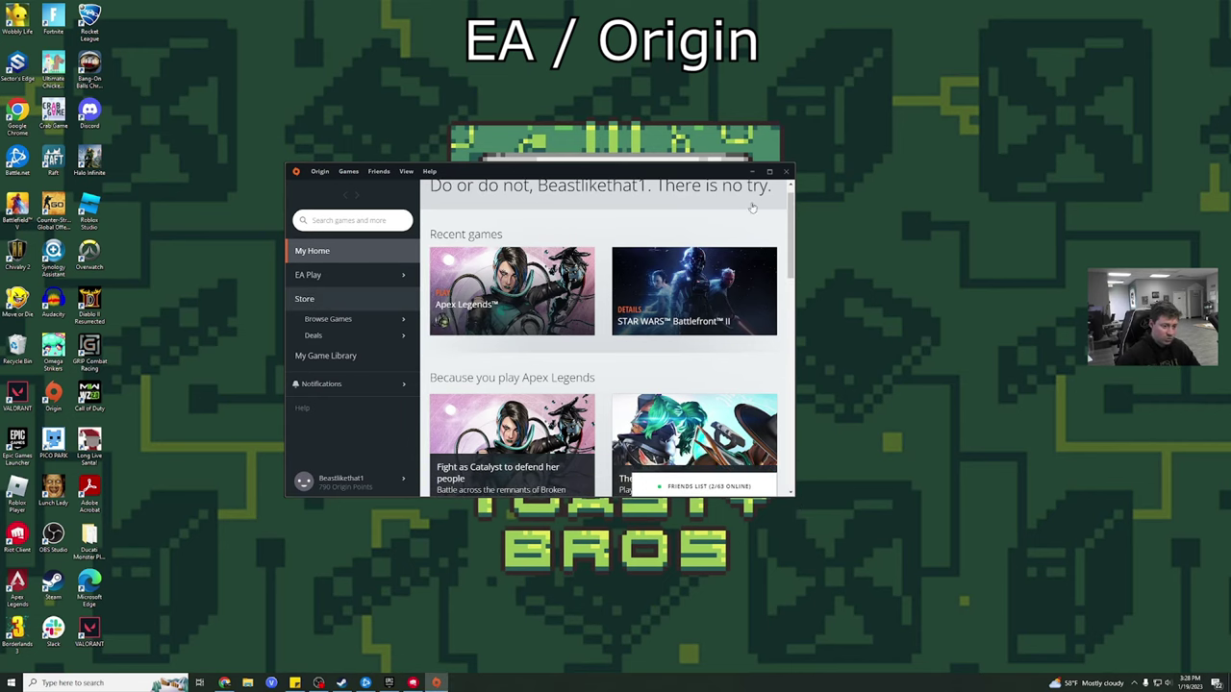
left_click(769, 173)
Look through the Origin store's pre-orders, The Sims 4 packs, EA Play offer, Trending and Extra Content sections, and minimize the client.
scroll(616, 412, "down", 4)
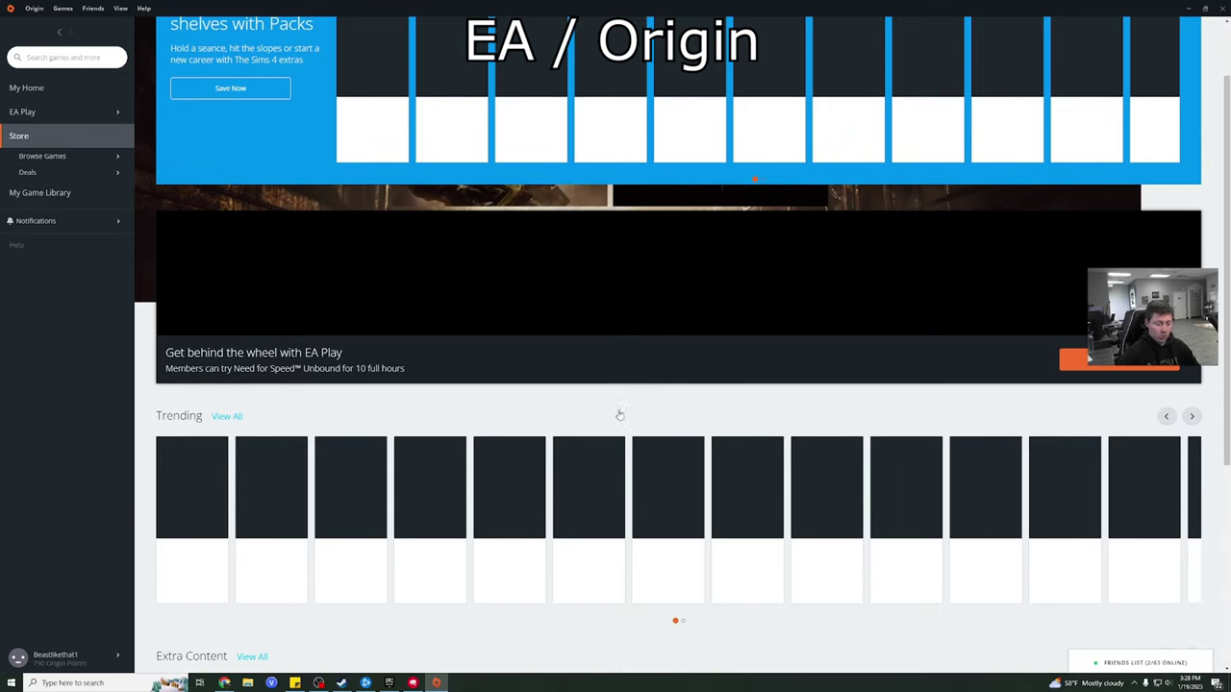
scroll(386, 352, "down", 5)
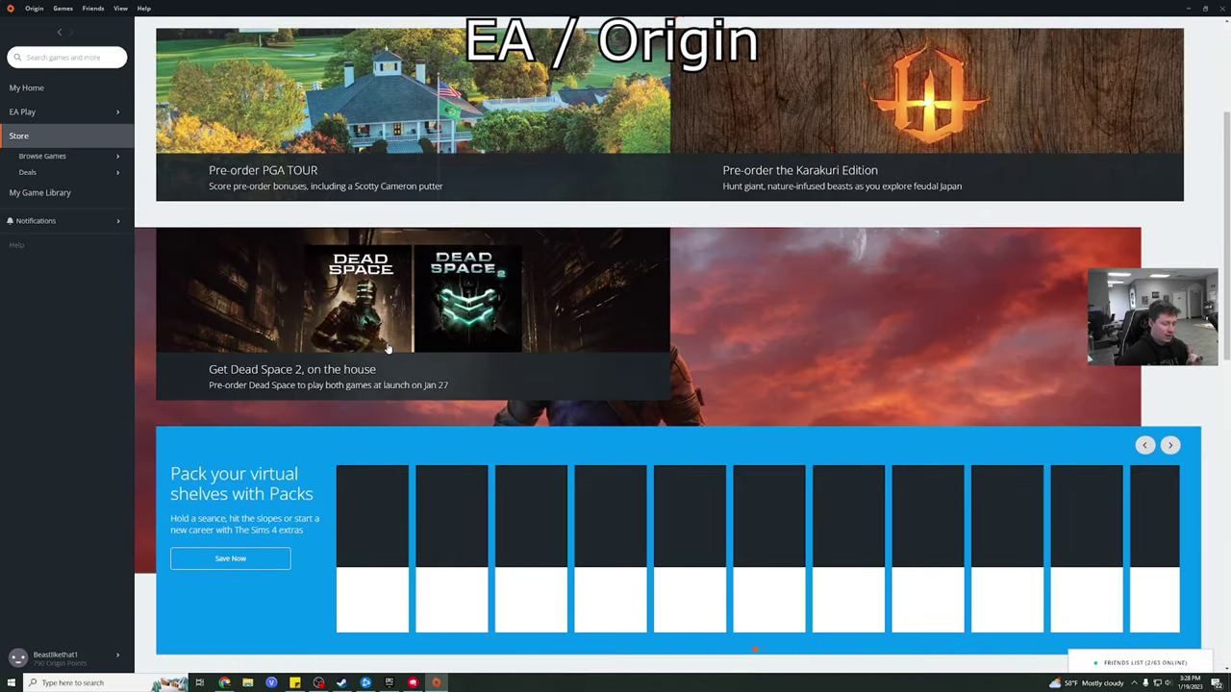
scroll(388, 351, "down", 1)
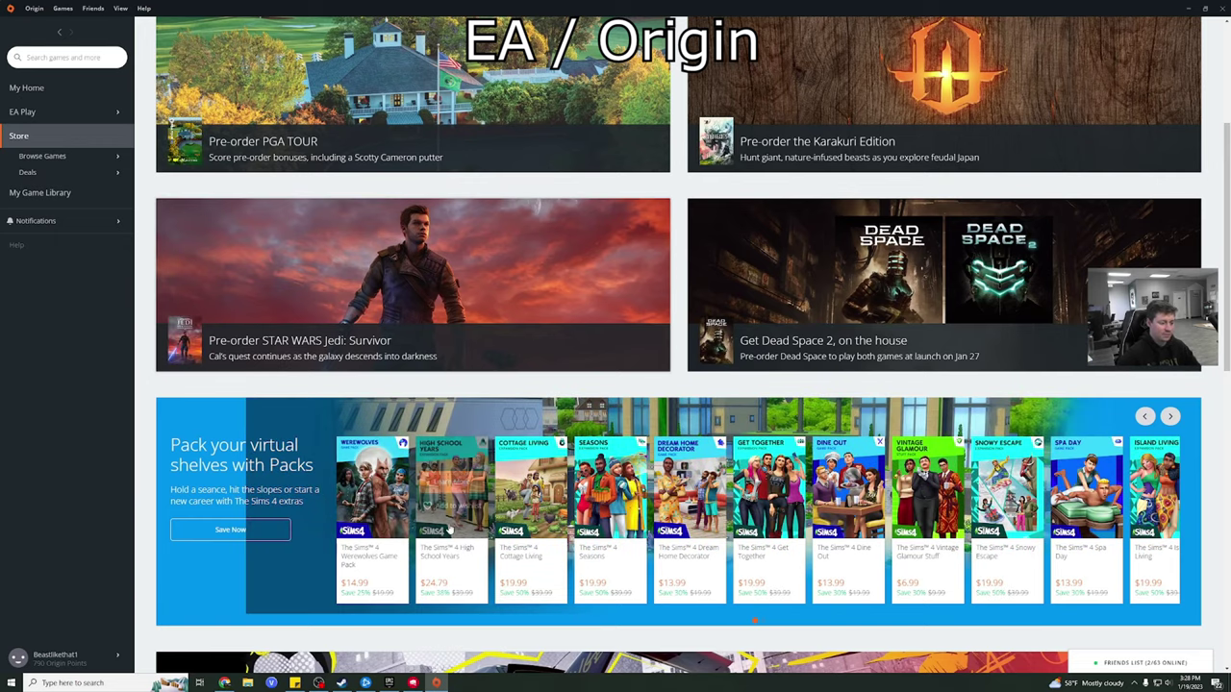
scroll(452, 486, "down", 3)
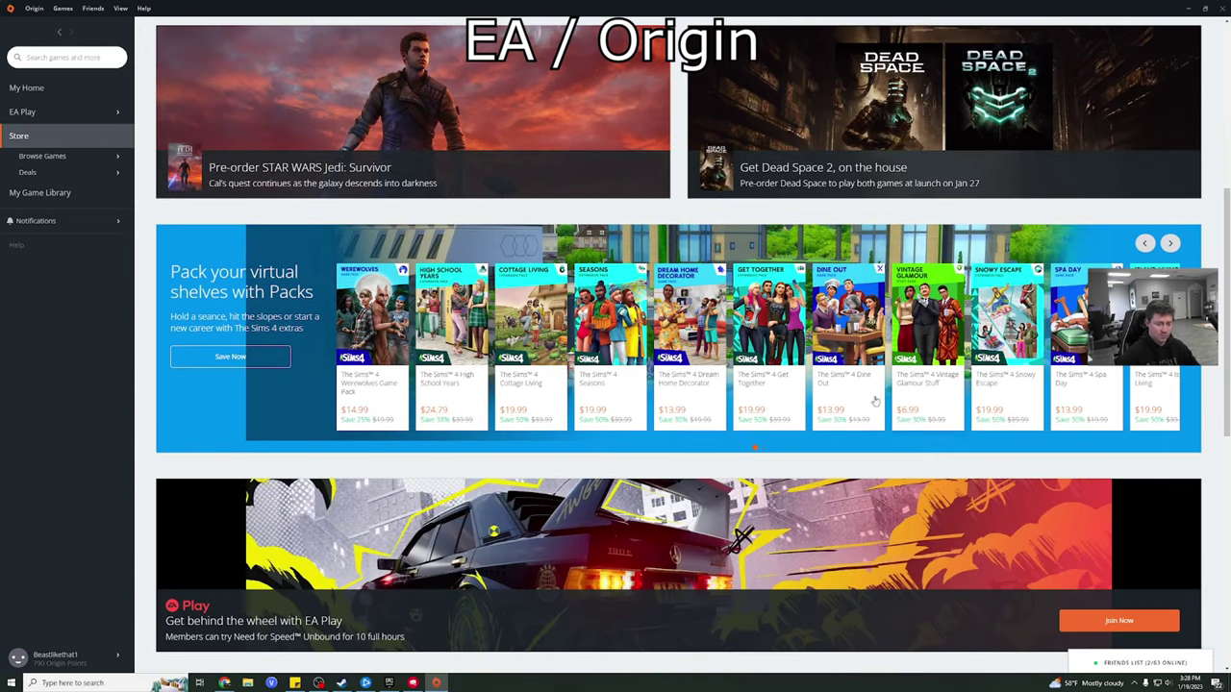
scroll(1091, 414, "down", 5)
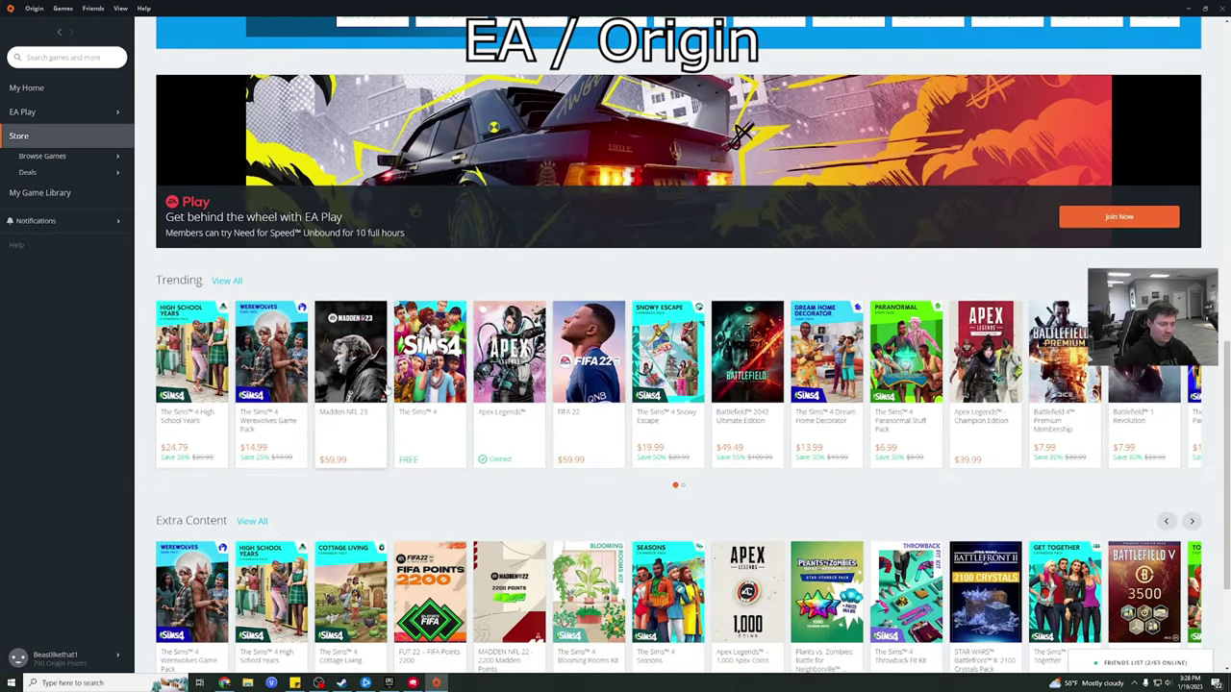
scroll(500, 394, "down", 1)
scroll(546, 351, "down", 1)
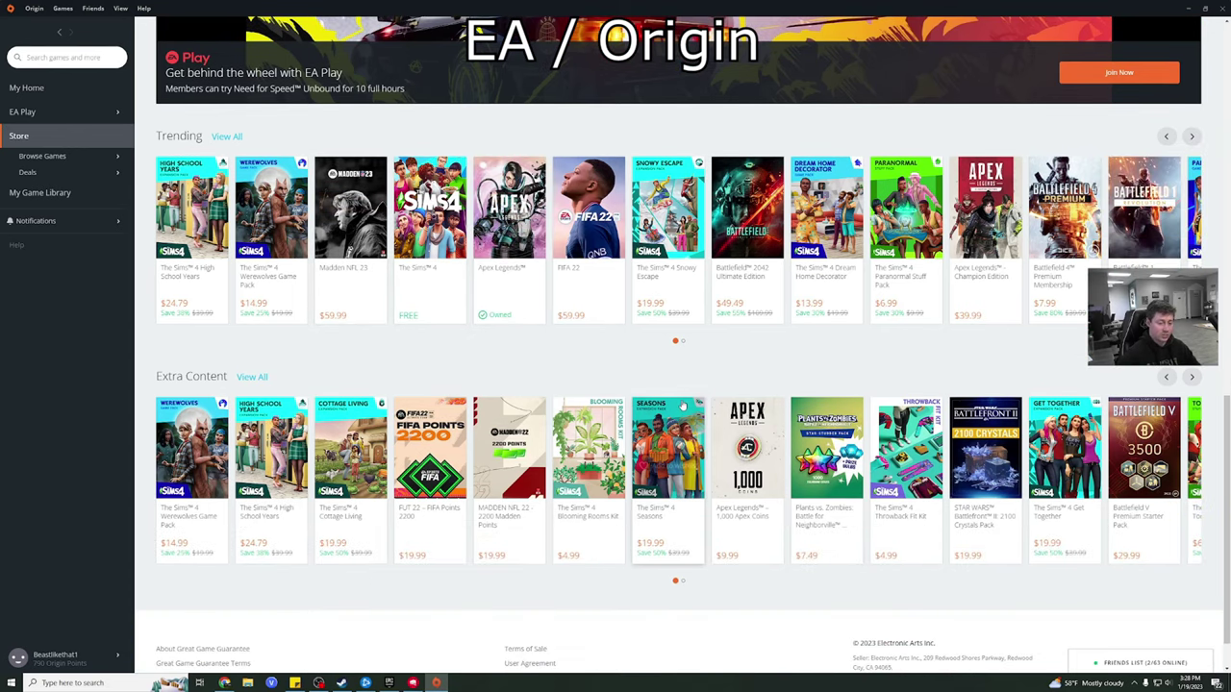
scroll(664, 424, "down", 1)
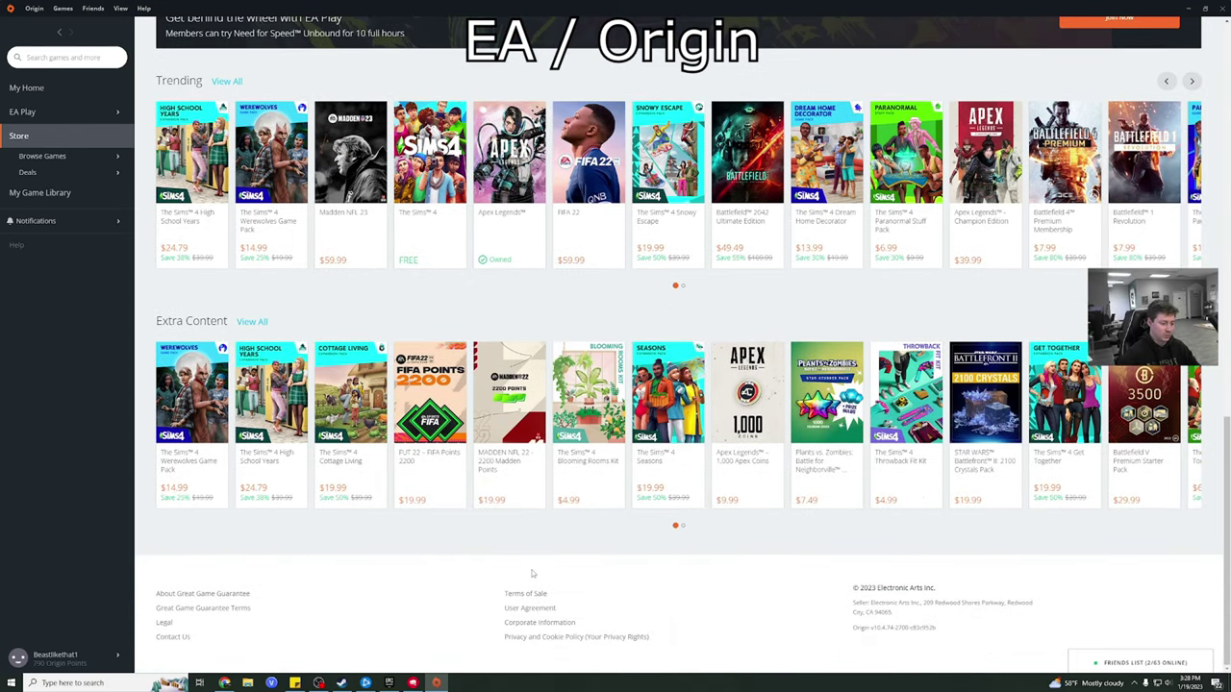
scroll(538, 303, "up", 2)
scroll(551, 304, "up", 10)
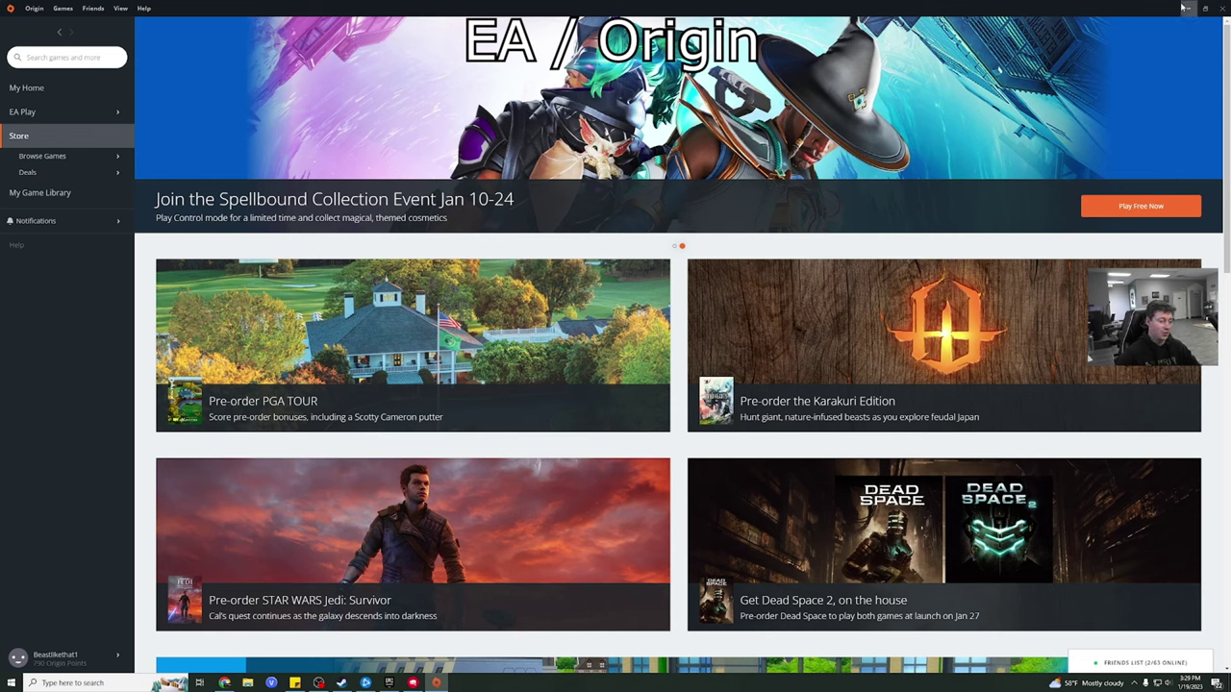
left_click(1184, 8)
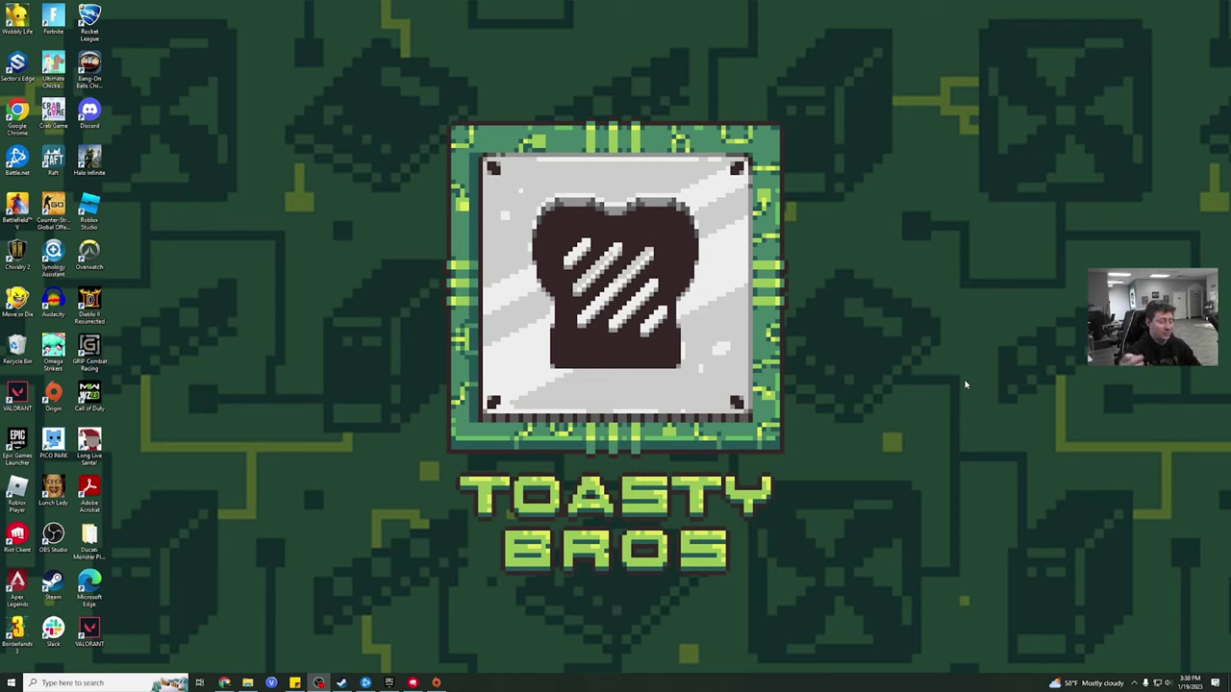
Check the hidden system tray icons for running launchers, and minimize the Riot Client window.
left_click(1133, 682)
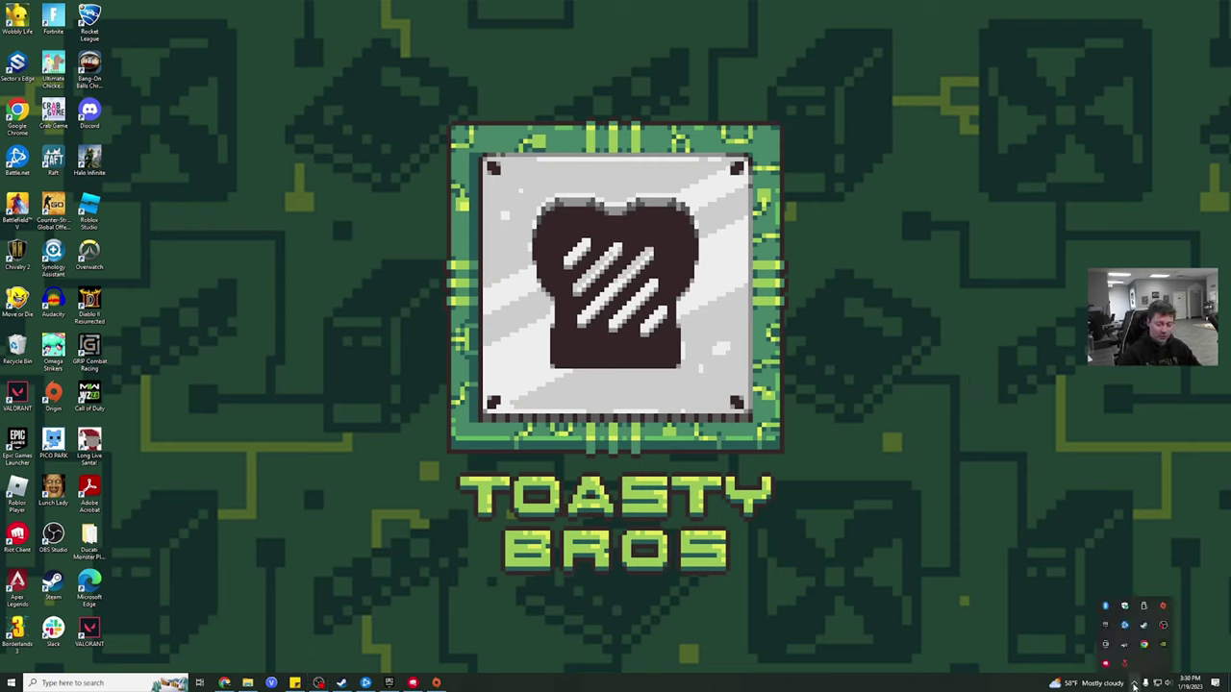
left_click(1133, 683)
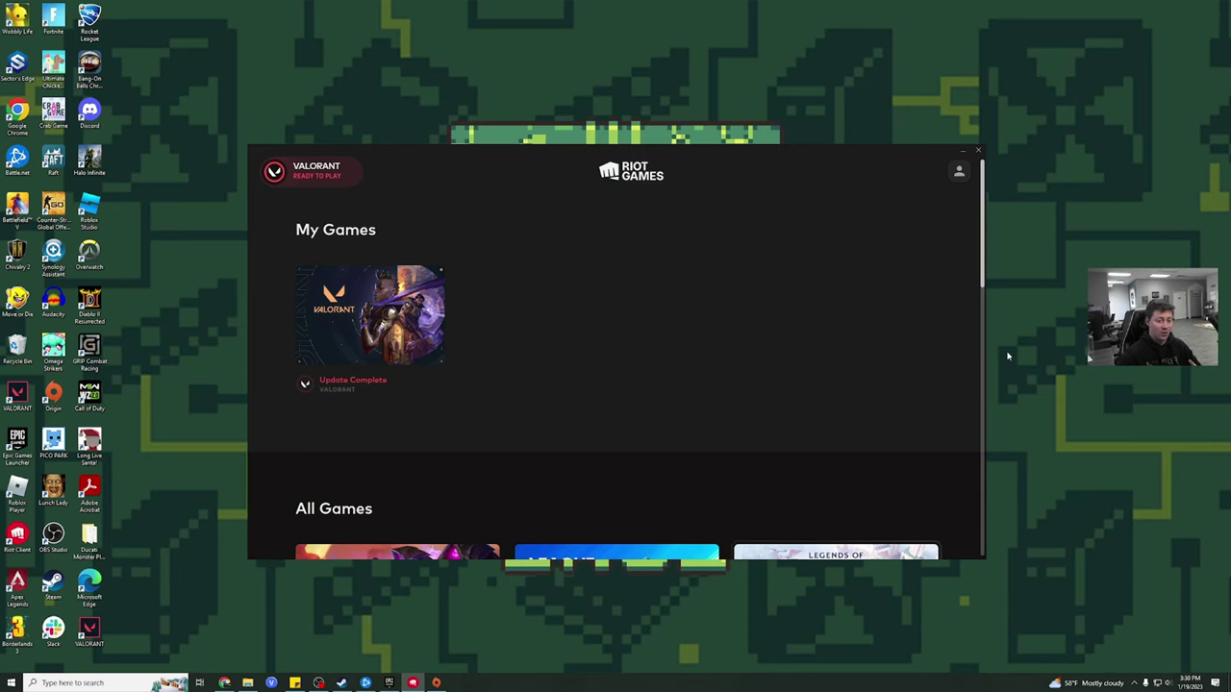
left_click(963, 155)
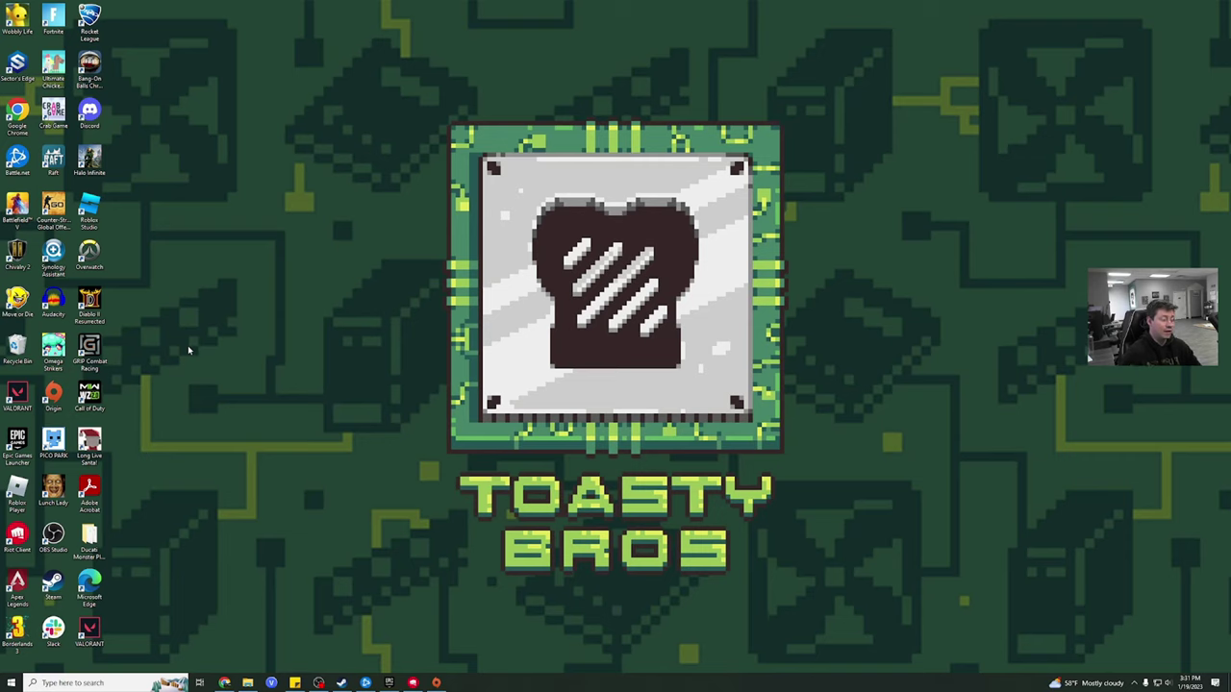
Examine the Overwatch shortcut on the desktop without launching the game.
left_click(96, 261)
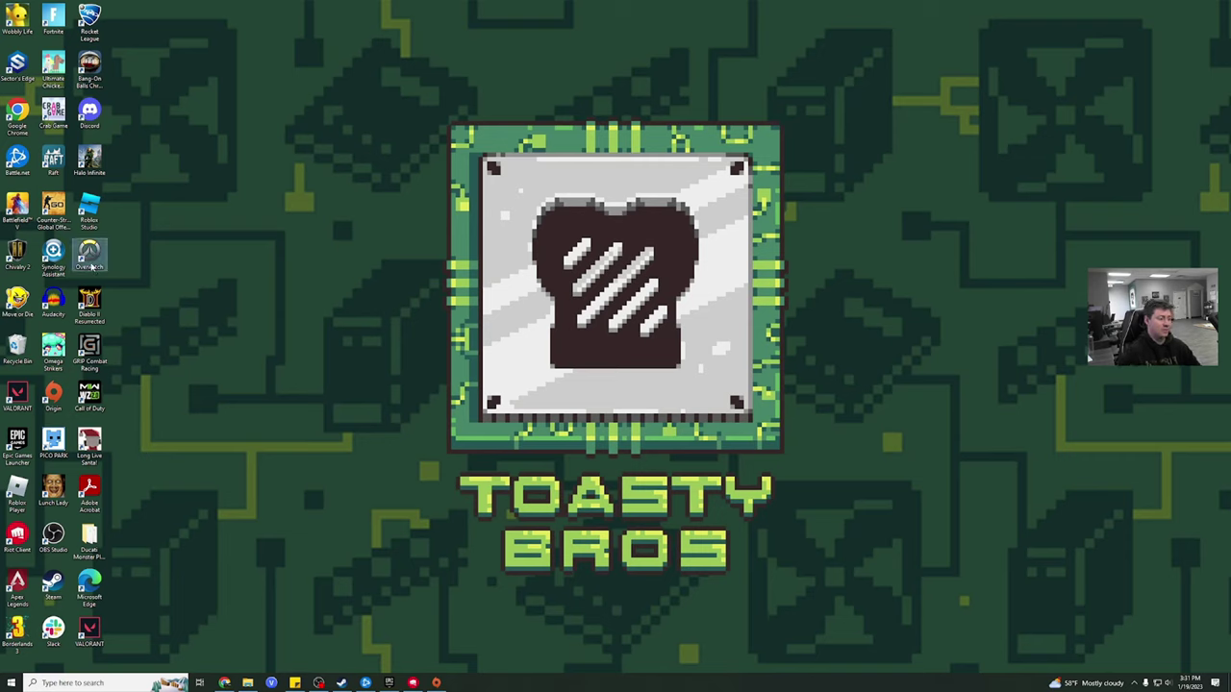
left_click(122, 274)
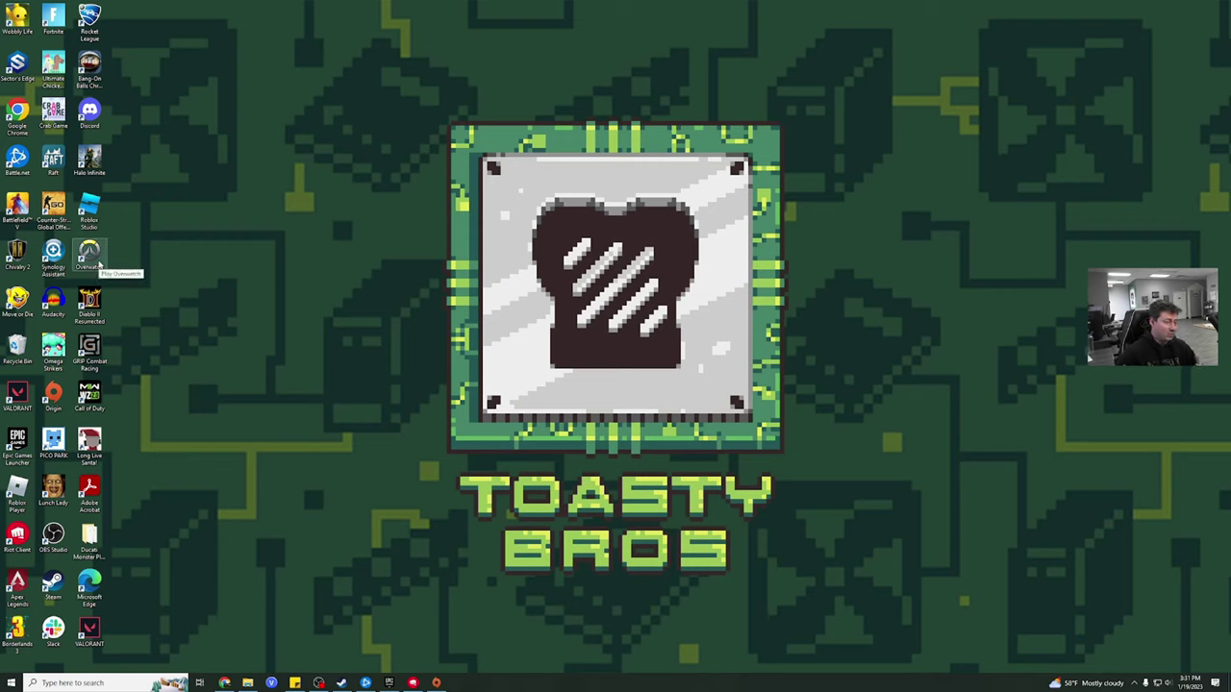